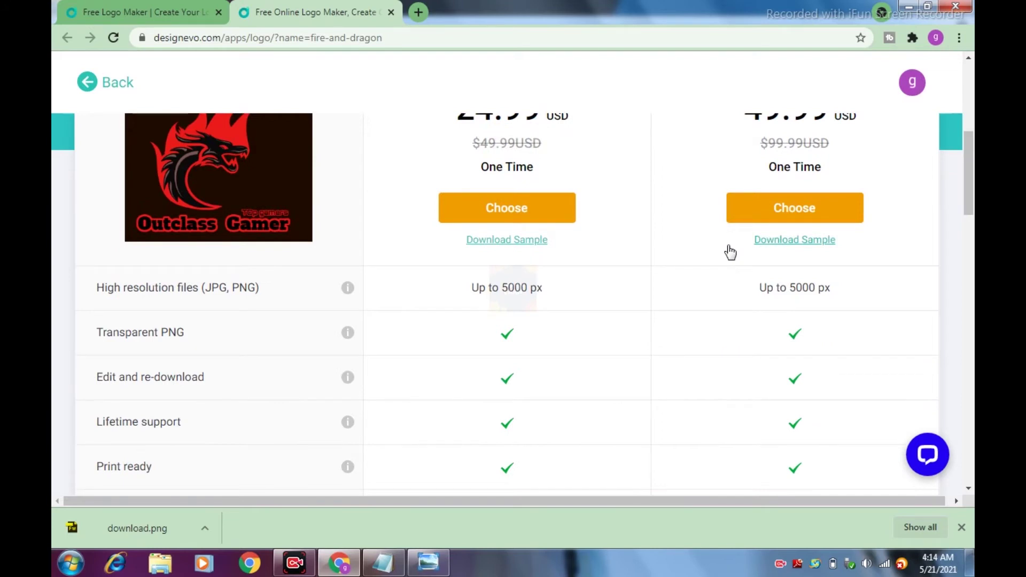
- Download the low-resolution free version of the dragon logo, agreeing to give credit
{"action": "scroll", "coordinate": [728, 249], "scroll_direction": "up", "scroll_amount": 10}
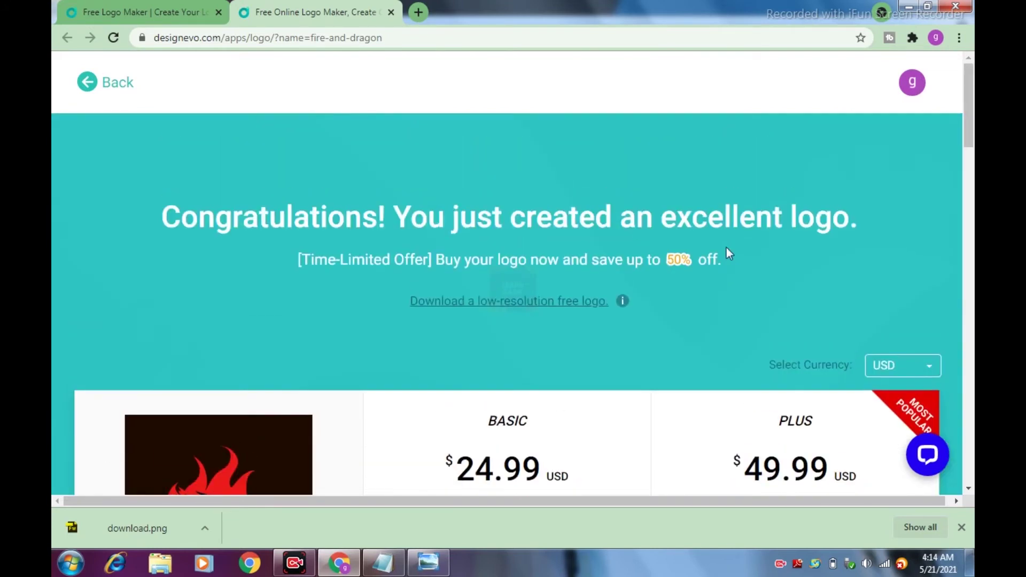
{"action": "left_click", "coordinate": [514, 307]}
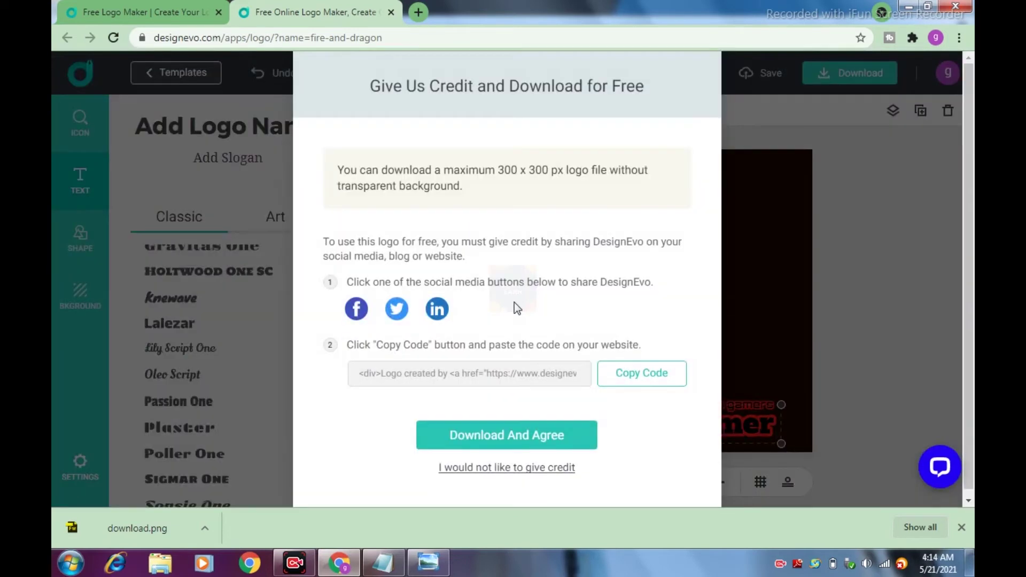
{"action": "left_click", "coordinate": [496, 436]}
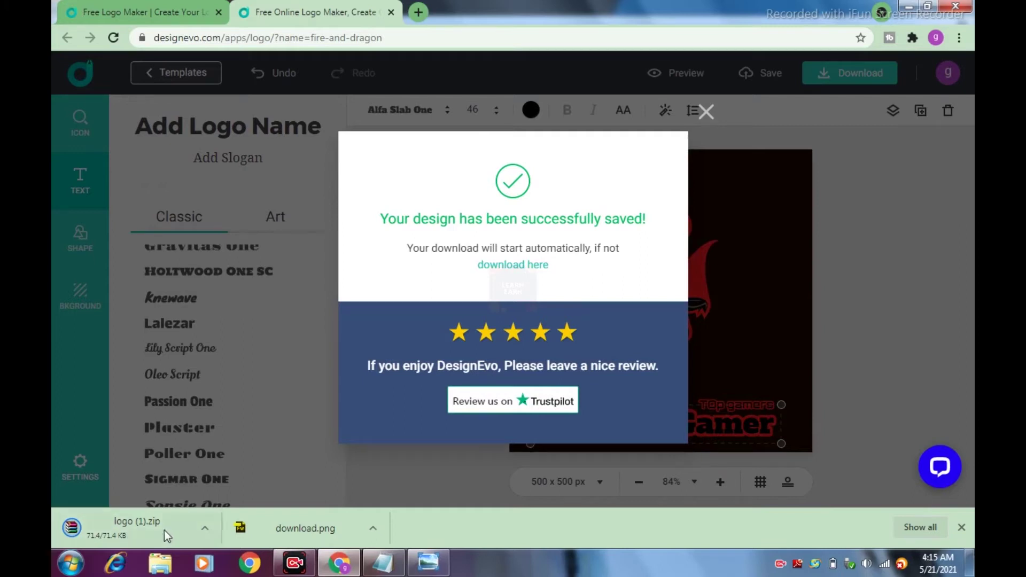
- Dismiss the download confirmation and show the downloaded logo (1).zip in its folder
{"action": "left_click", "coordinate": [205, 529]}
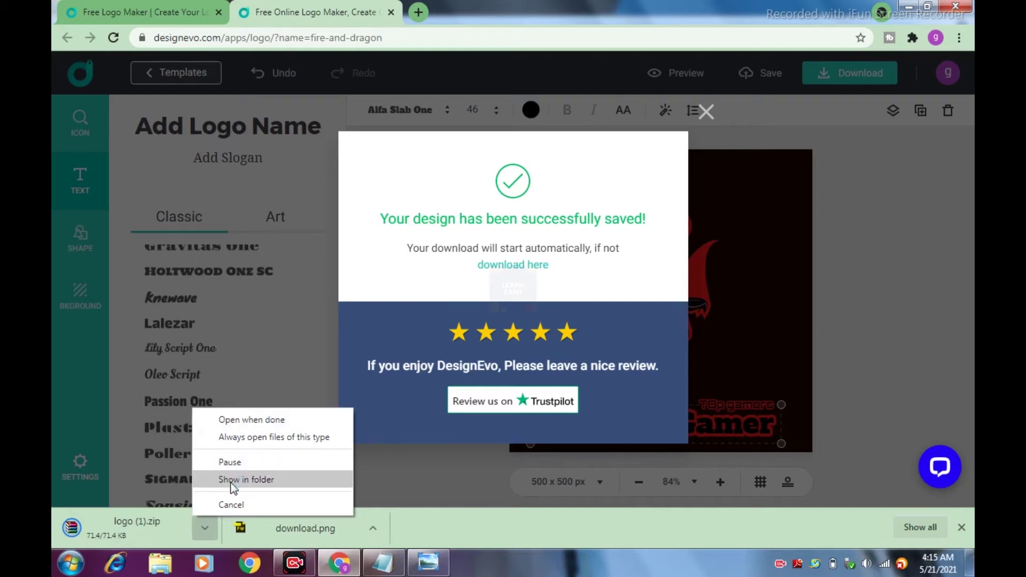
{"action": "left_click", "coordinate": [706, 110]}
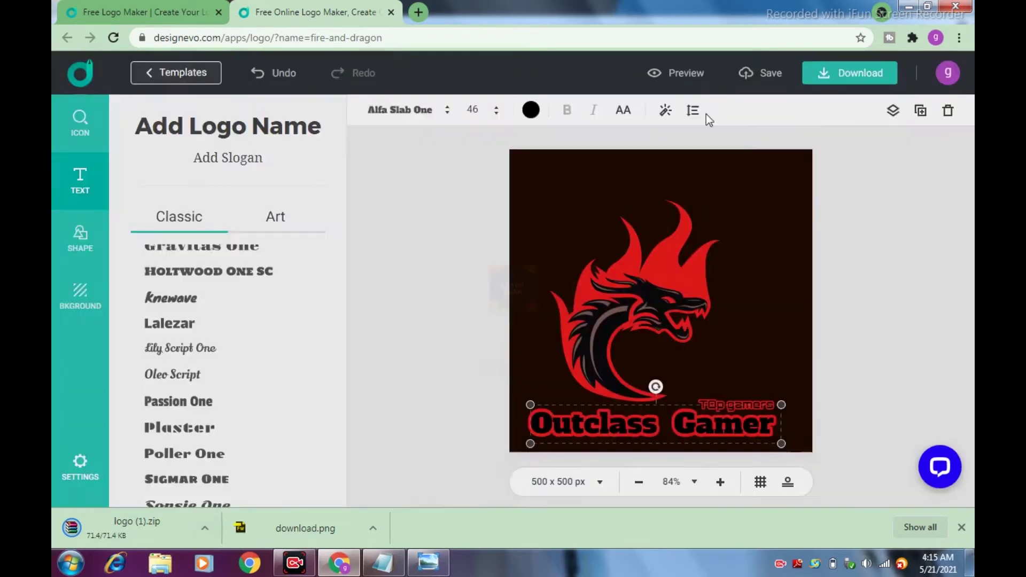
{"action": "left_click", "coordinate": [206, 527]}
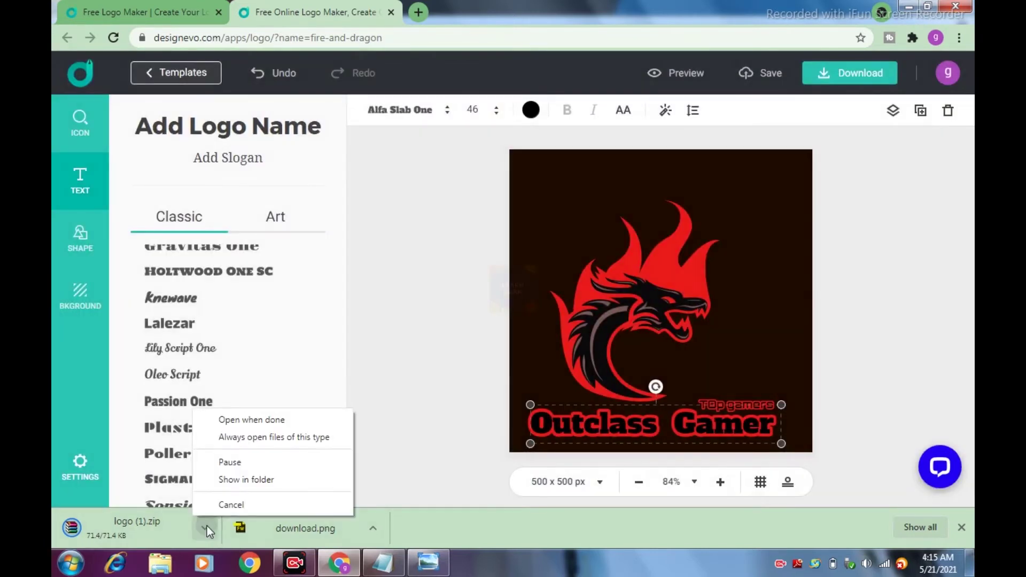
{"action": "left_click", "coordinate": [251, 479]}
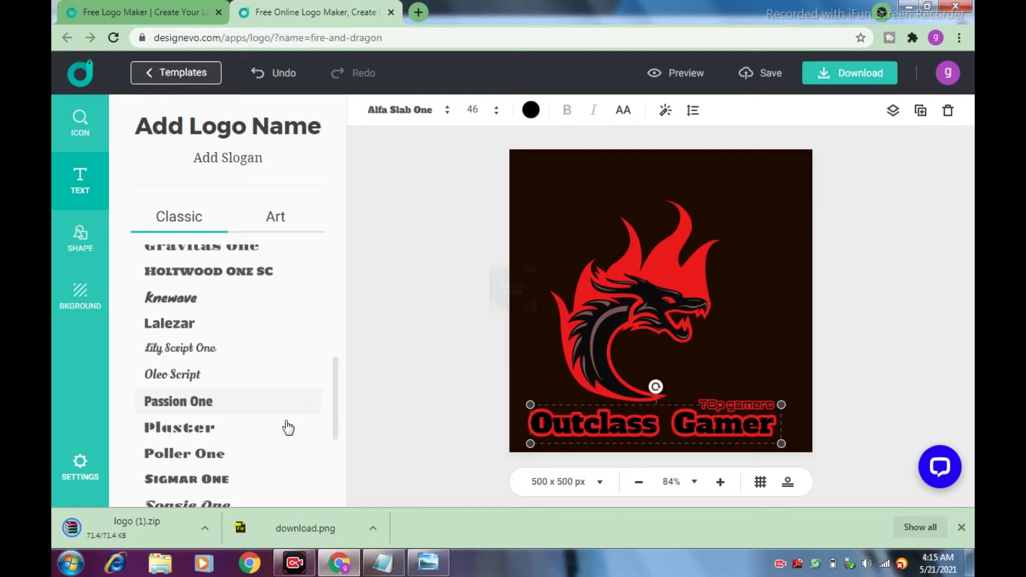
{"action": "left_click", "coordinate": [206, 529]}
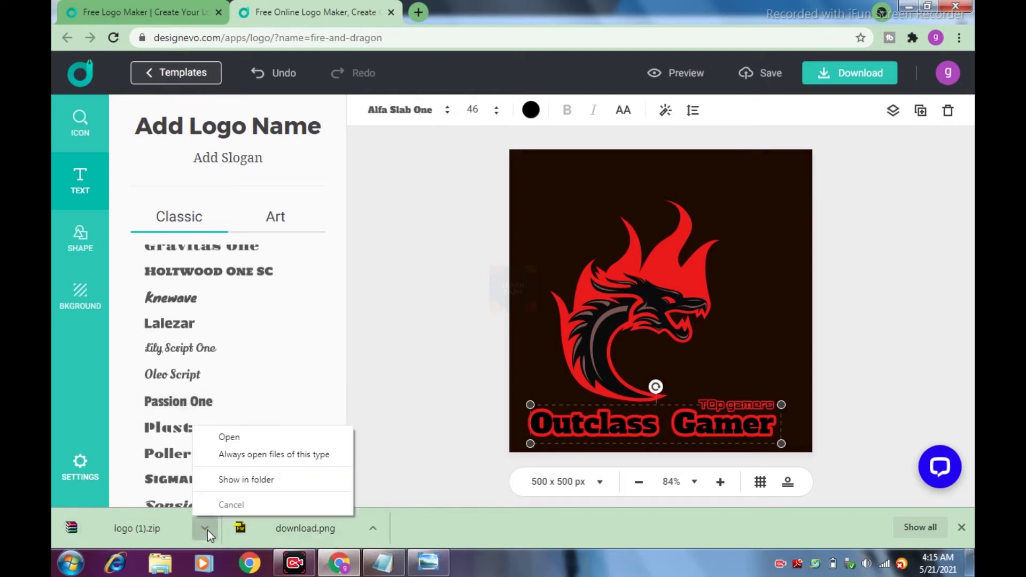
{"action": "left_click", "coordinate": [246, 480]}
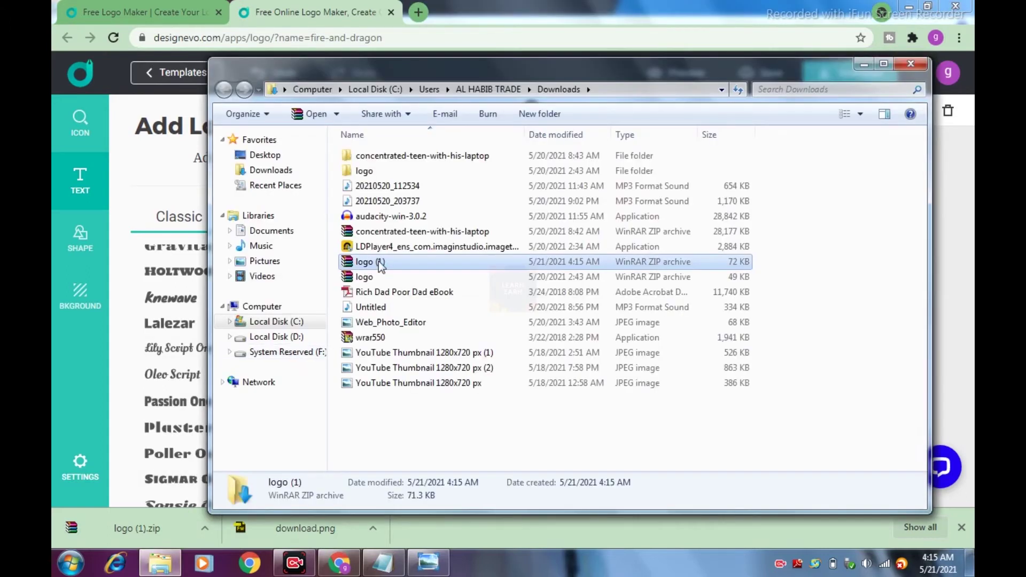
- Extract logo (1).zip into its own logo (1) folder and open the logo subfolder inside it
{"action": "right_click", "coordinate": [378, 261]}
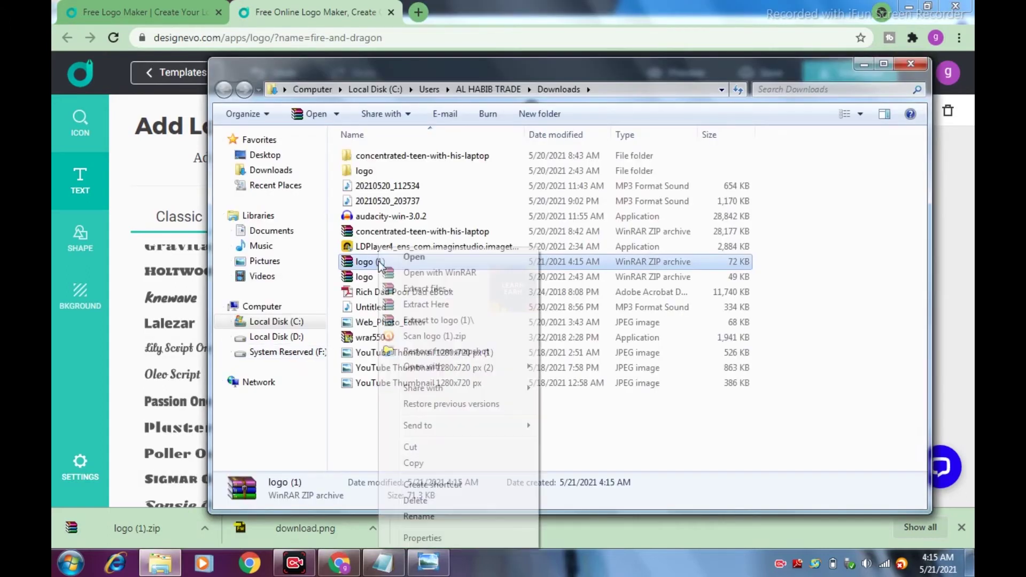
{"action": "left_click", "coordinate": [409, 320]}
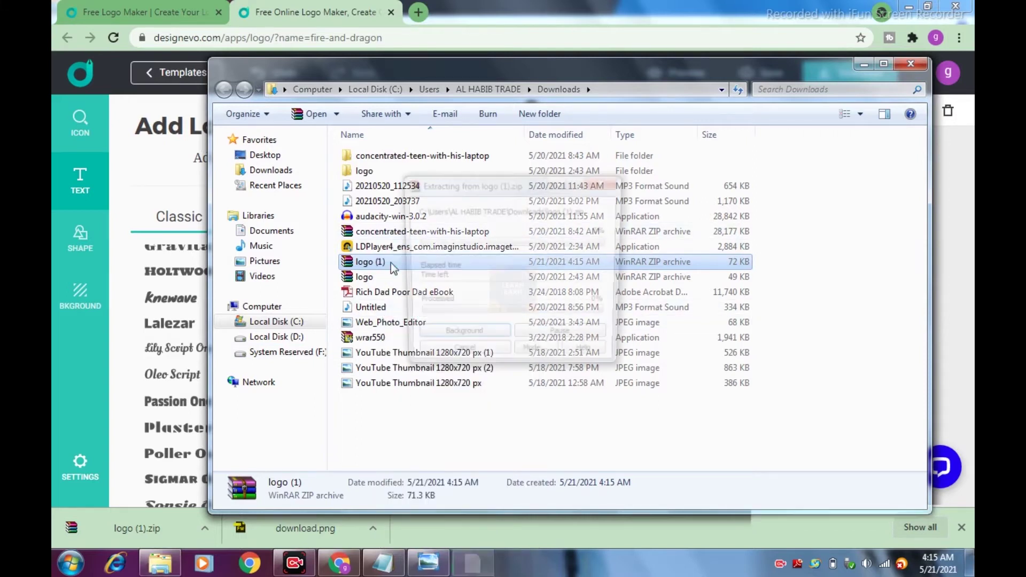
{"action": "double_click", "coordinate": [353, 185]}
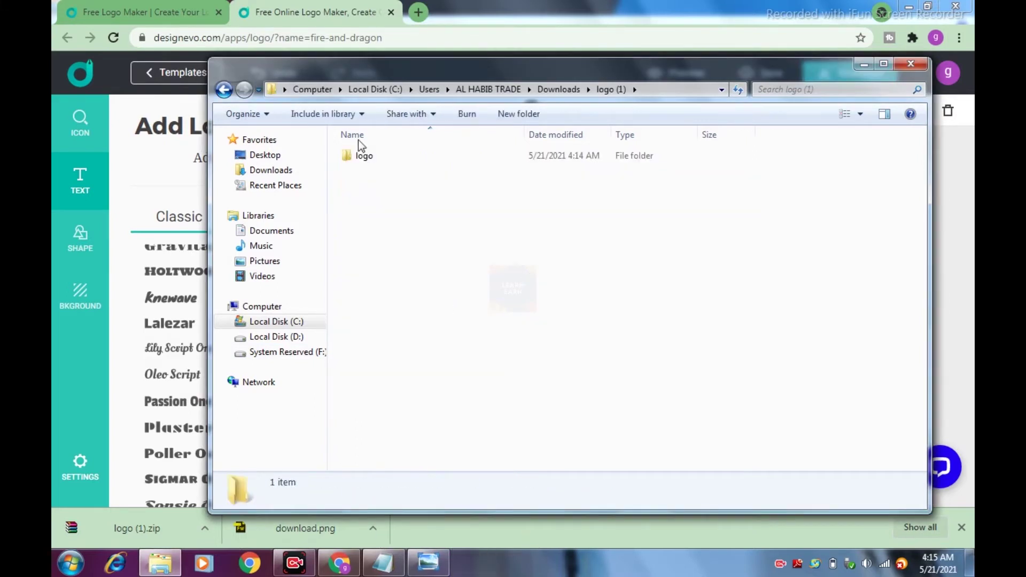
{"action": "double_click", "coordinate": [357, 151]}
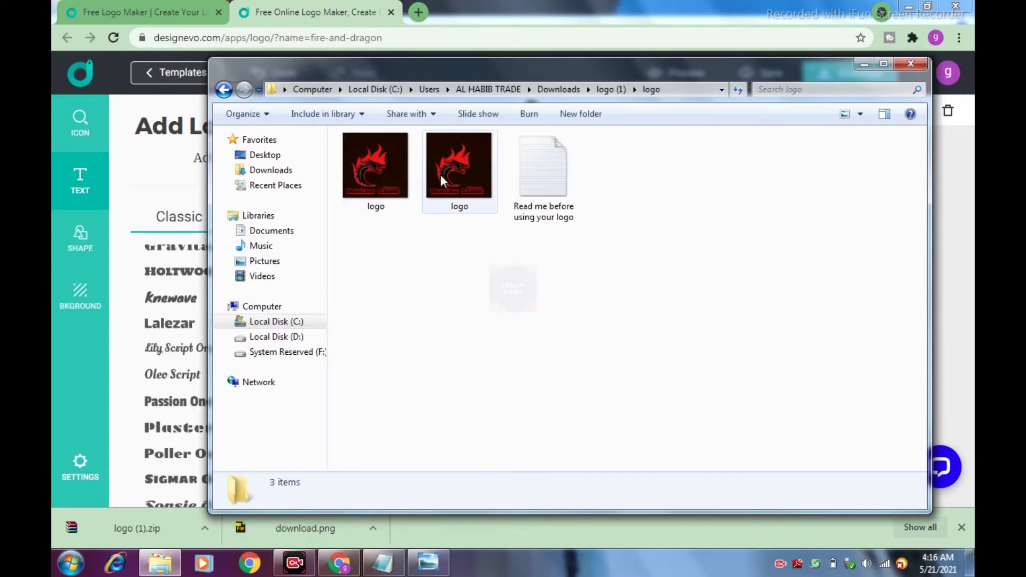
- Preview the extracted JPEG logo image at different zoom levels, and return to the logo editor
{"action": "left_click", "coordinate": [376, 182]}
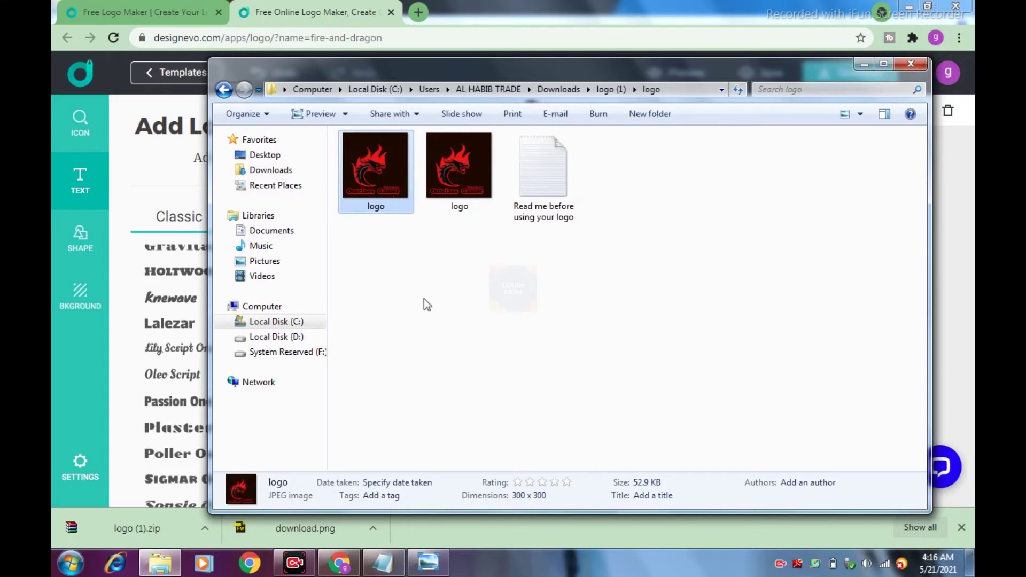
{"action": "right_click", "coordinate": [380, 170]}
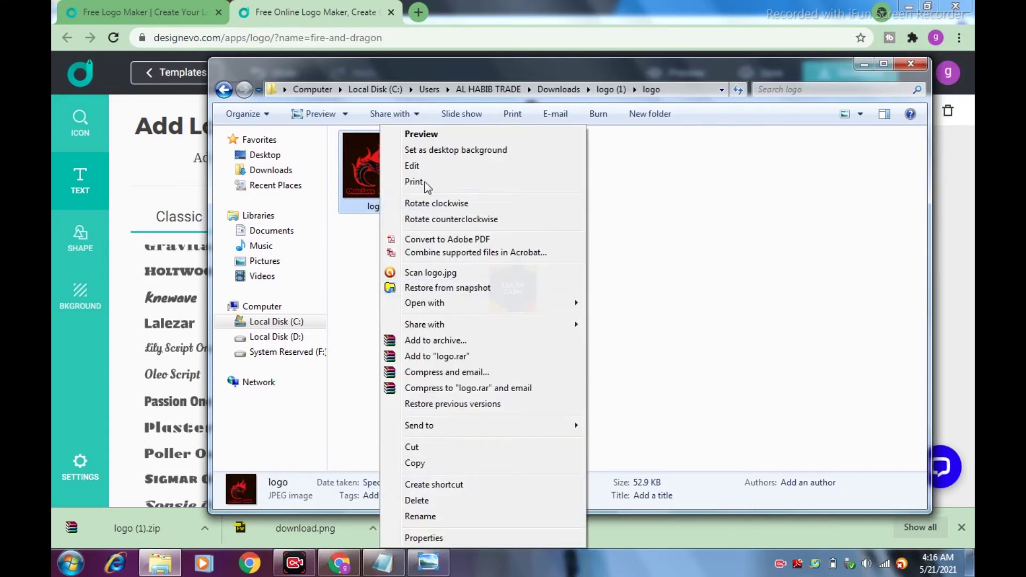
{"action": "left_click", "coordinate": [422, 135]}
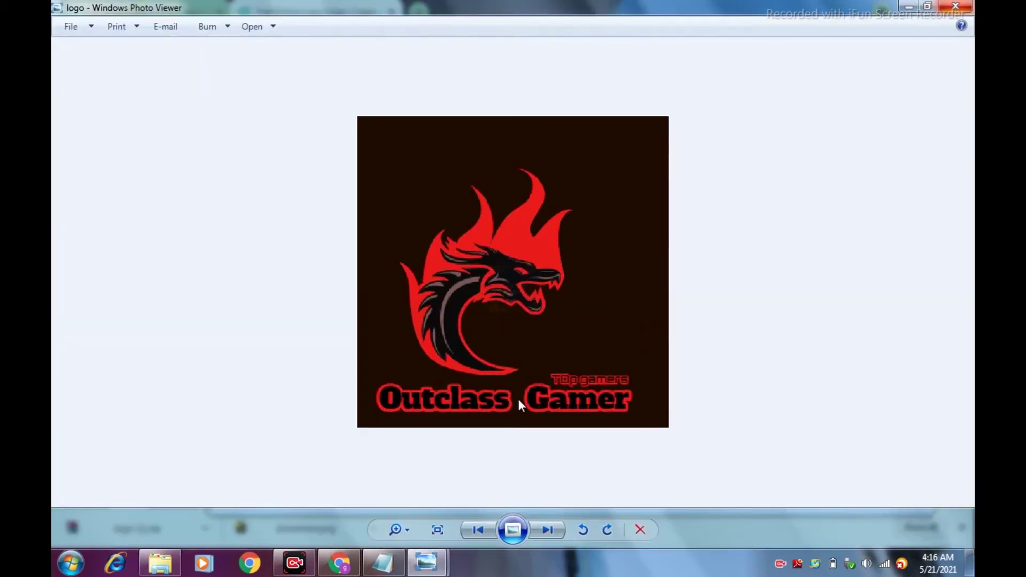
{"action": "scroll", "coordinate": [521, 405], "scroll_direction": "up", "scroll_amount": 1}
{"action": "scroll", "coordinate": [521, 405], "scroll_direction": "down", "scroll_amount": 2}
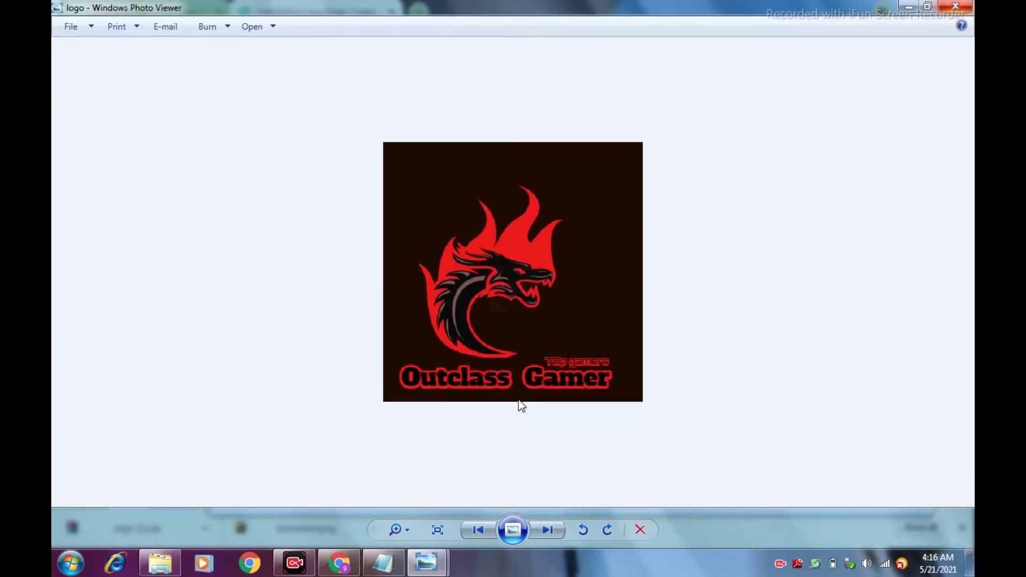
{"action": "left_click", "coordinate": [955, 7]}
{"action": "left_click", "coordinate": [866, 13]}
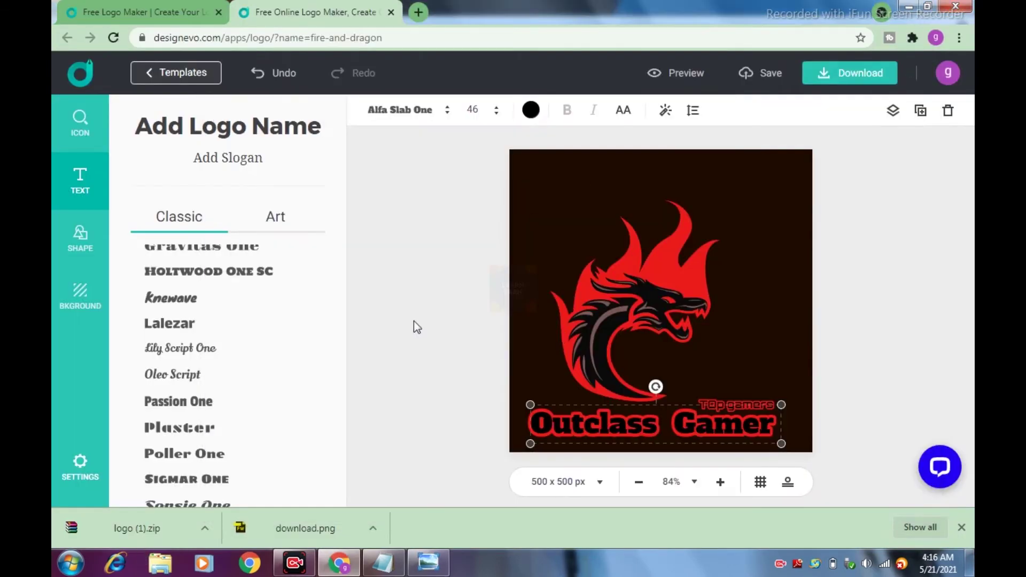
- Close the dragon logo's editor tab and search the logo templates for "tech"
{"action": "left_click", "coordinate": [329, 268]}
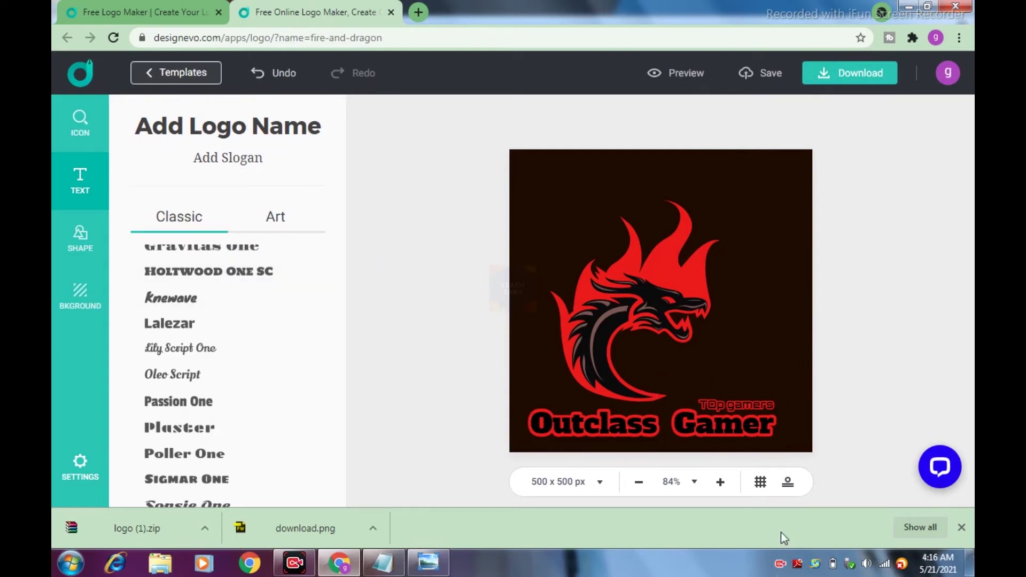
{"action": "key", "text": "ctrl+w"}
{"action": "left_click_drag", "start_coordinate": [139, 152], "coordinate": [74, 160]}
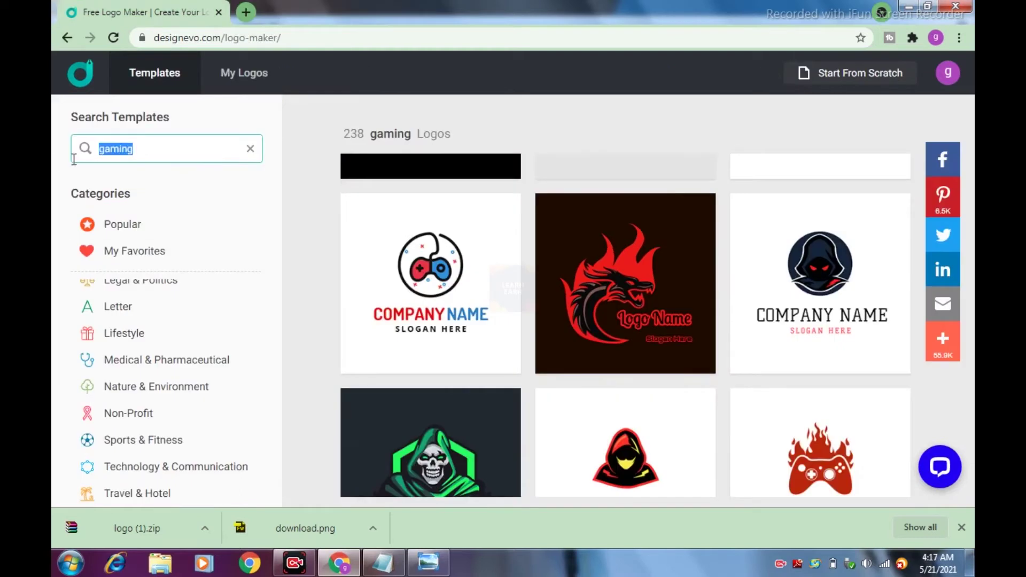
{"action": "type", "text": "tech"}
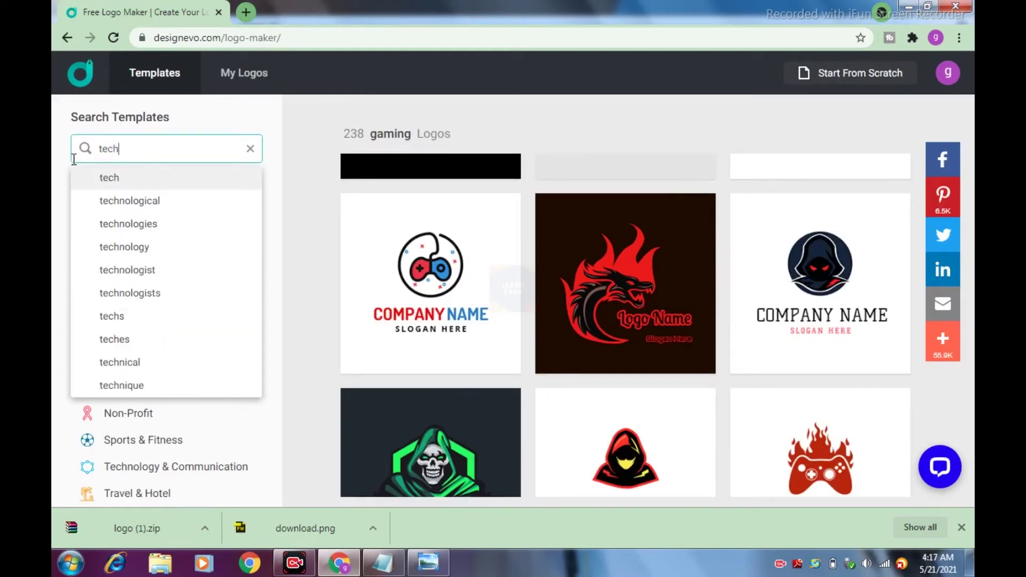
{"action": "left_click", "coordinate": [116, 181]}
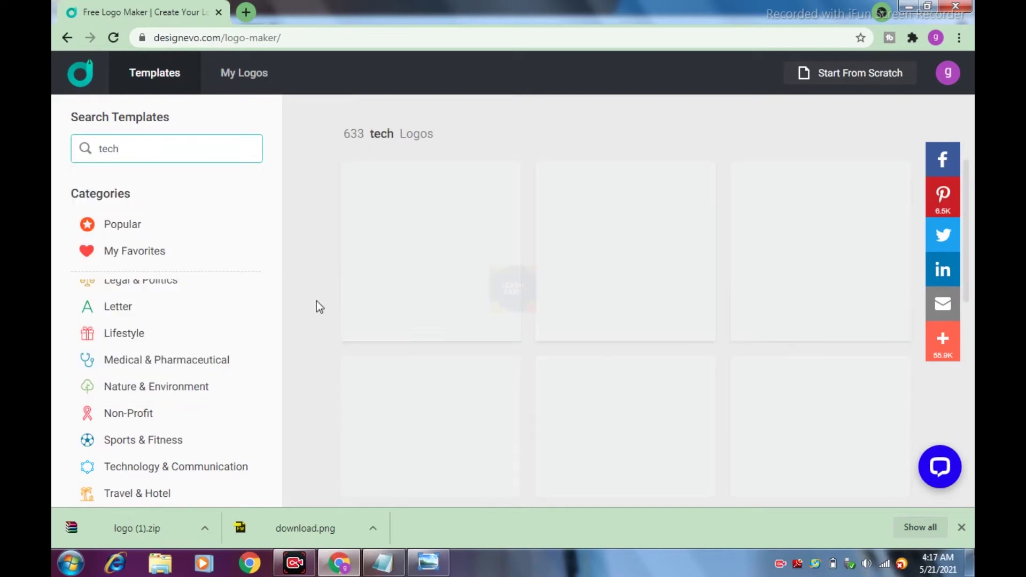
- Look through the tech logo templates for a suitable design
{"action": "scroll", "coordinate": [503, 340], "scroll_direction": "down", "scroll_amount": 4}
{"action": "scroll", "coordinate": [500, 342], "scroll_direction": "down", "scroll_amount": 3}
{"action": "scroll", "coordinate": [535, 345], "scroll_direction": "up", "scroll_amount": 6}
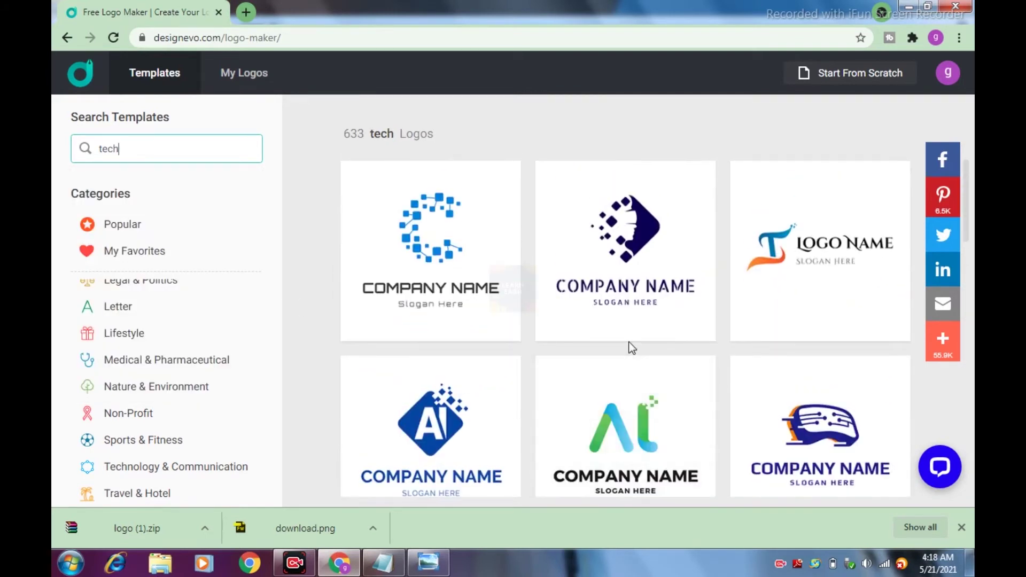
{"action": "scroll", "coordinate": [632, 348], "scroll_direction": "down", "scroll_amount": 5}
{"action": "scroll", "coordinate": [632, 348], "scroll_direction": "down", "scroll_amount": 5}
{"action": "scroll", "coordinate": [631, 348], "scroll_direction": "up", "scroll_amount": 5}
{"action": "scroll", "coordinate": [631, 348], "scroll_direction": "down", "scroll_amount": 5}
{"action": "scroll", "coordinate": [632, 348], "scroll_direction": "up", "scroll_amount": 4}
{"action": "scroll", "coordinate": [631, 348], "scroll_direction": "up", "scroll_amount": 8}
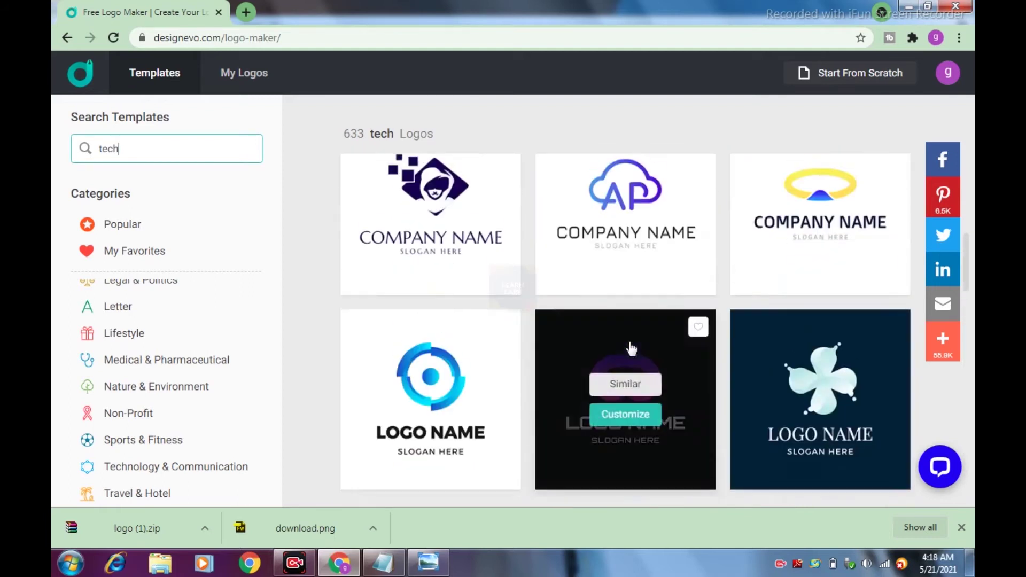
{"action": "scroll", "coordinate": [631, 348], "scroll_direction": "down", "scroll_amount": 10}
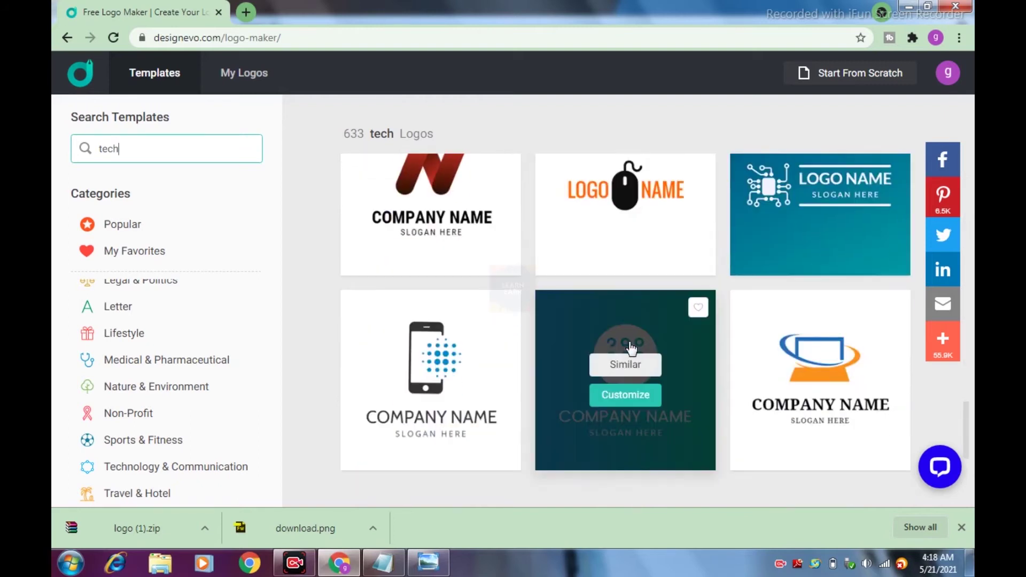
{"action": "scroll", "coordinate": [632, 348], "scroll_direction": "down", "scroll_amount": 4}
{"action": "scroll", "coordinate": [631, 348], "scroll_direction": "up", "scroll_amount": 5}
{"action": "scroll", "coordinate": [631, 348], "scroll_direction": "down", "scroll_amount": 9}
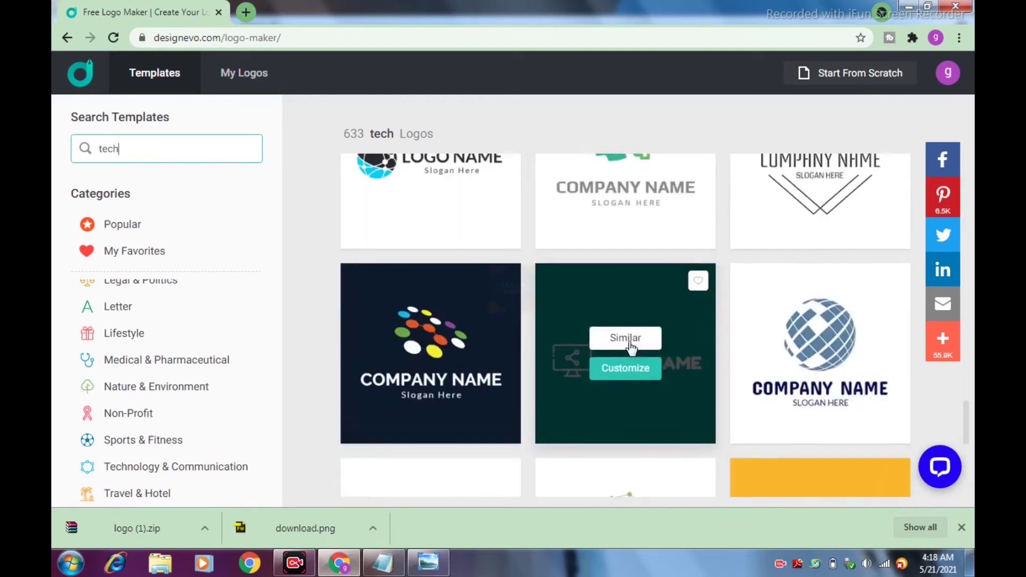
{"action": "scroll", "coordinate": [632, 348], "scroll_direction": "up", "scroll_amount": 2}
{"action": "scroll", "coordinate": [631, 348], "scroll_direction": "down", "scroll_amount": 3}
{"action": "scroll", "coordinate": [631, 348], "scroll_direction": "down", "scroll_amount": 4}
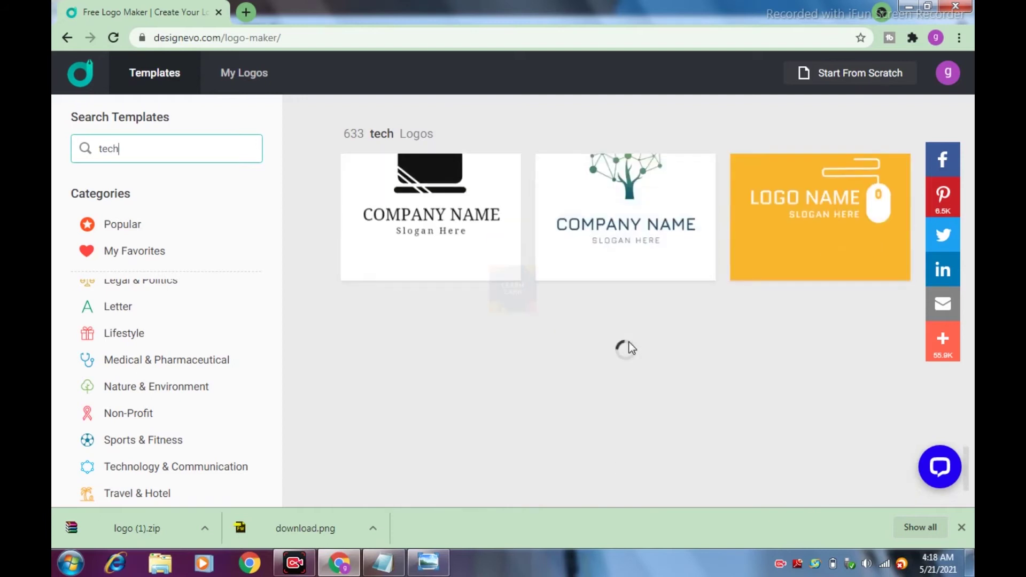
{"action": "scroll", "coordinate": [631, 348], "scroll_direction": "up", "scroll_amount": 4}
{"action": "scroll", "coordinate": [632, 348], "scroll_direction": "down", "scroll_amount": 4}
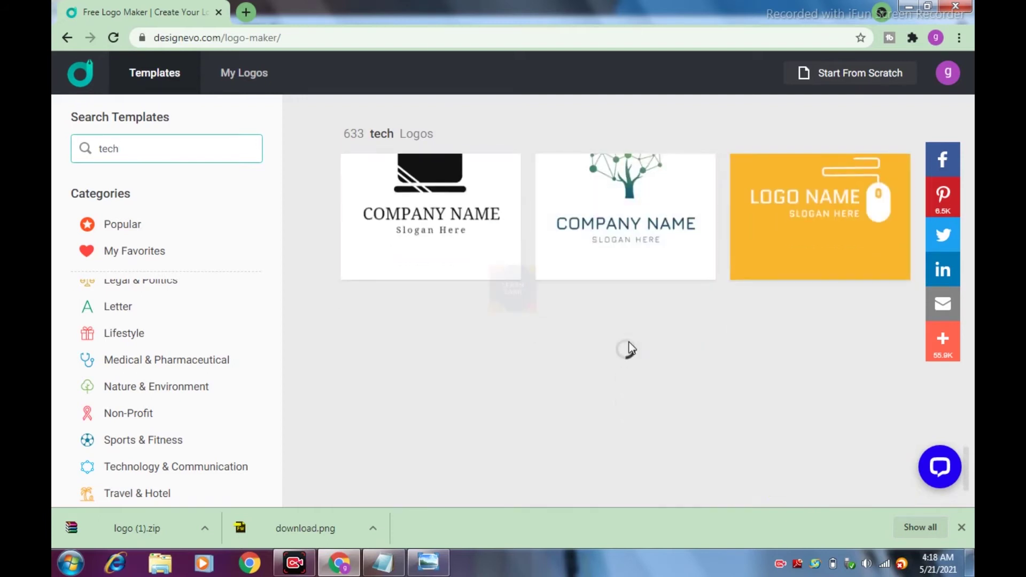
{"action": "scroll", "coordinate": [631, 348], "scroll_direction": "up", "scroll_amount": 2}
{"action": "scroll", "coordinate": [631, 348], "scroll_direction": "down", "scroll_amount": 4}
{"action": "scroll", "coordinate": [631, 348], "scroll_direction": "up", "scroll_amount": 2}
{"action": "scroll", "coordinate": [631, 348], "scroll_direction": "down", "scroll_amount": 6}
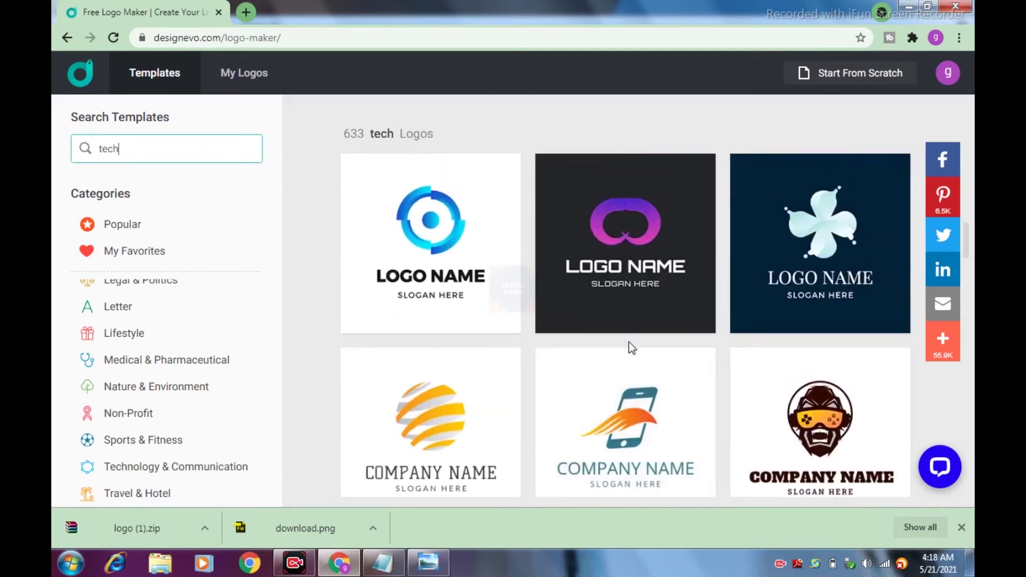
{"action": "scroll", "coordinate": [648, 360], "scroll_direction": "up", "scroll_amount": 8}
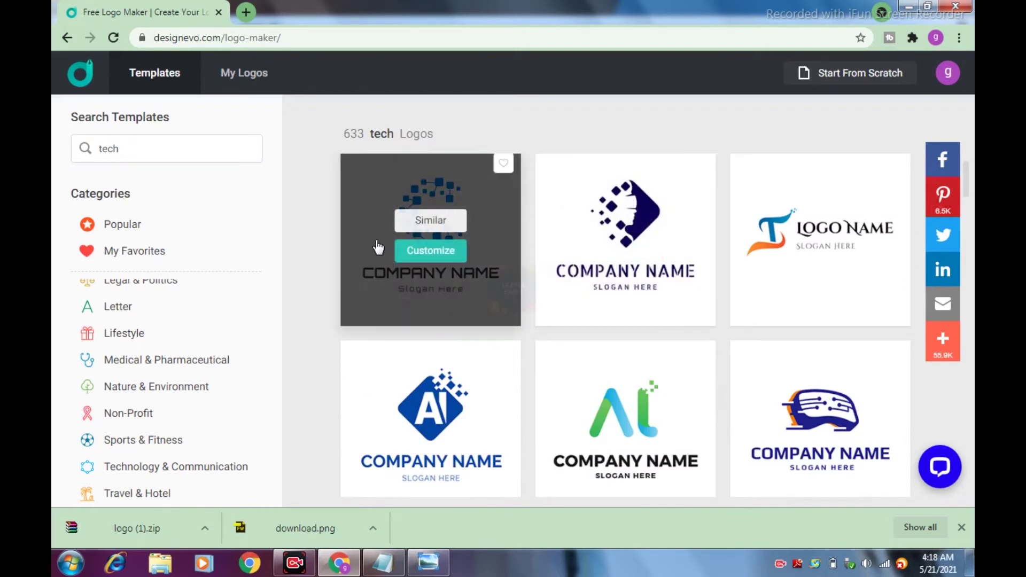
- Open the tech template with the blue connected-squares letter C for customizing and select its whole COMPANY NAME text
{"action": "left_click", "coordinate": [404, 255]}
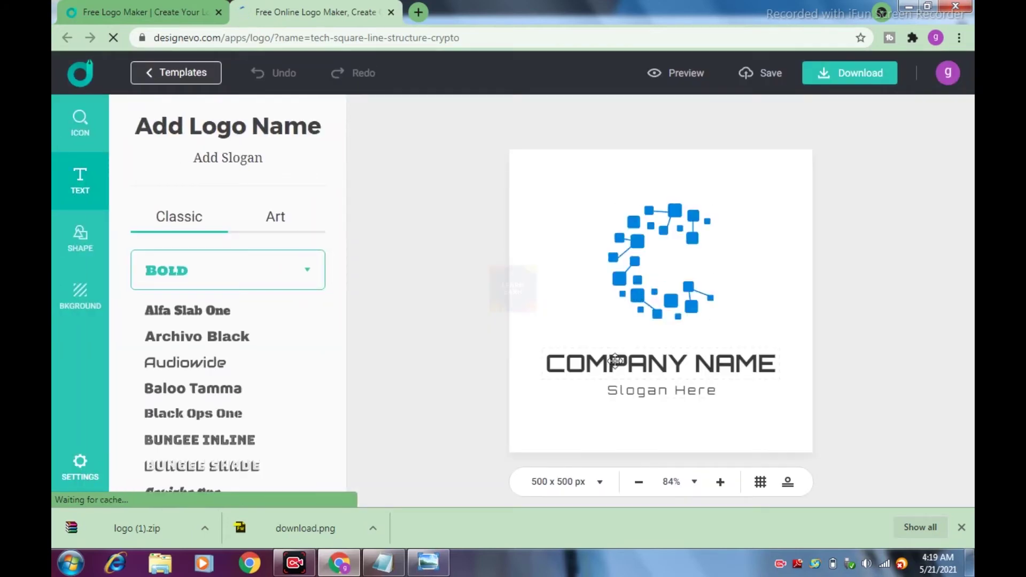
{"action": "left_click", "coordinate": [615, 364]}
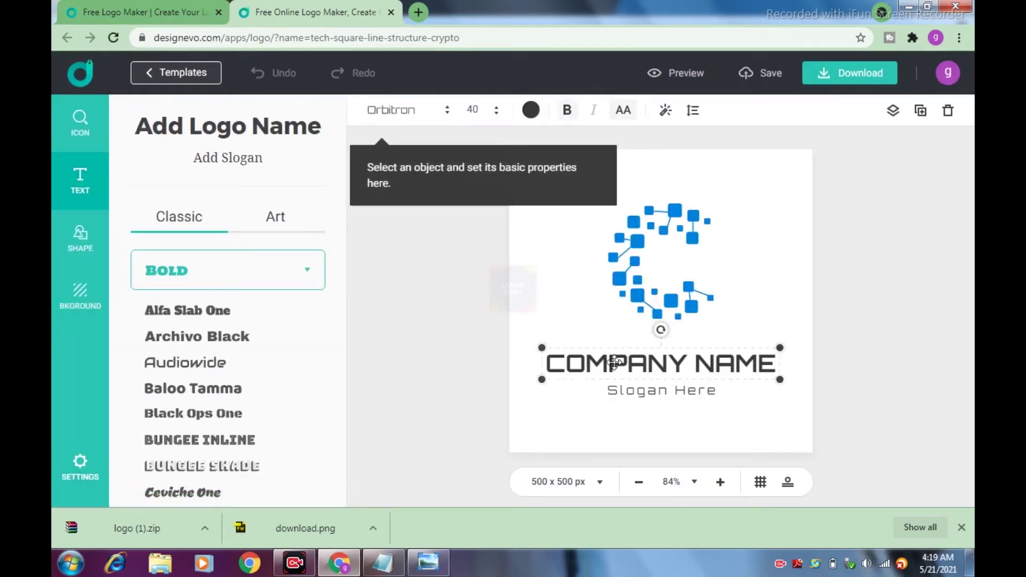
{"action": "left_click", "coordinate": [586, 363]}
{"action": "left_click_drag", "start_coordinate": [552, 364], "coordinate": [791, 361]}
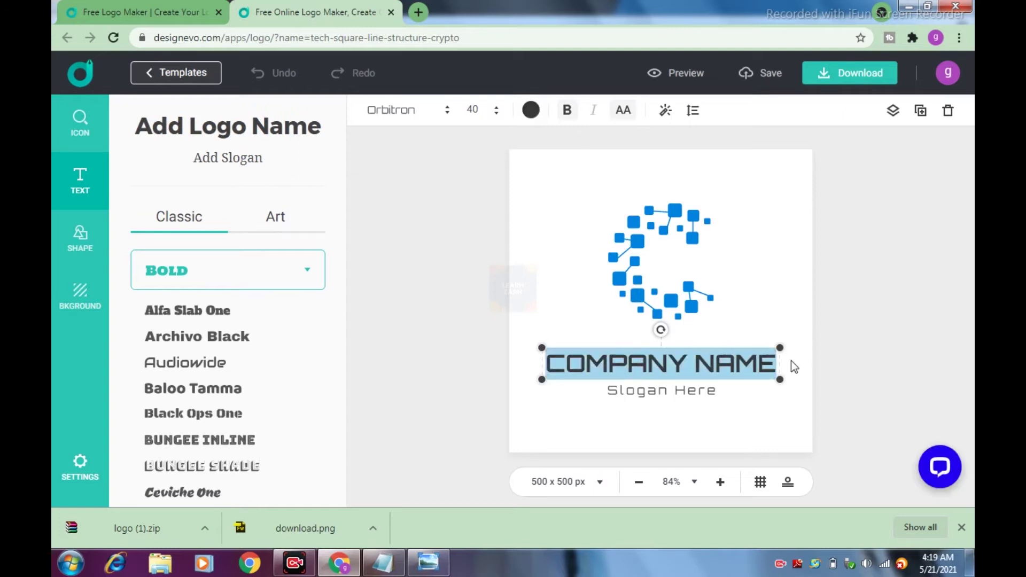
{"action": "left_click", "coordinate": [374, 565]}
{"action": "left_click", "coordinate": [374, 565]}
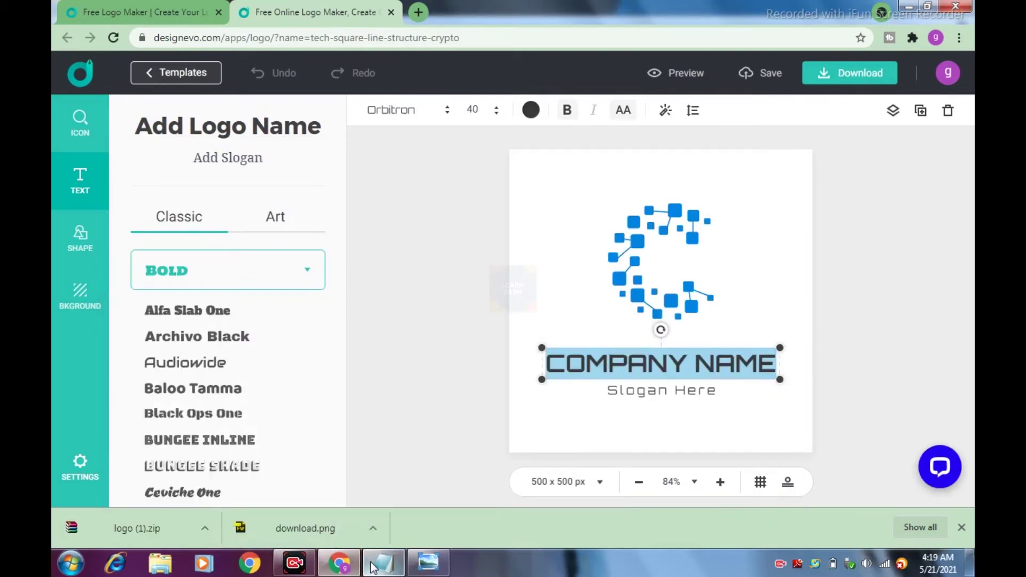
{"action": "left_click", "coordinate": [373, 565]}
{"action": "left_click", "coordinate": [373, 566]}
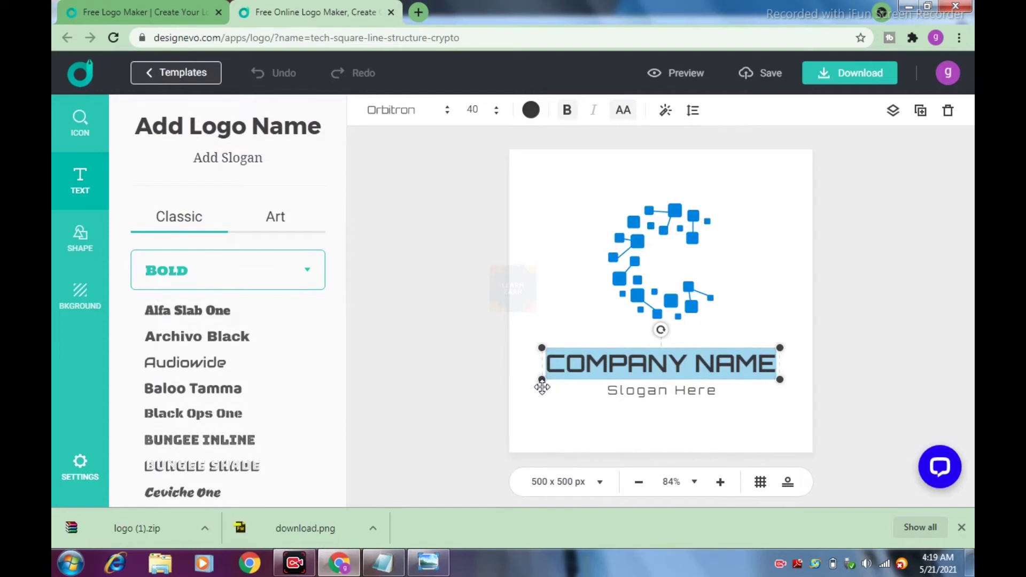
- Replace the COMPANY NAME text with "FINE TECH"
{"action": "type", "text": "FI"}
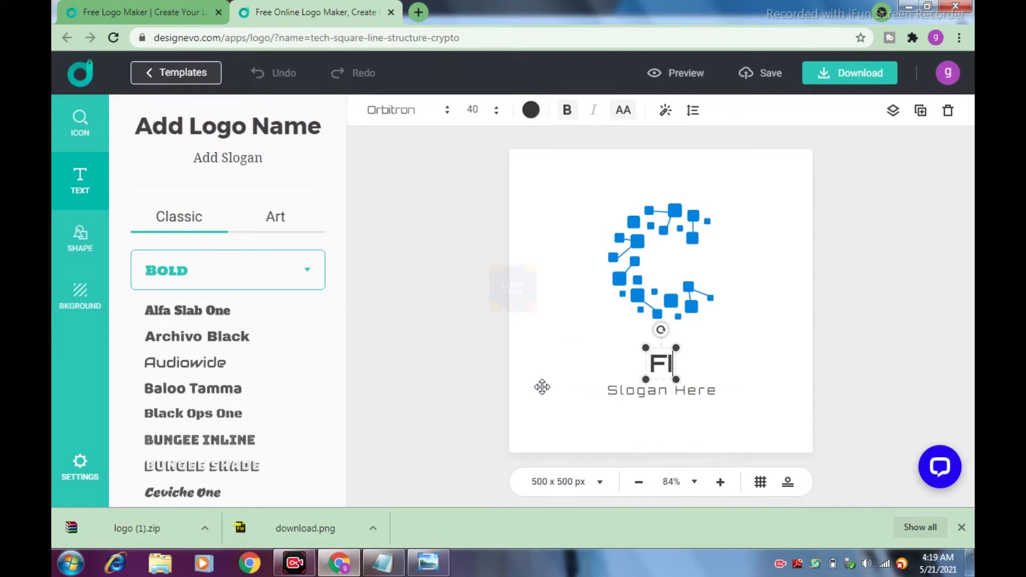
{"action": "type", "text": "NE TEV"}
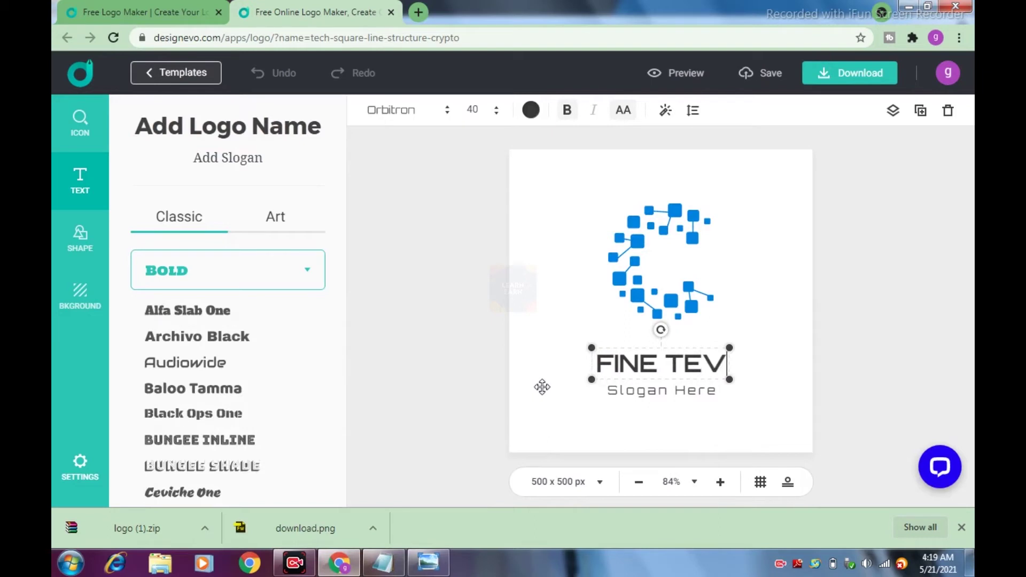
{"action": "key", "text": "BackSpace"}
{"action": "type", "text": "CH"}
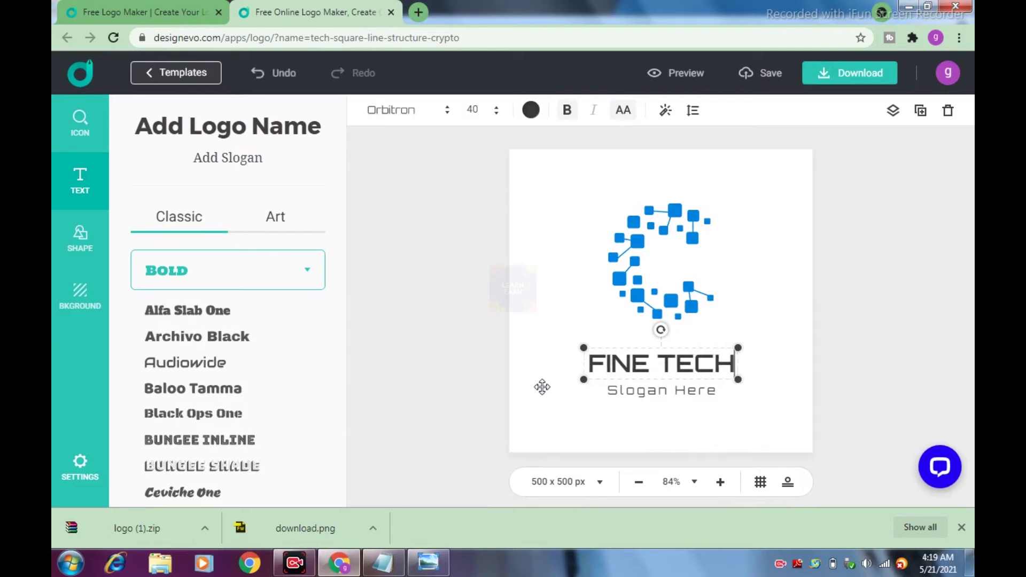
- Replace the "Slogan Here" text under the logo name with "new in tech"
{"action": "left_click", "coordinate": [615, 391]}
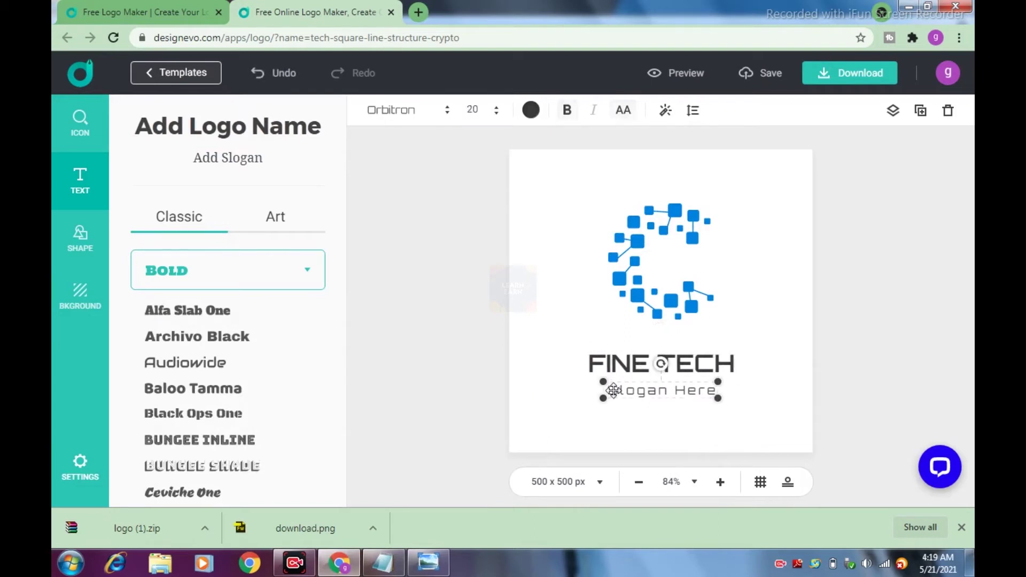
{"action": "left_click_drag", "start_coordinate": [609, 391], "coordinate": [717, 392]}
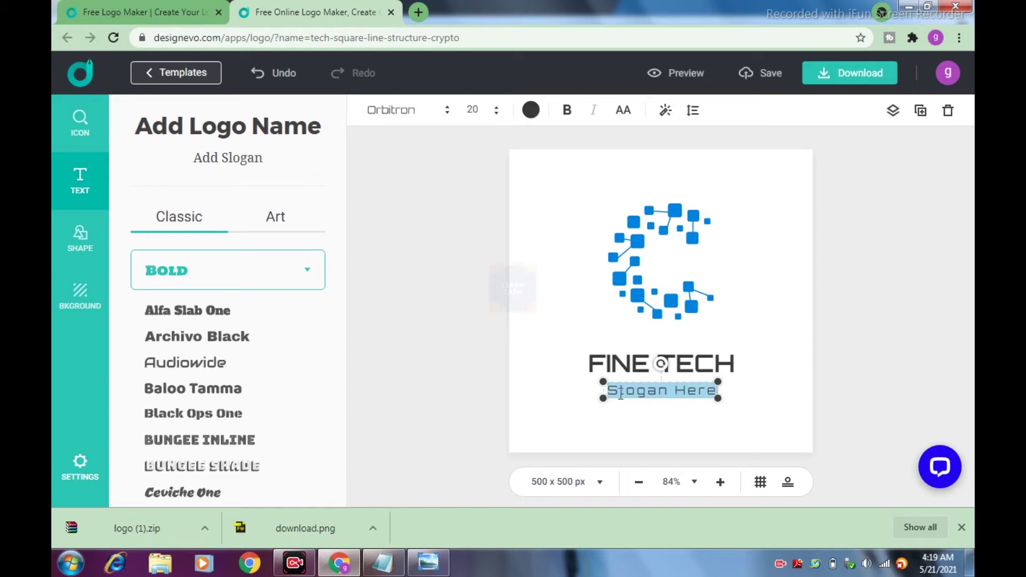
{"action": "type", "text": "new"}
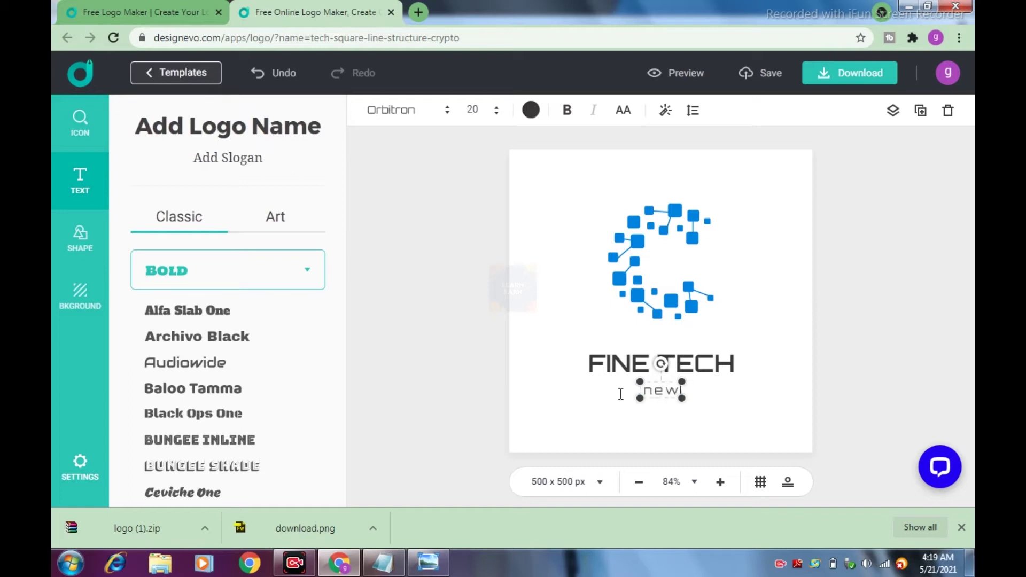
{"action": "type", "text": " in"}
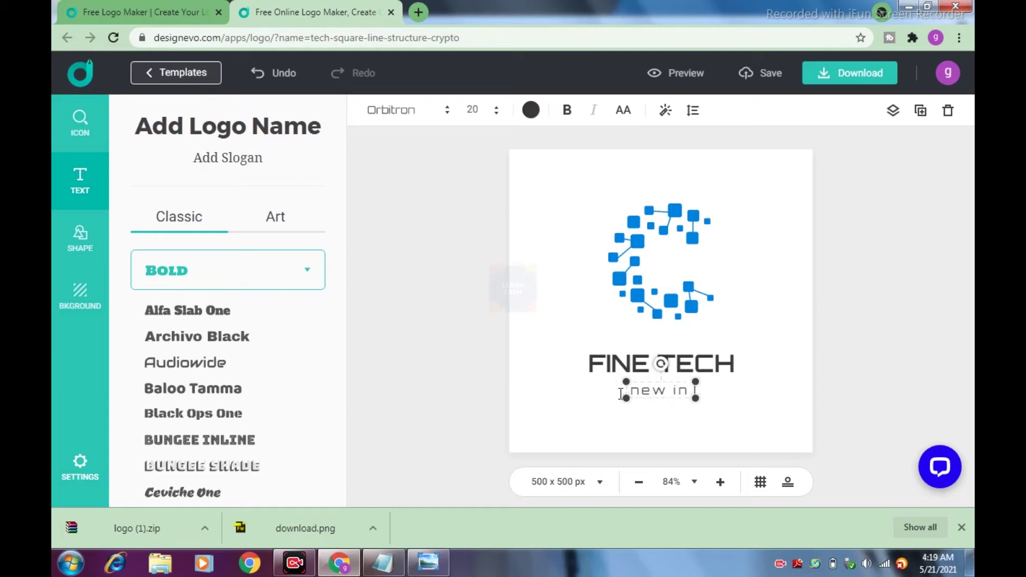
{"action": "type", "text": " tech"}
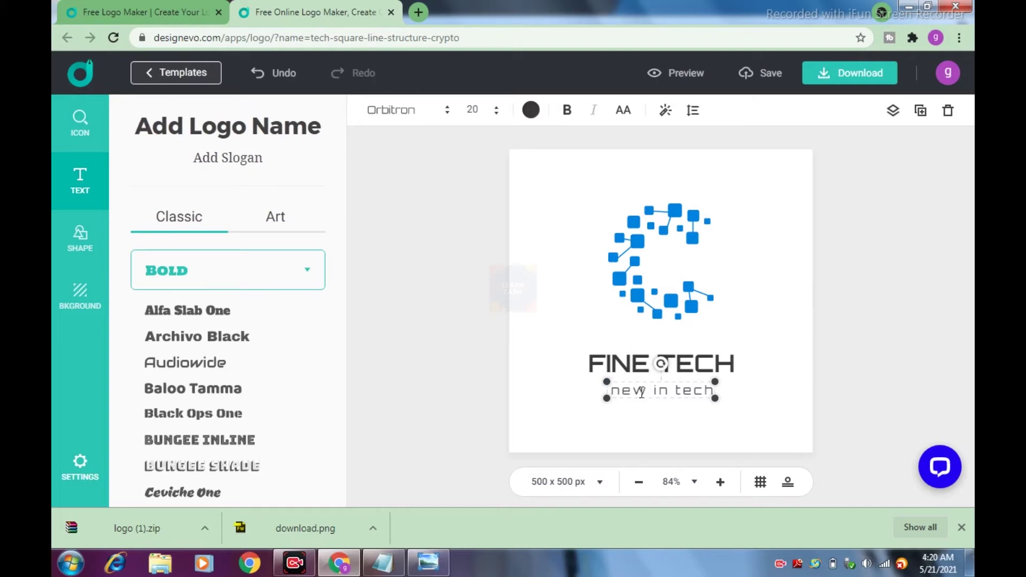
- Set the FINE TECH text to the Bungee Inline font from the bold classic fonts
{"action": "left_click", "coordinate": [607, 365]}
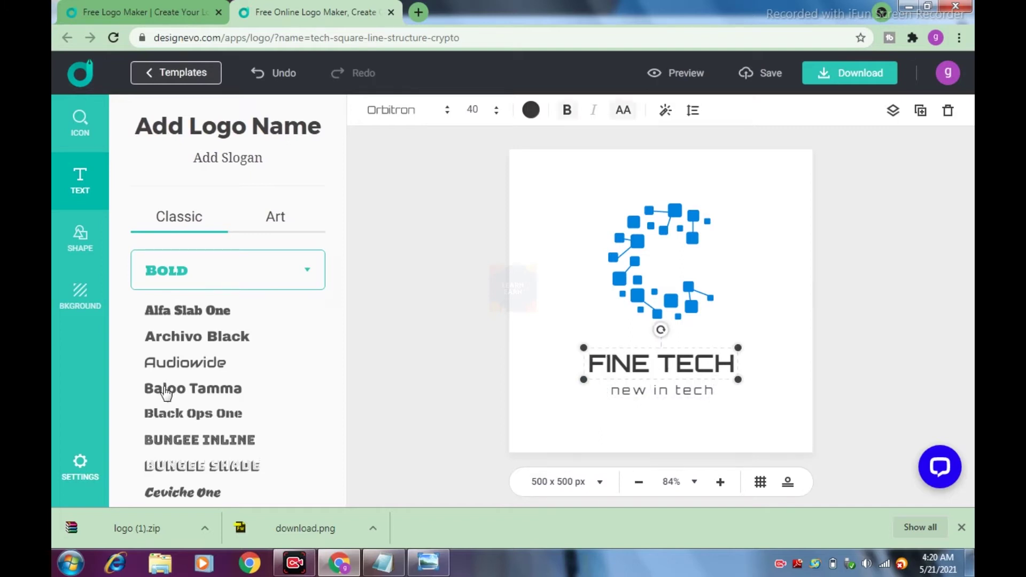
{"action": "scroll", "coordinate": [166, 393], "scroll_direction": "down", "scroll_amount": 10}
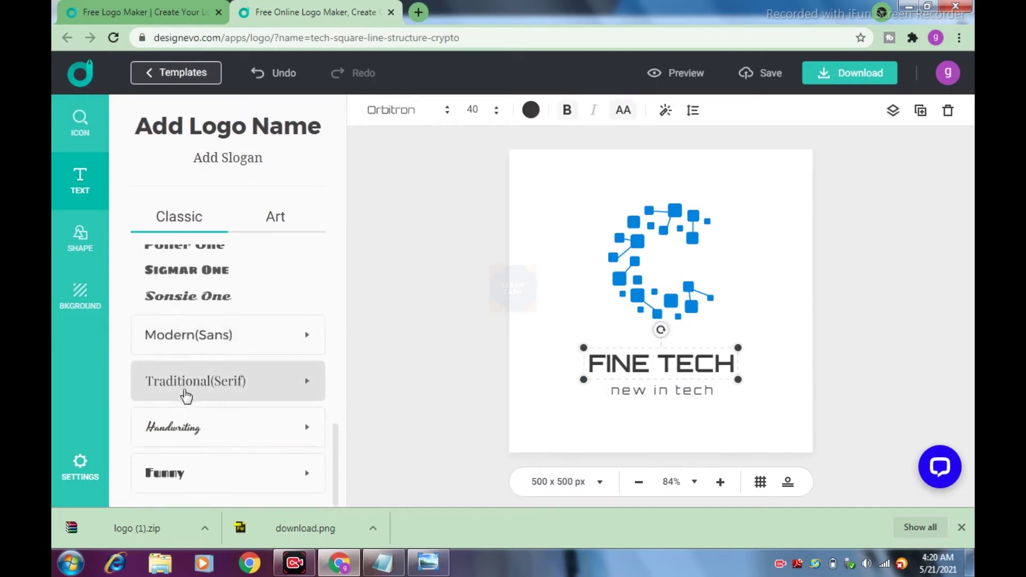
{"action": "scroll", "coordinate": [193, 379], "scroll_direction": "up", "scroll_amount": 6}
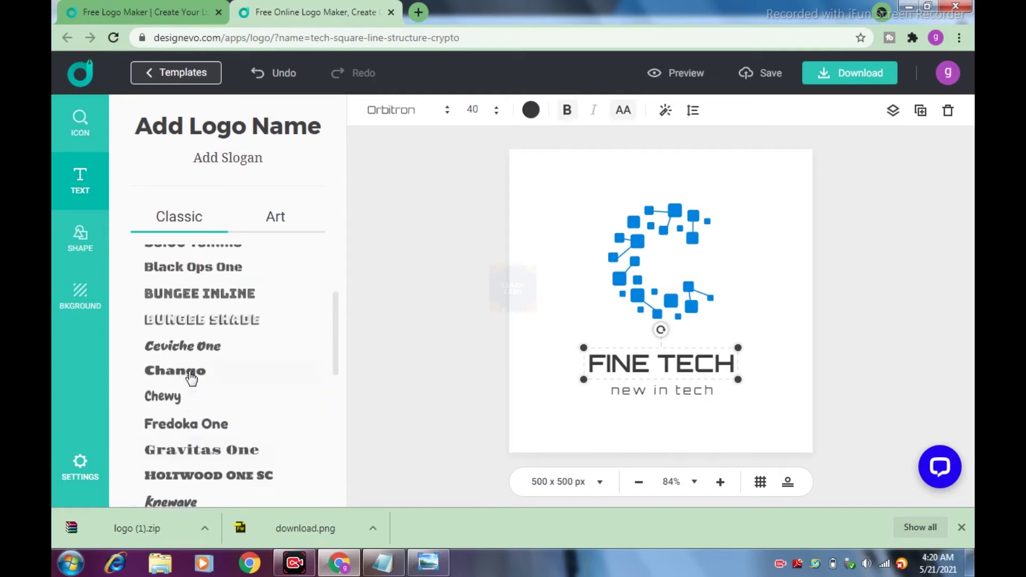
{"action": "scroll", "coordinate": [190, 379], "scroll_direction": "up", "scroll_amount": 3}
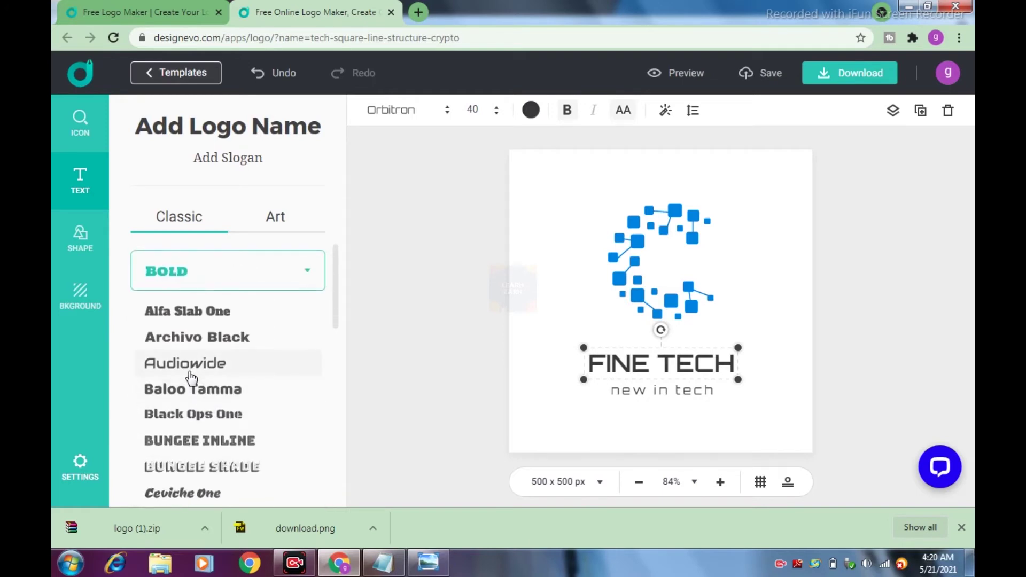
{"action": "left_click", "coordinate": [200, 442]}
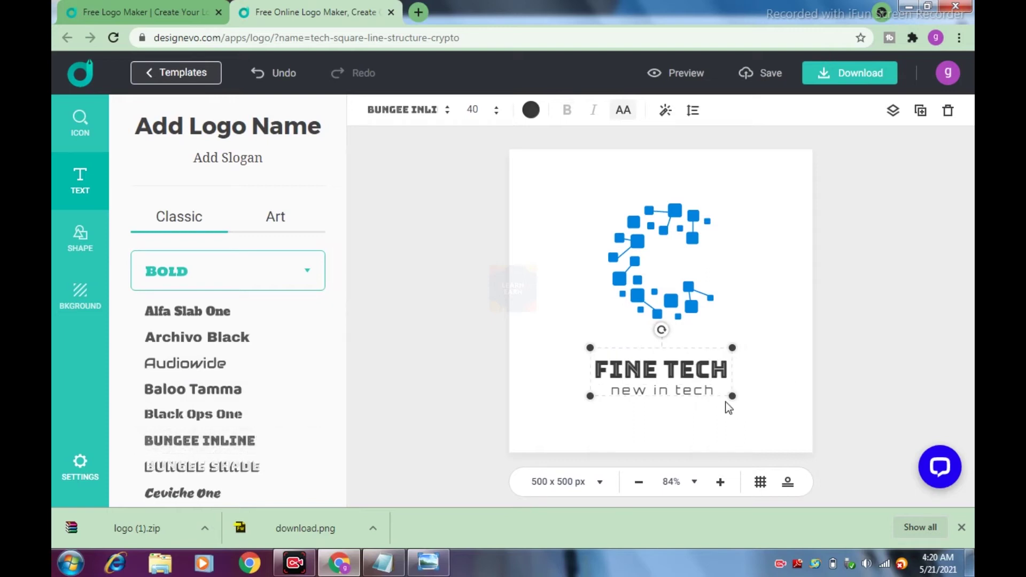
- Enlarge the FINE TECH text to size 47 and move it up close beneath the letter C icon
{"action": "left_click_drag", "start_coordinate": [733, 396], "coordinate": [755, 402]}
{"action": "left_click_drag", "start_coordinate": [676, 360], "coordinate": [676, 348]}
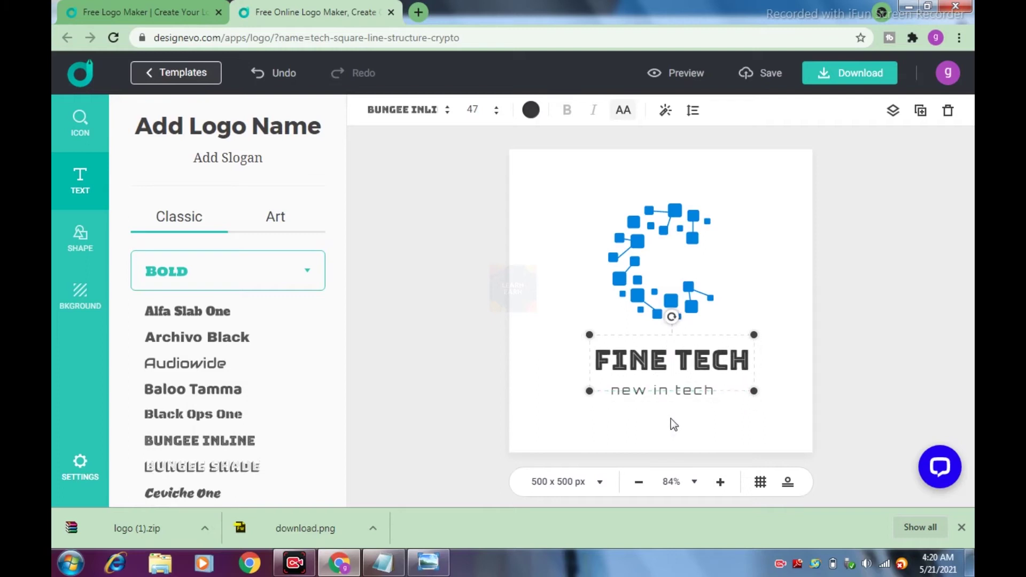
{"action": "left_click", "coordinate": [674, 390]}
{"action": "left_click_drag", "start_coordinate": [686, 388], "coordinate": [701, 350]}
- Move the "new in tech" slogan up and shift it sideways so it sits centered just below FINE TECH
{"action": "left_click_drag", "start_coordinate": [671, 390], "coordinate": [670, 375]}
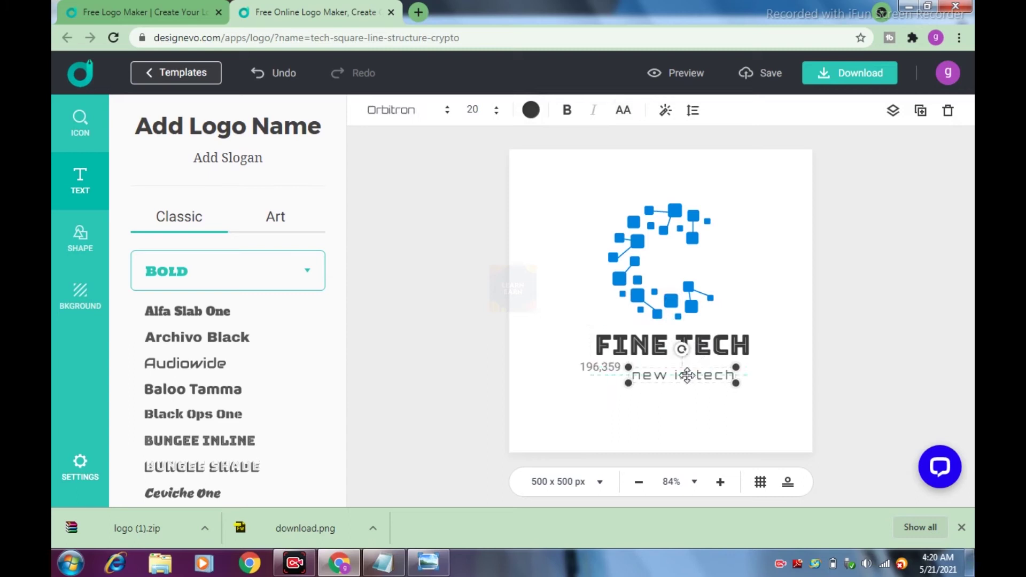
{"action": "key", "text": "Up"}
{"action": "key", "text": "Up"}
{"action": "key", "text": "Up"}
{"action": "key", "text": "Up"}
{"action": "key", "text": "Up"}
{"action": "key", "text": "Up"}
{"action": "key", "text": "Up"}
{"action": "key", "text": "Left"}
{"action": "key", "text": "Left"}
{"action": "key", "text": "Left"}
{"action": "key", "text": "Left"}
{"action": "key", "text": "Left"}
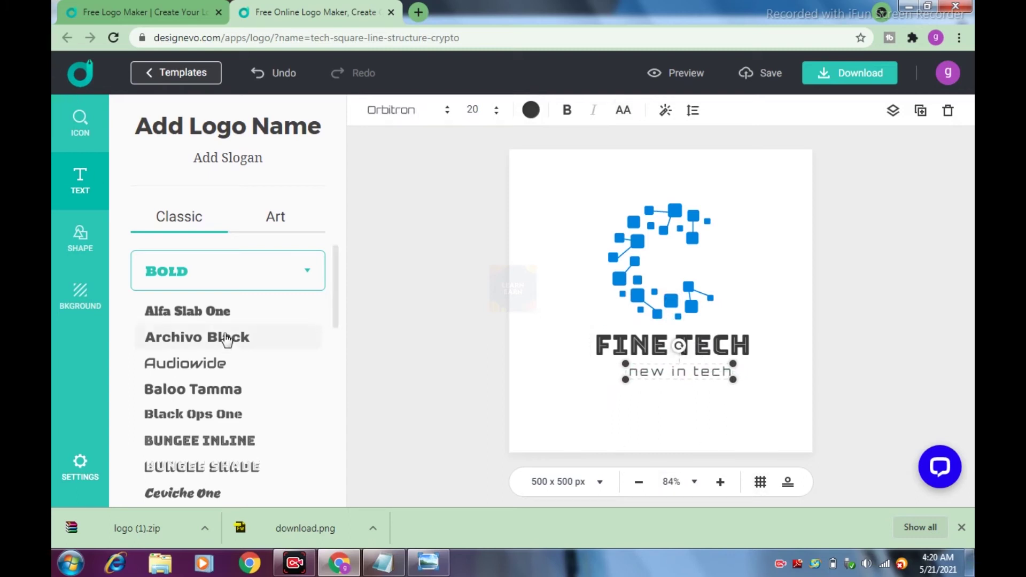
- Restyle the FINE TECH text with the white, dark-outlined Passion One art style
{"action": "left_click", "coordinate": [276, 218]}
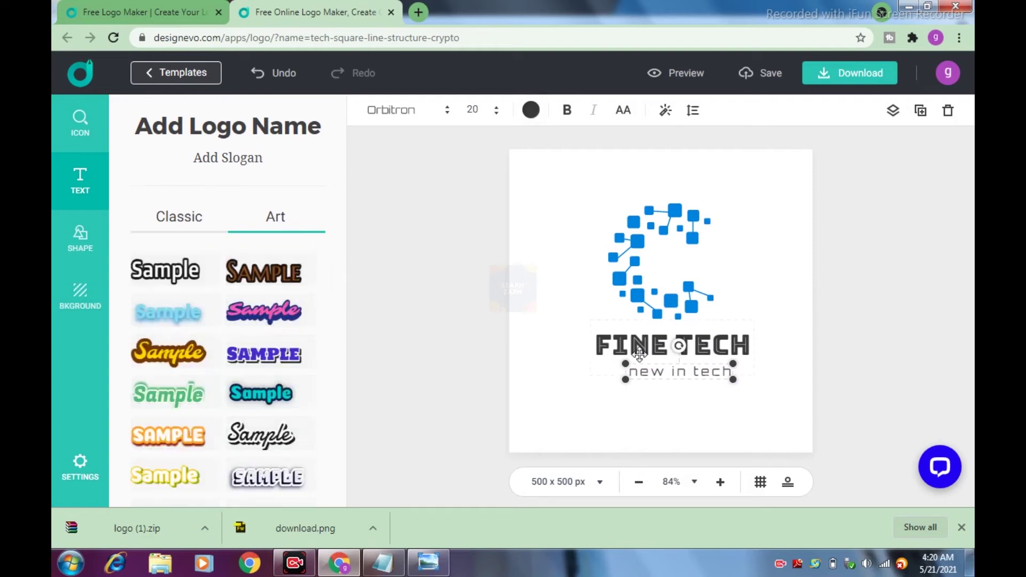
{"action": "scroll", "coordinate": [265, 337], "scroll_direction": "down", "scroll_amount": 2}
{"action": "scroll", "coordinate": [265, 337], "scroll_direction": "down", "scroll_amount": 4}
{"action": "left_click", "coordinate": [486, 359]}
{"action": "scroll", "coordinate": [154, 350], "scroll_direction": "up", "scroll_amount": 5}
{"action": "left_click", "coordinate": [166, 277]}
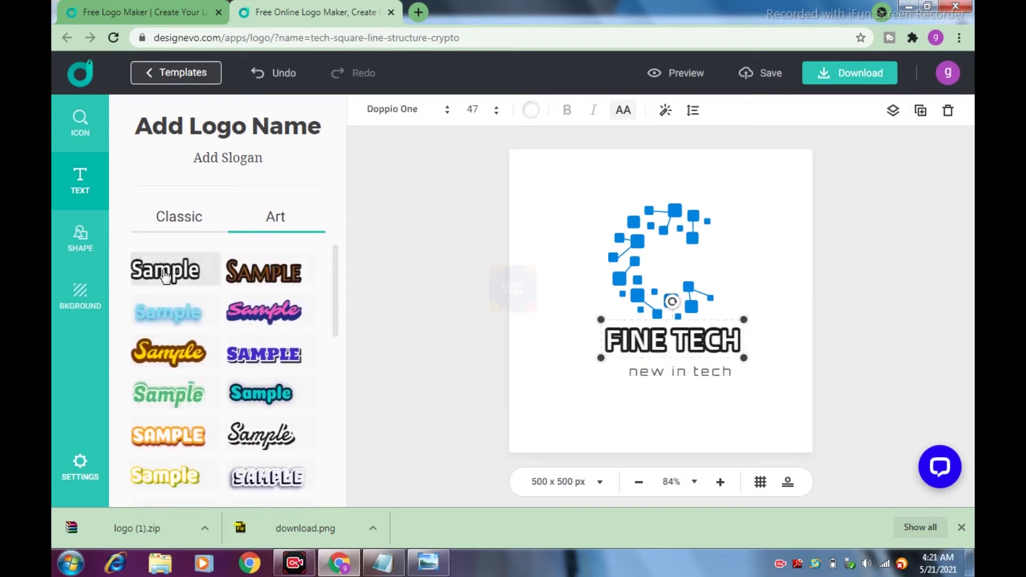
{"action": "scroll", "coordinate": [201, 334], "scroll_direction": "down", "scroll_amount": 5}
{"action": "left_click", "coordinate": [203, 337]}
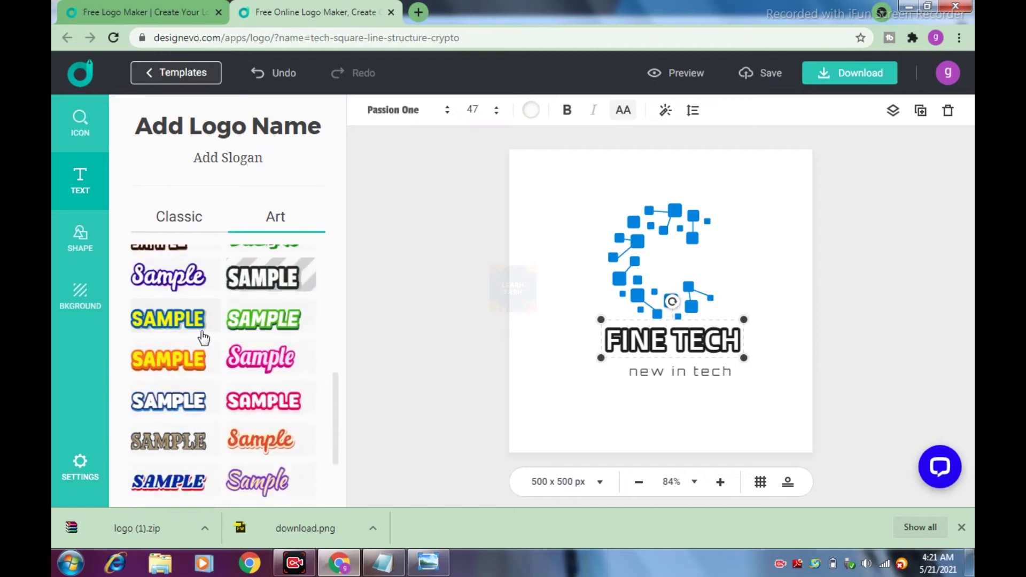
{"action": "scroll", "coordinate": [203, 338], "scroll_direction": "down", "scroll_amount": 3}
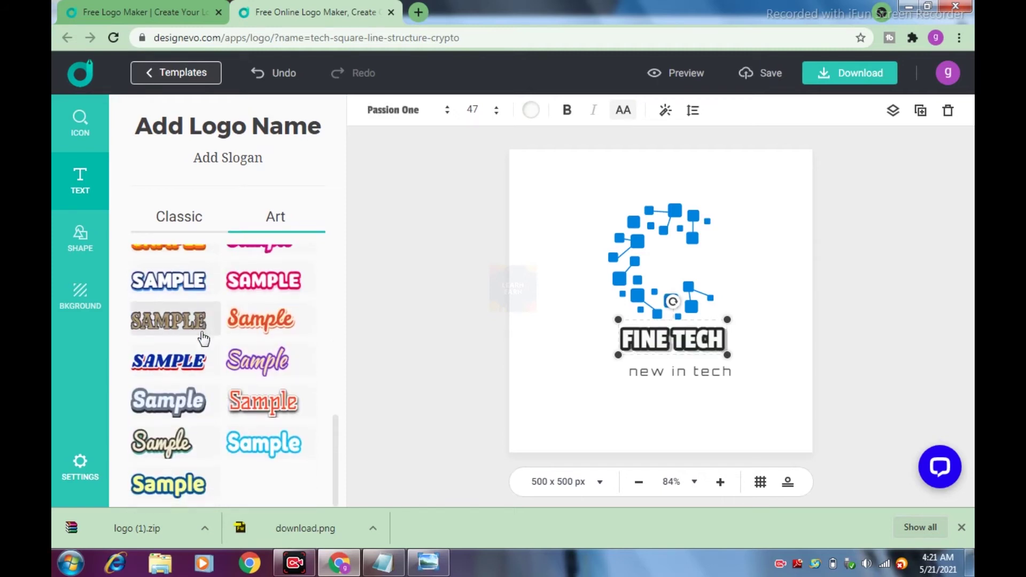
- Set the FINE TECH text size to 72 and move the slogan down clear of it
{"action": "left_click", "coordinate": [499, 112]}
{"action": "type", "text": "72"}
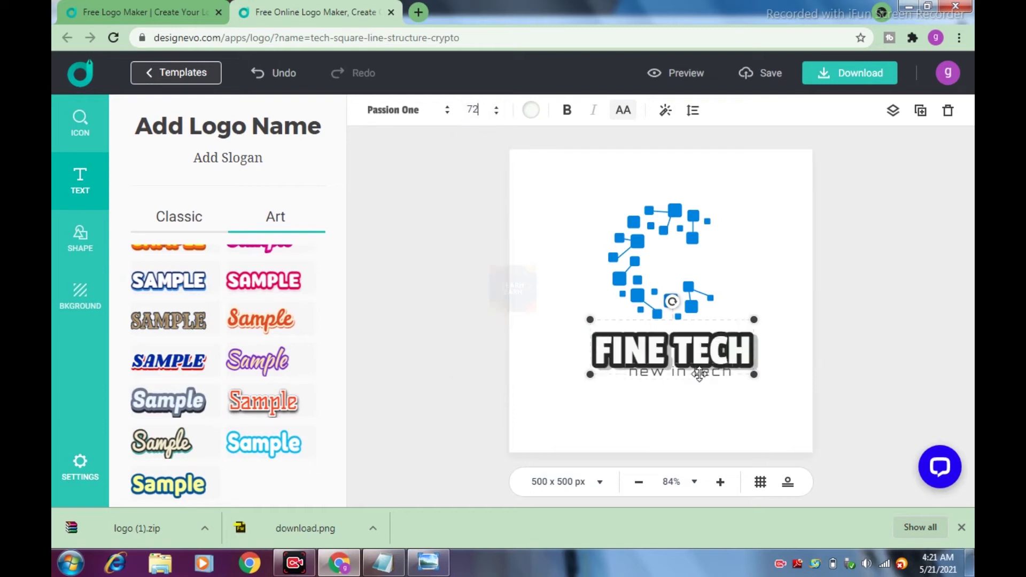
{"action": "left_click_drag", "start_coordinate": [699, 373], "coordinate": [699, 385]}
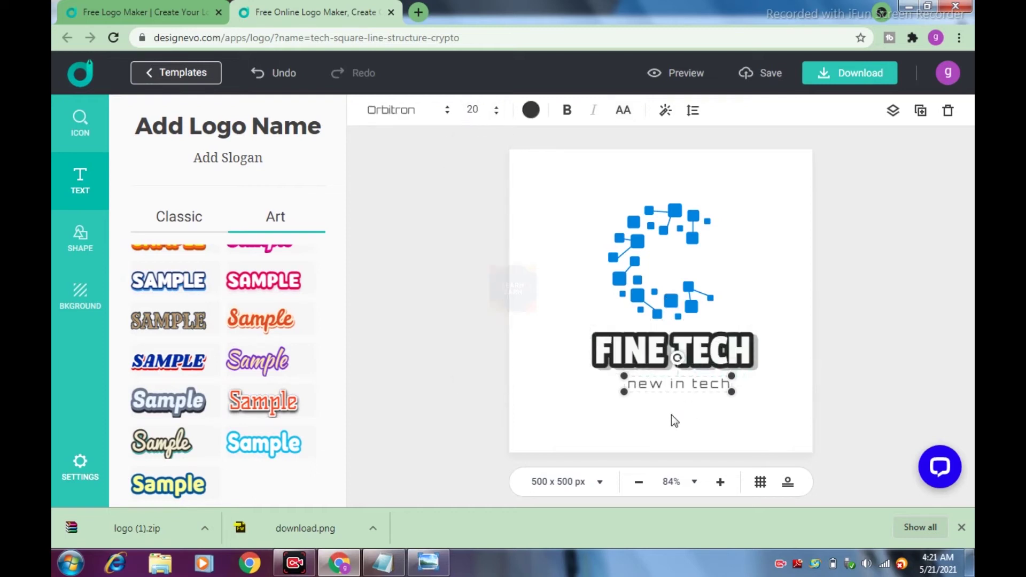
- Color the "new in tech" slogan the same blue as the icon and make it bold
{"action": "left_click", "coordinate": [490, 308]}
{"action": "left_click", "coordinate": [517, 178]}
{"action": "left_click", "coordinate": [565, 110]}
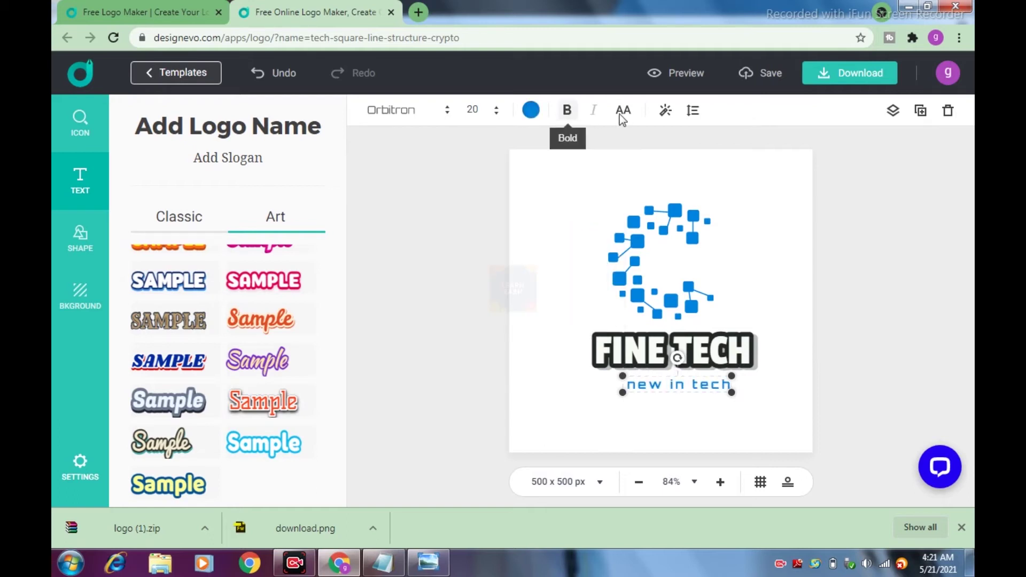
- Set the slogan's opacity to 84, and try the shadow/glow effect on it before turning that effect off
{"action": "left_click", "coordinate": [665, 111]}
{"action": "left_click", "coordinate": [681, 155]}
{"action": "left_click_drag", "start_coordinate": [678, 156], "coordinate": [711, 156]}
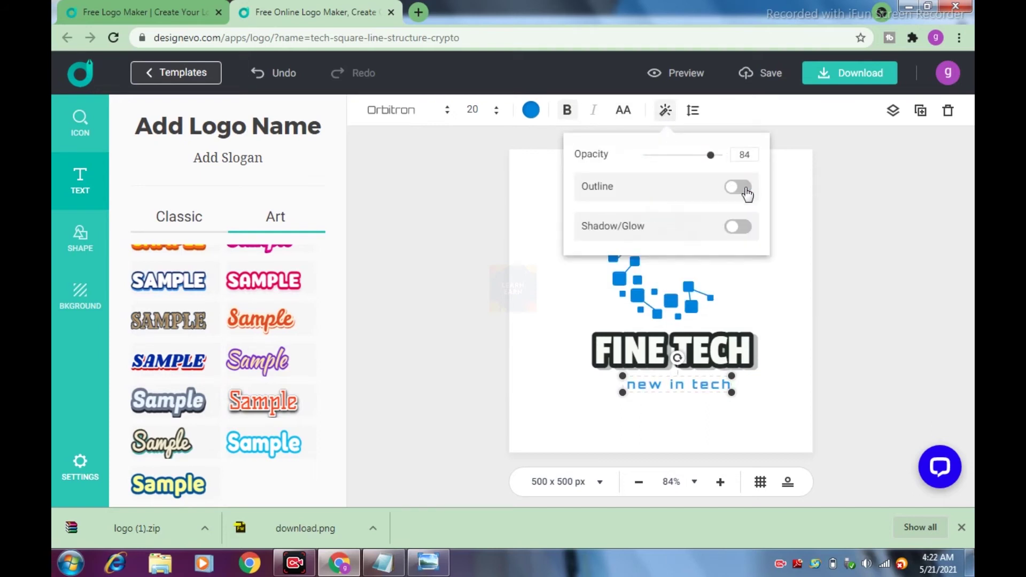
{"action": "left_click", "coordinate": [736, 228]}
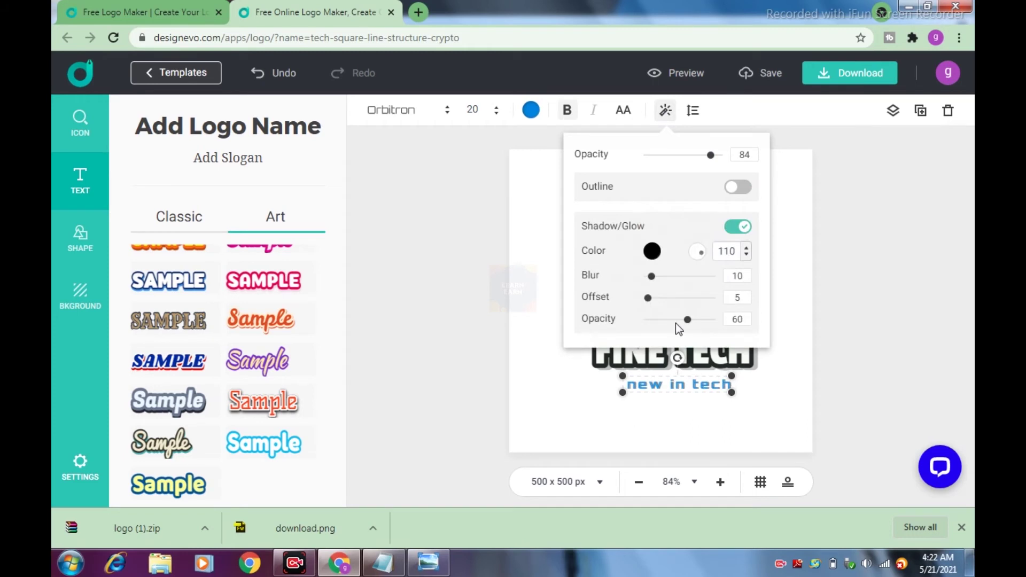
{"action": "left_click", "coordinate": [743, 227]}
- Preview the logo on the business card, letterhead and other mockups, and return to the editor
{"action": "left_click", "coordinate": [675, 79]}
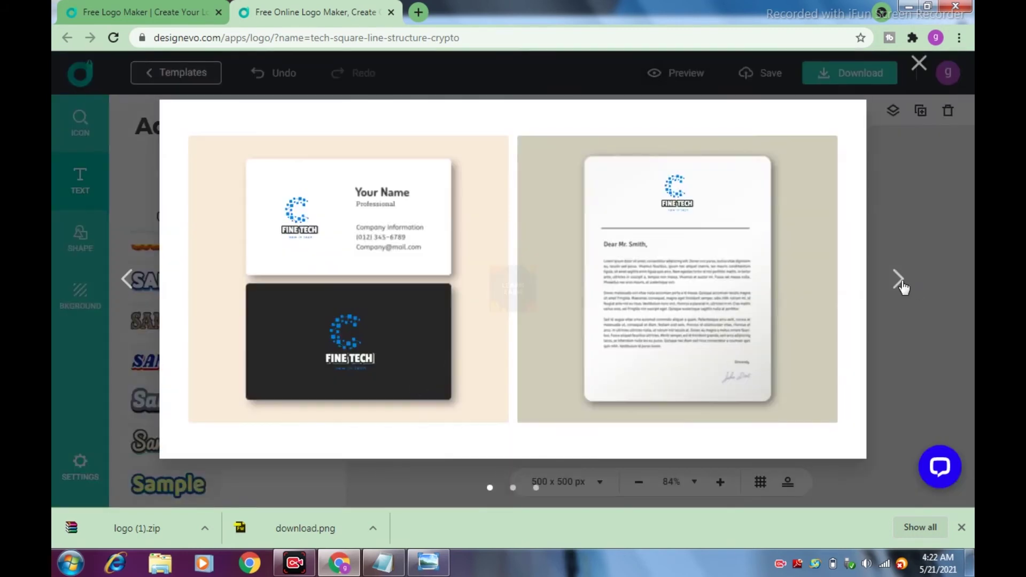
{"action": "left_click", "coordinate": [902, 286]}
{"action": "left_click", "coordinate": [902, 287]}
{"action": "left_click", "coordinate": [902, 287]}
{"action": "left_click", "coordinate": [902, 286]}
{"action": "left_click", "coordinate": [901, 286]}
{"action": "key", "text": "Escape"}
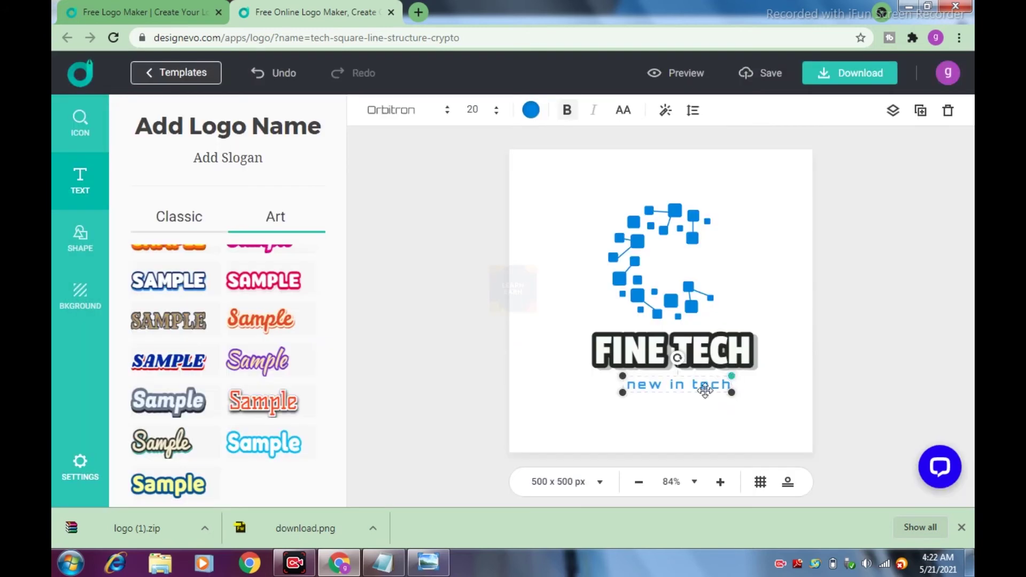
- Nudge the slogan and the FINE TECH text down to leave more space beneath the letter C icon
{"action": "left_click", "coordinate": [708, 431]}
{"action": "left_click_drag", "start_coordinate": [688, 379], "coordinate": [690, 383]}
{"action": "left_click", "coordinate": [690, 383]}
{"action": "key", "text": "Down"}
{"action": "key", "text": "Down"}
{"action": "key", "text": "Down"}
{"action": "key", "text": "Down"}
{"action": "key", "text": "Down"}
{"action": "key", "text": "Down"}
{"action": "key", "text": "Down"}
{"action": "key", "text": "Down"}
{"action": "key", "text": "Down"}
{"action": "key", "text": "Down"}
{"action": "key", "text": "Down"}
{"action": "key", "text": "Down"}
{"action": "key", "text": "Down"}
{"action": "key", "text": "Down"}
{"action": "key", "text": "Down"}
{"action": "key", "text": "Down"}
{"action": "key", "text": "Down"}
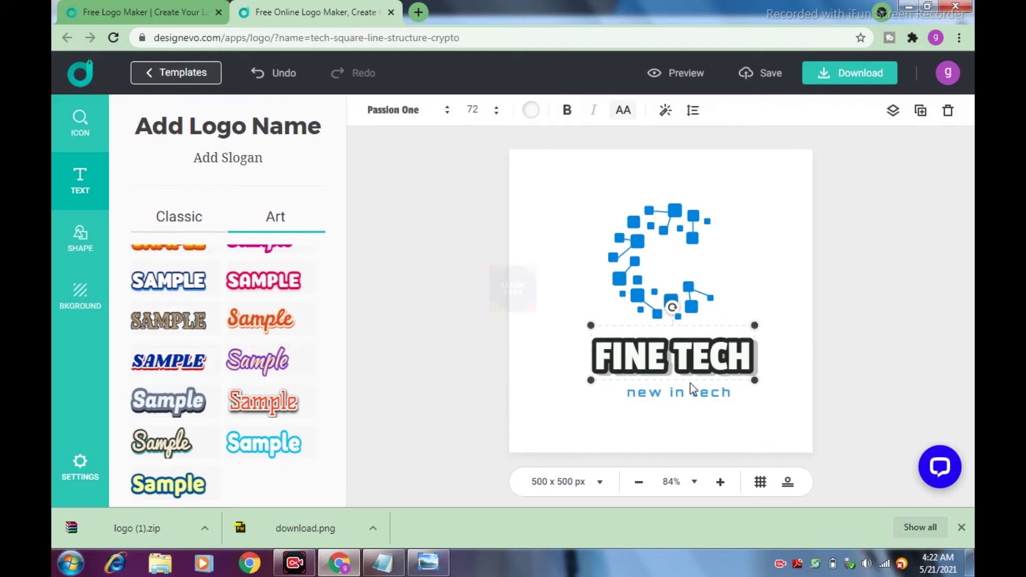
{"action": "key", "text": "Down"}
{"action": "key", "text": "Down"}
{"action": "key", "text": "Down"}
{"action": "key", "text": "Down"}
{"action": "key", "text": "Down"}
- Switch the "new in tech" slogan to all uppercase and deselect it
{"action": "left_click", "coordinate": [690, 393]}
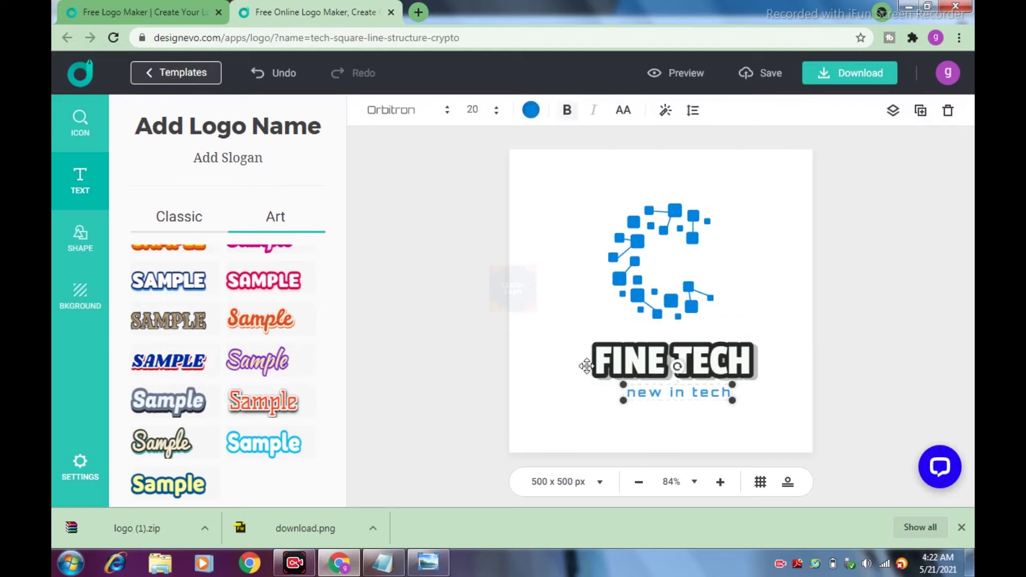
{"action": "left_click", "coordinate": [622, 112]}
{"action": "left_click", "coordinate": [680, 428]}
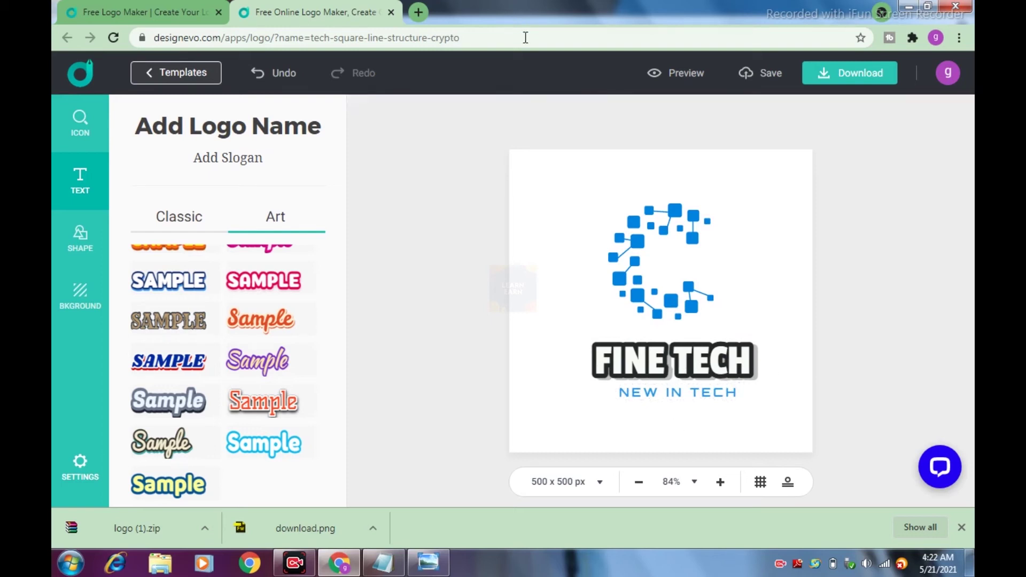
- Download the low-resolution free version of the logo and show the downloaded logo (2).zip in its folder
{"action": "left_click", "coordinate": [833, 78]}
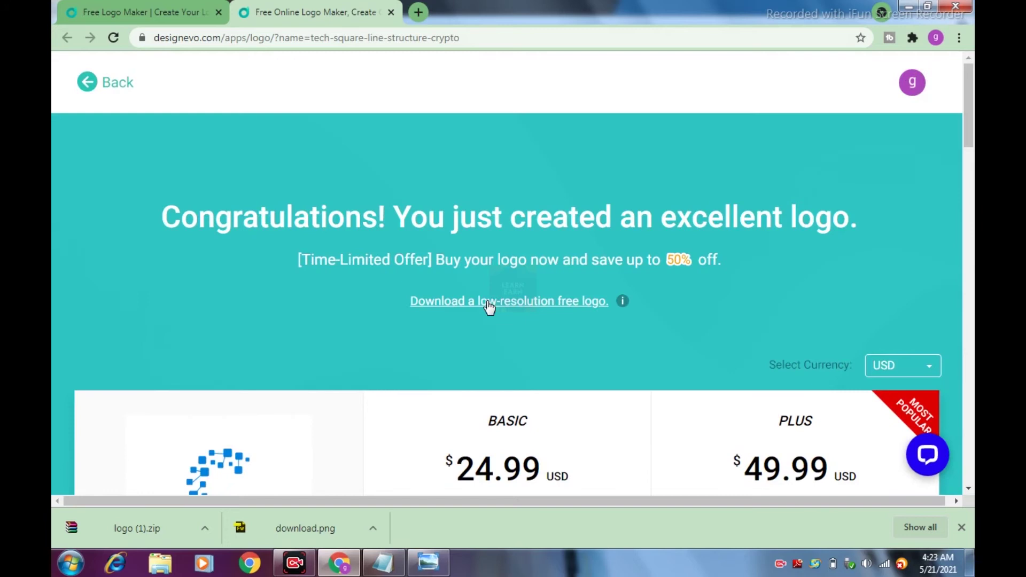
{"action": "left_click", "coordinate": [505, 299]}
{"action": "left_click", "coordinate": [486, 430]}
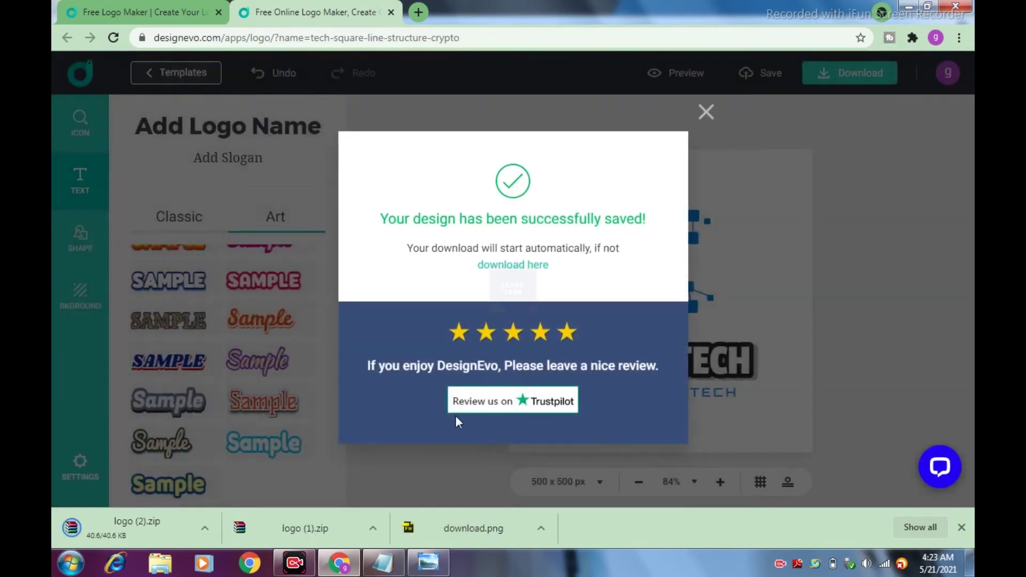
{"action": "left_click", "coordinate": [706, 115]}
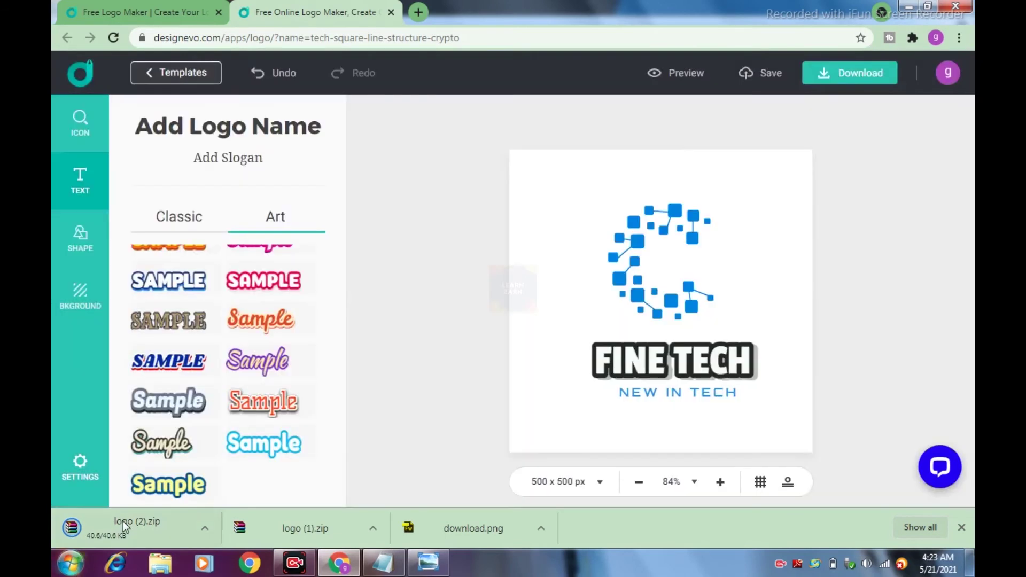
{"action": "left_click", "coordinate": [204, 528]}
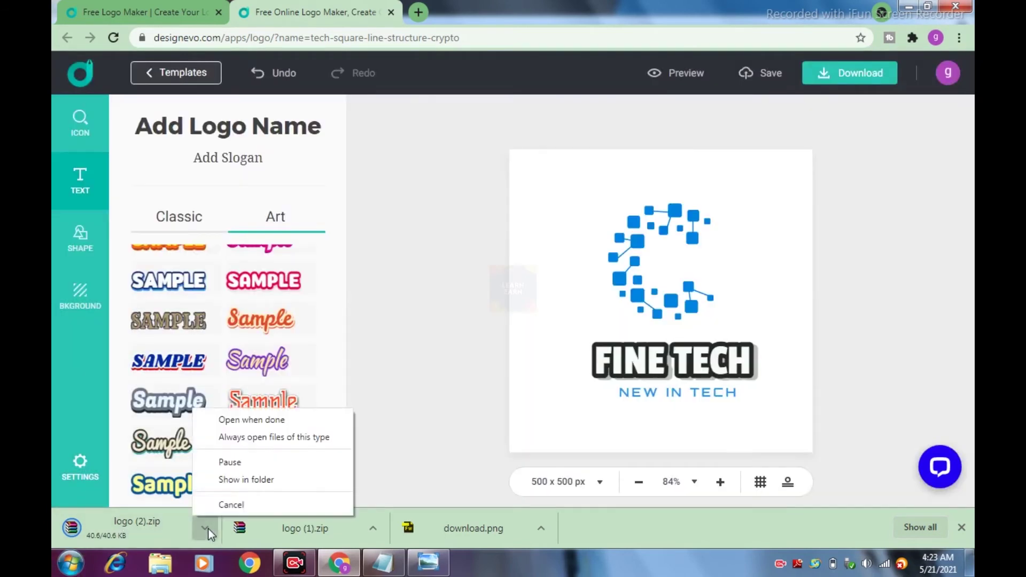
{"action": "left_click", "coordinate": [229, 480]}
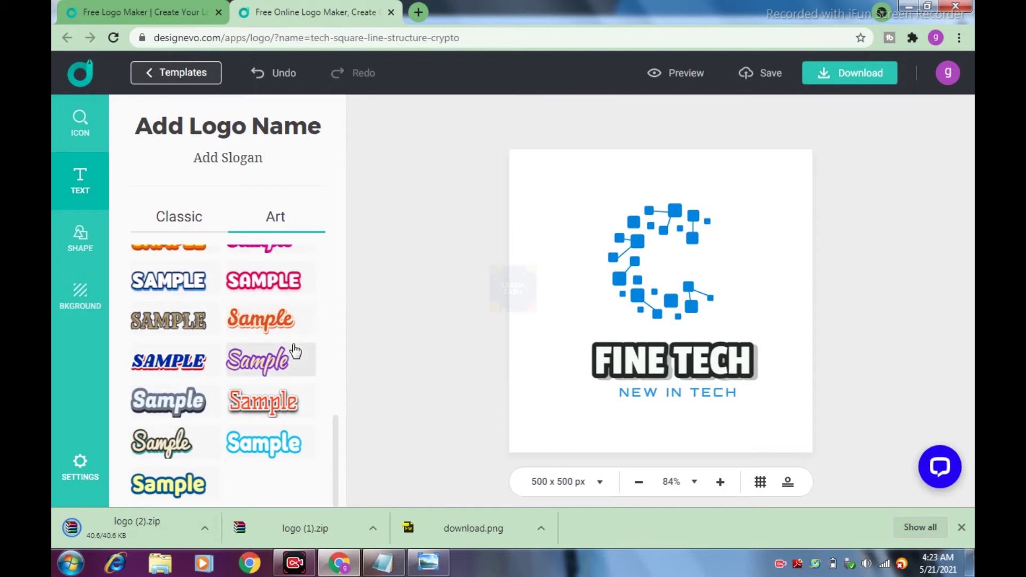
- Locate the downloaded logo (2).zip in the Downloads folder and extract it to its own logo (2) folder
{"action": "left_click", "coordinate": [211, 532]}
{"action": "left_click", "coordinate": [232, 483]}
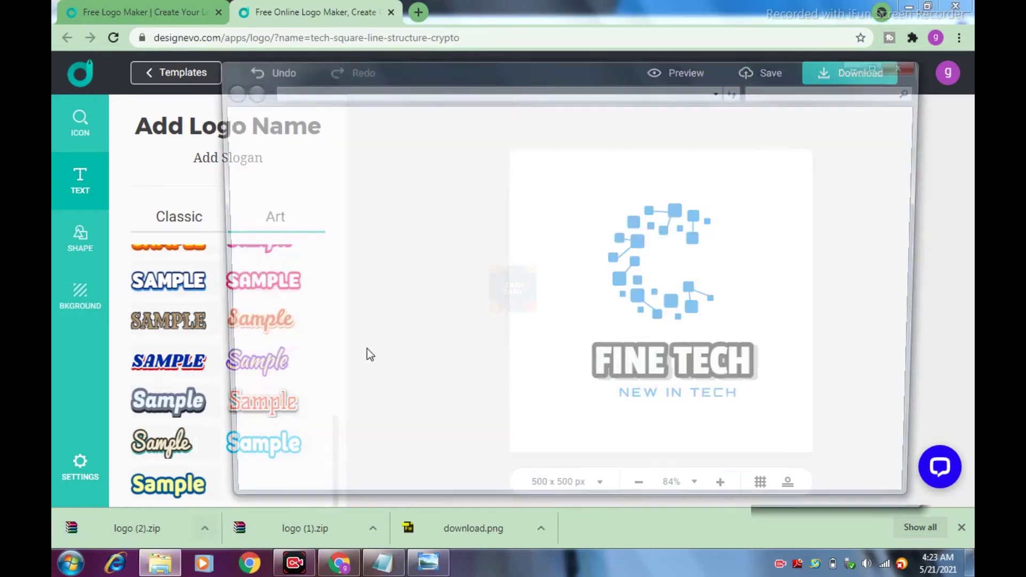
{"action": "right_click", "coordinate": [409, 293]}
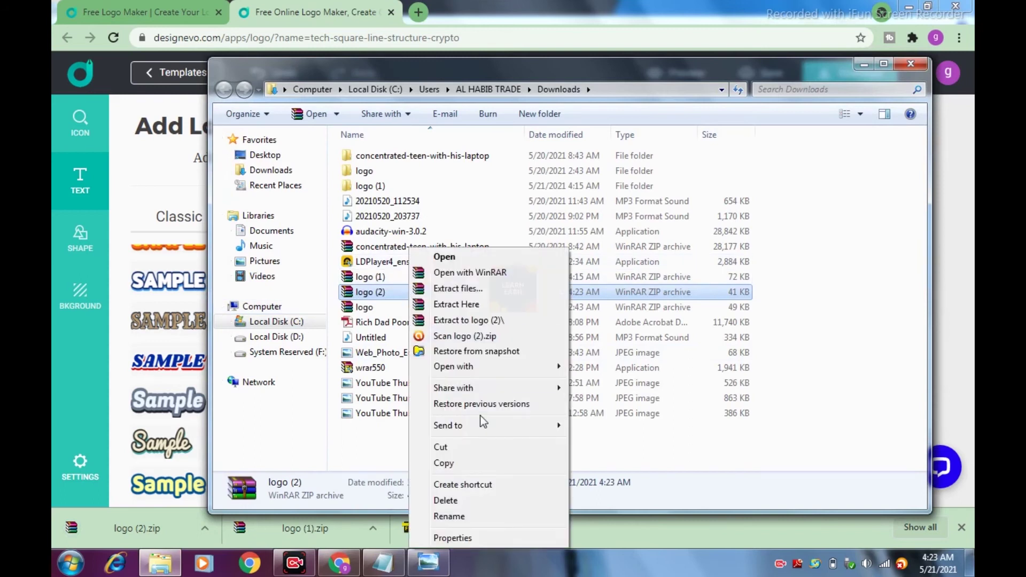
{"action": "left_click", "coordinate": [456, 321]}
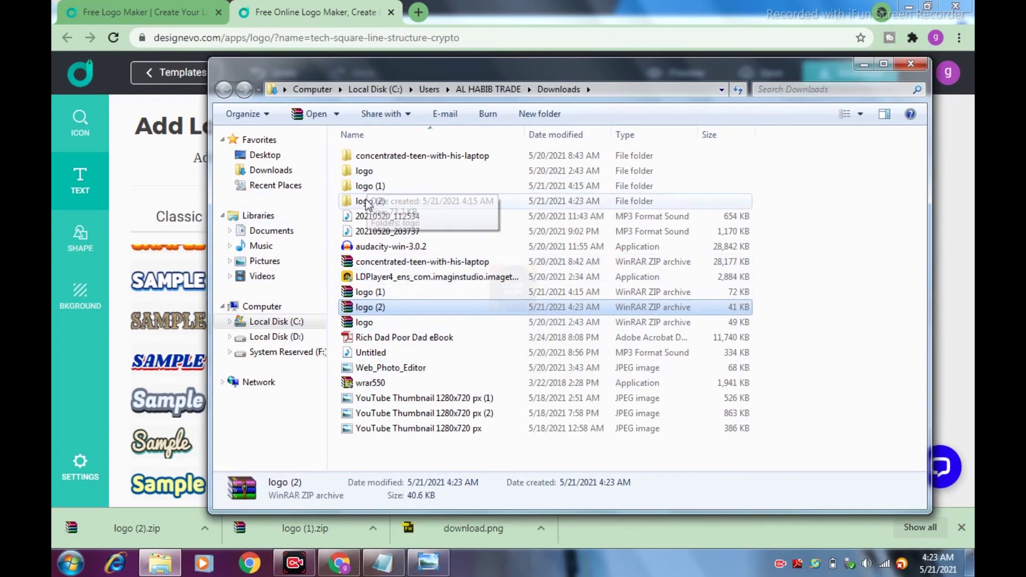
- View the extracted FINE TECH logo image from the logo (2) folder, and close the viewer and folder windows
{"action": "double_click", "coordinate": [364, 201]}
{"action": "double_click", "coordinate": [356, 155]}
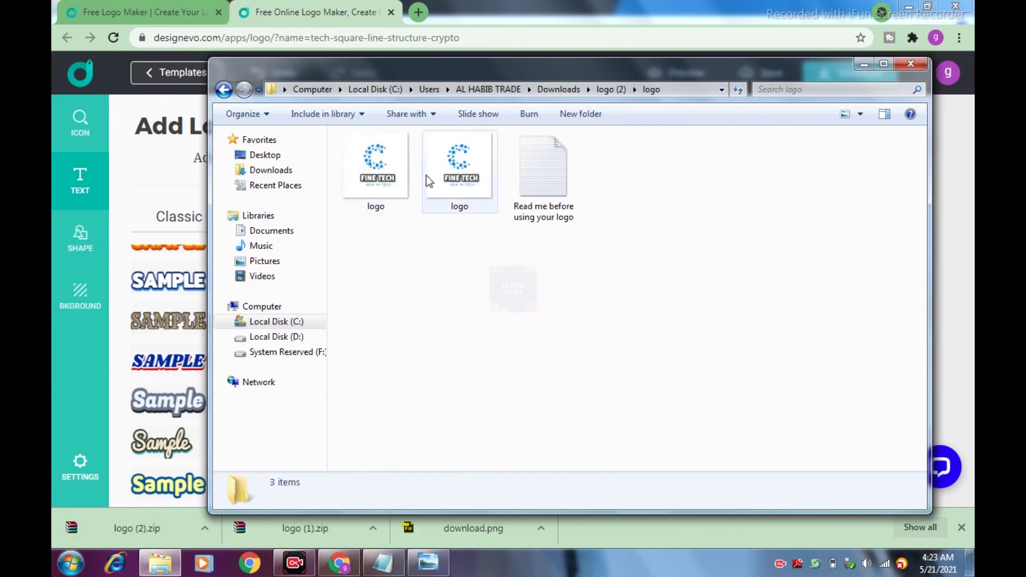
{"action": "double_click", "coordinate": [383, 176]}
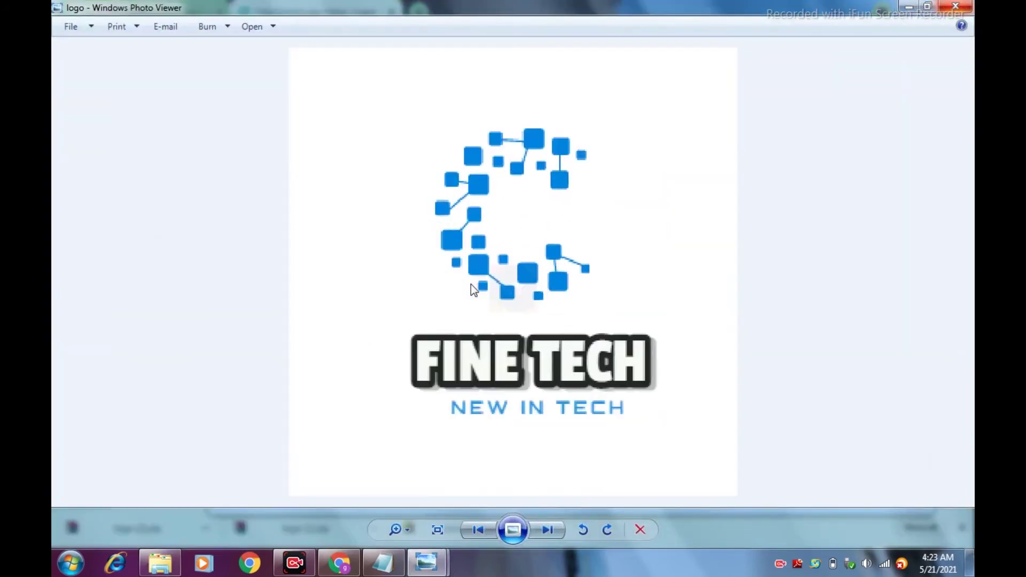
{"action": "left_click", "coordinate": [962, 6]}
{"action": "left_click", "coordinate": [919, 60]}
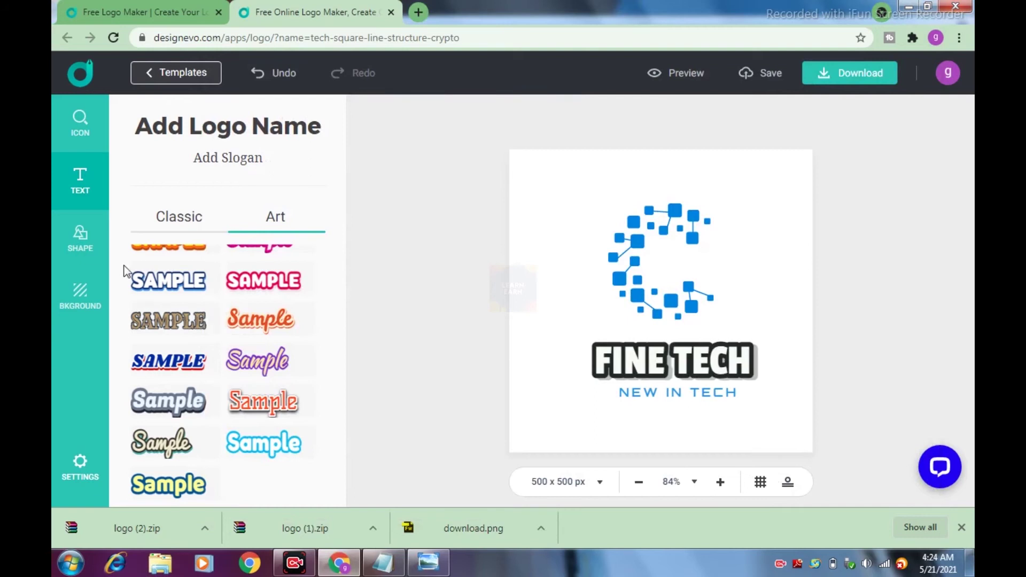
- Leave the current design without saving, check the Notepad list of logo names, and show the Fashion & Beauty templates
{"action": "left_click", "coordinate": [167, 75]}
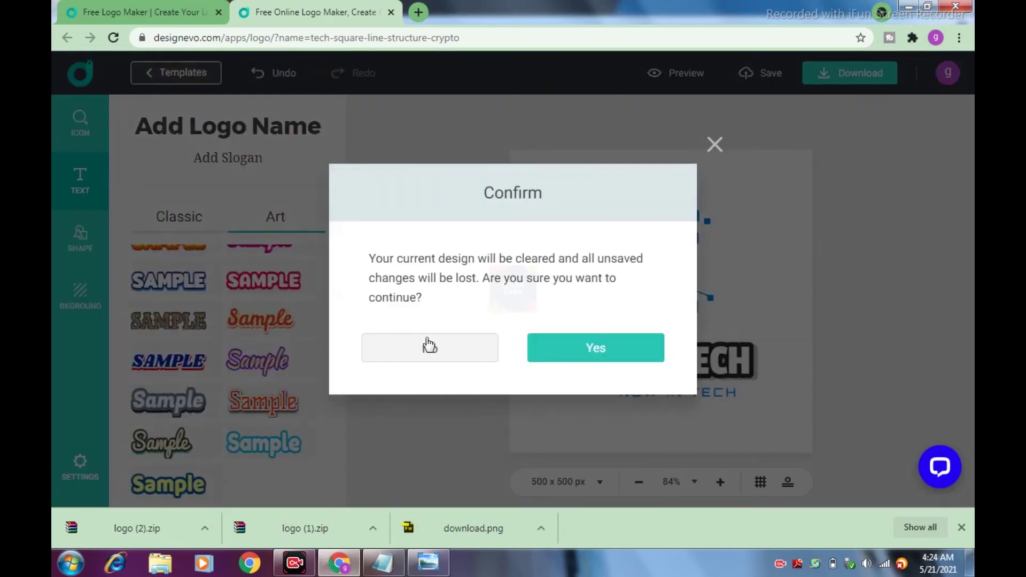
{"action": "left_click", "coordinate": [541, 353]}
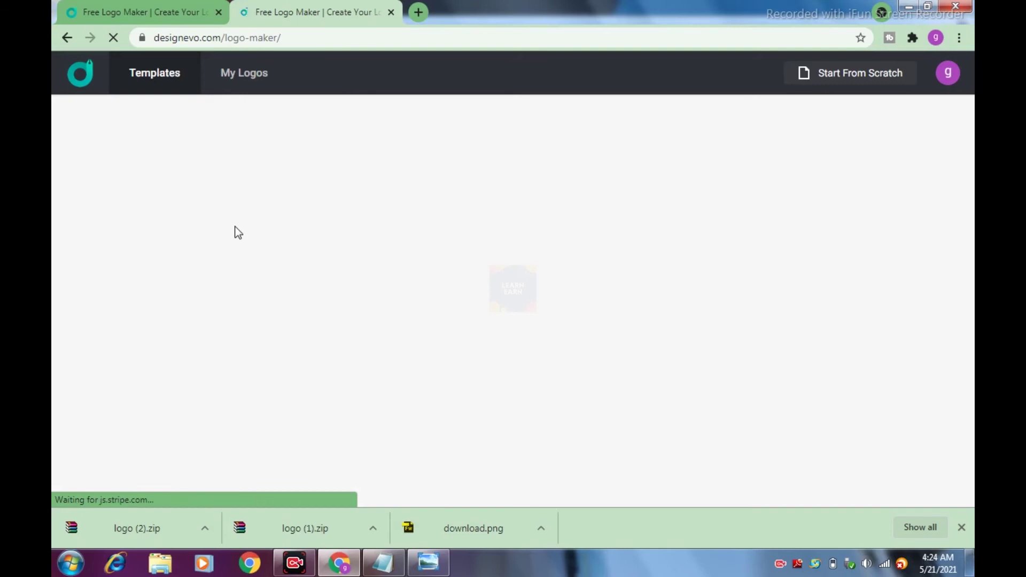
{"action": "left_click", "coordinate": [383, 563]}
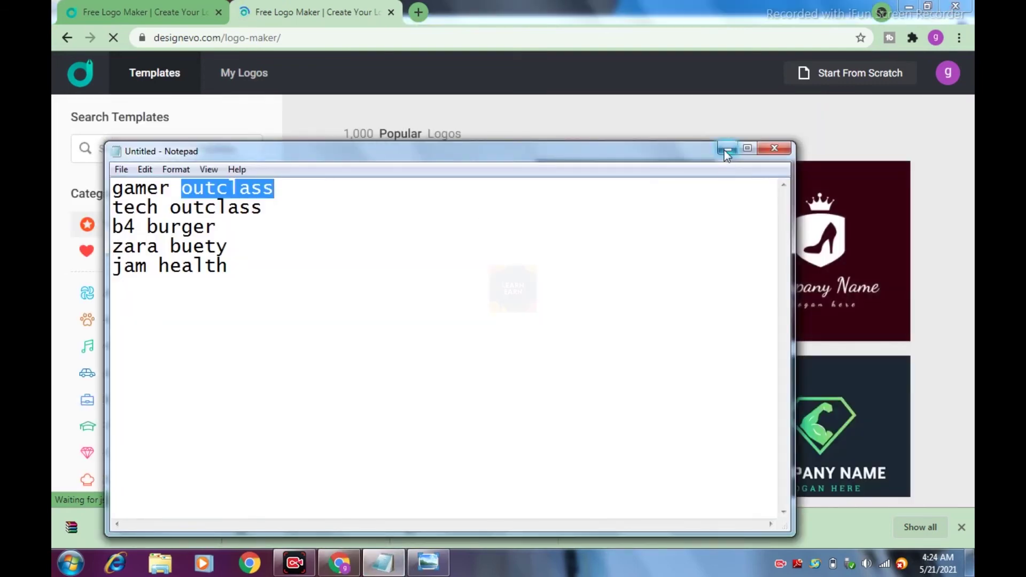
{"action": "left_click", "coordinate": [728, 148]}
{"action": "scroll", "coordinate": [405, 351], "scroll_direction": "down", "scroll_amount": 5}
{"action": "scroll", "coordinate": [541, 353], "scroll_direction": "up", "scroll_amount": 5}
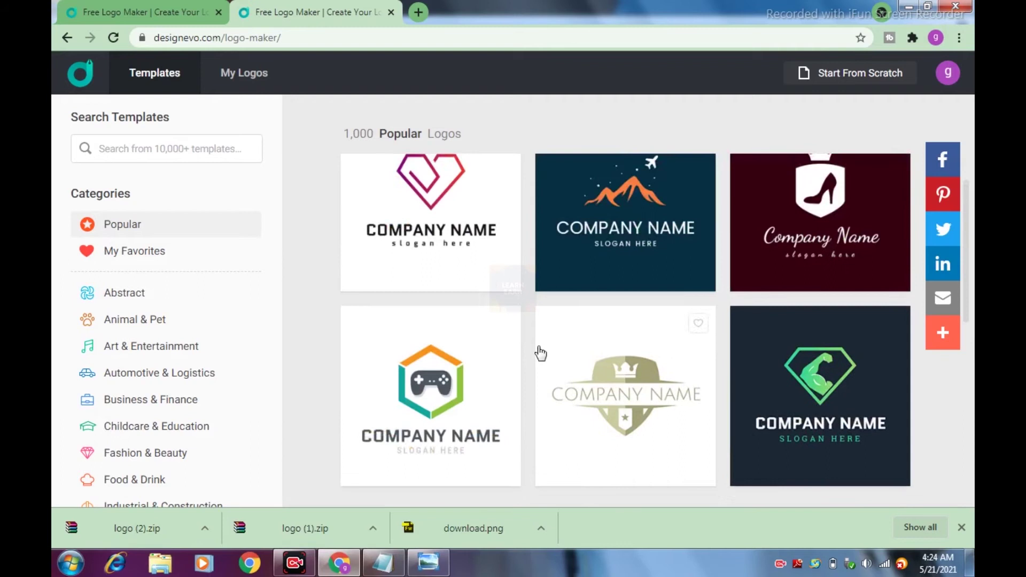
{"action": "scroll", "coordinate": [146, 353], "scroll_direction": "down", "scroll_amount": 2}
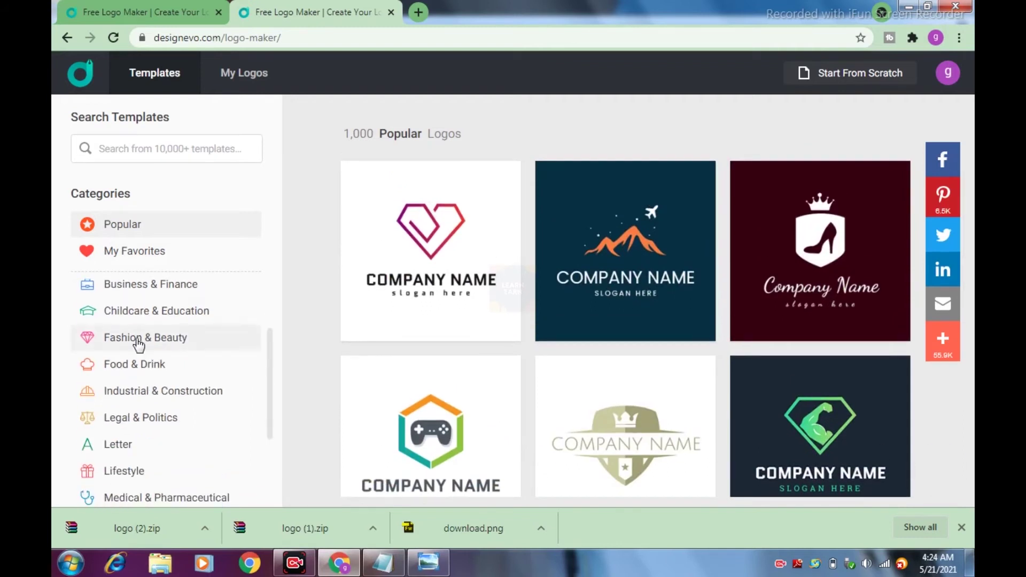
{"action": "left_click", "coordinate": [138, 342]}
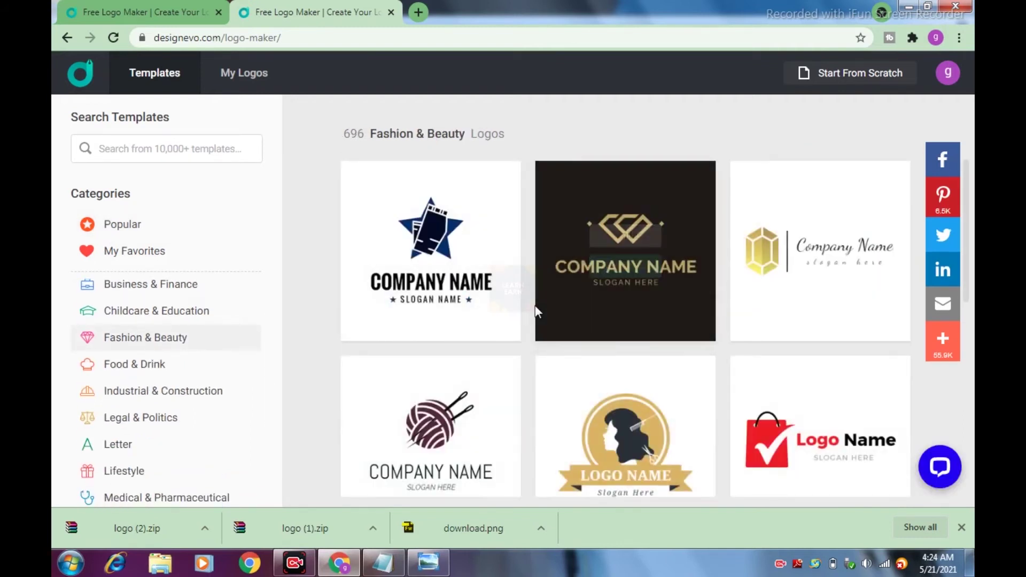
- Browse the Fashion & Beauty templates and customize the gold round badge with the long-haired woman, comb and ribbon banner
{"action": "scroll", "coordinate": [535, 306], "scroll_direction": "down", "scroll_amount": 5}
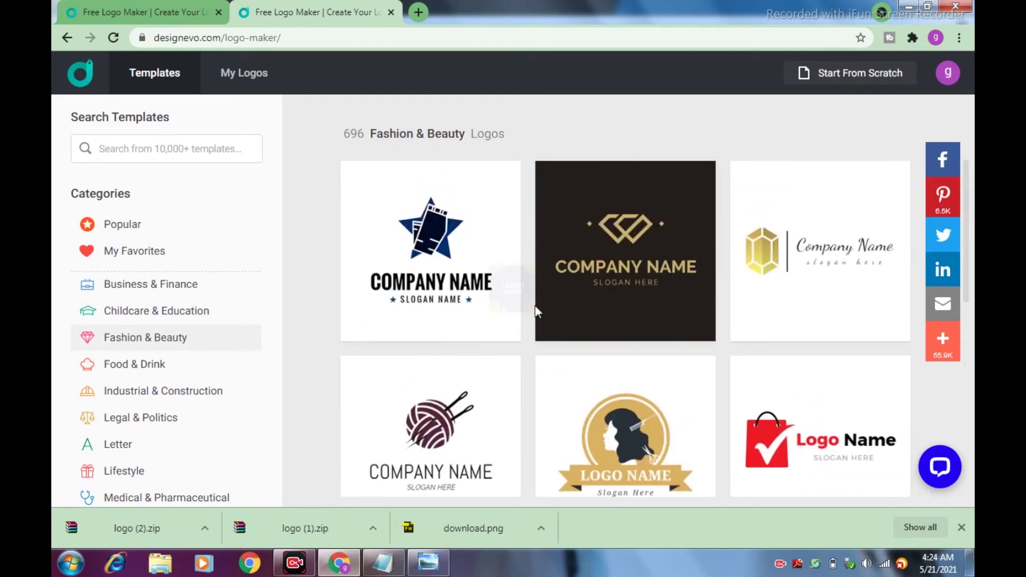
{"action": "scroll", "coordinate": [534, 306], "scroll_direction": "down", "scroll_amount": 3}
{"action": "scroll", "coordinate": [556, 336], "scroll_direction": "down", "scroll_amount": 3}
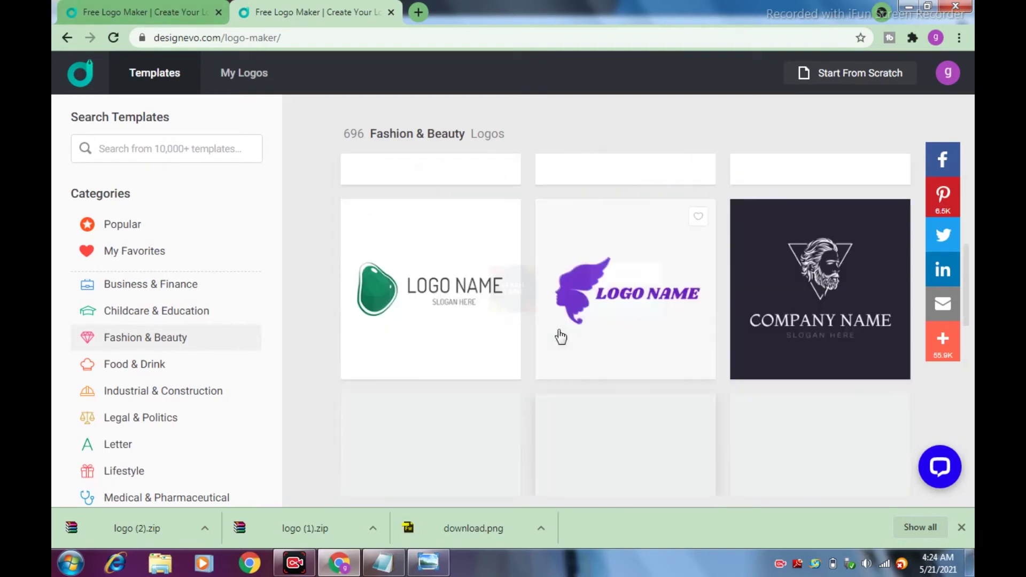
{"action": "scroll", "coordinate": [559, 336], "scroll_direction": "down", "scroll_amount": 5}
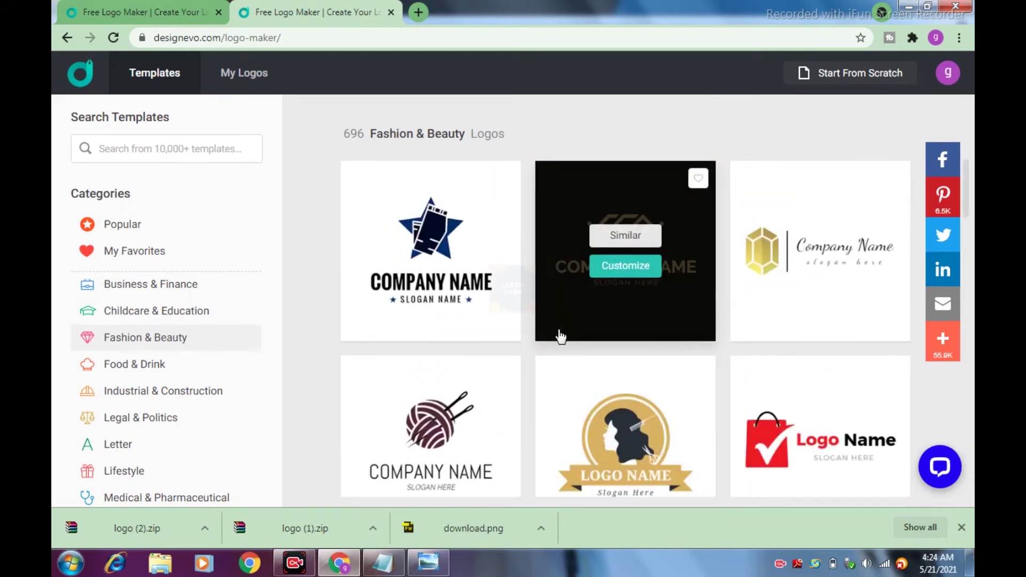
{"action": "scroll", "coordinate": [561, 336], "scroll_direction": "down", "scroll_amount": 5}
{"action": "scroll", "coordinate": [561, 337], "scroll_direction": "down", "scroll_amount": 5}
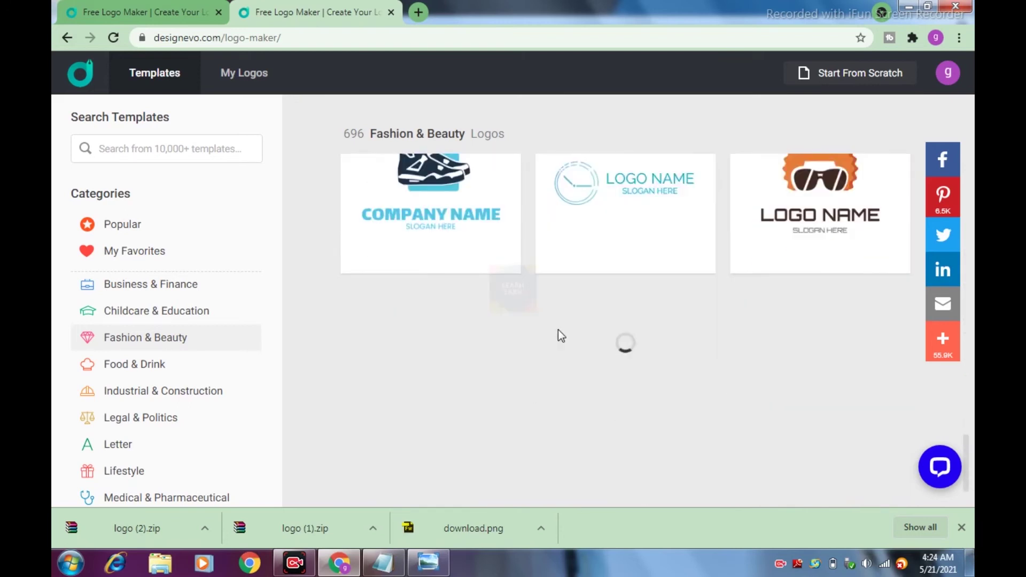
{"action": "scroll", "coordinate": [561, 337], "scroll_direction": "down", "scroll_amount": 3}
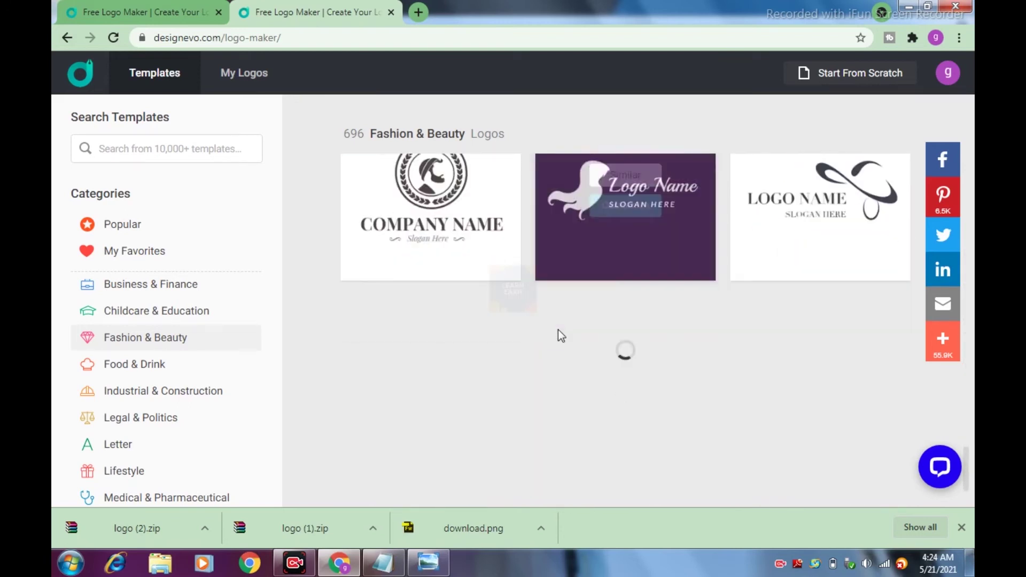
{"action": "scroll", "coordinate": [561, 336], "scroll_direction": "down", "scroll_amount": 3}
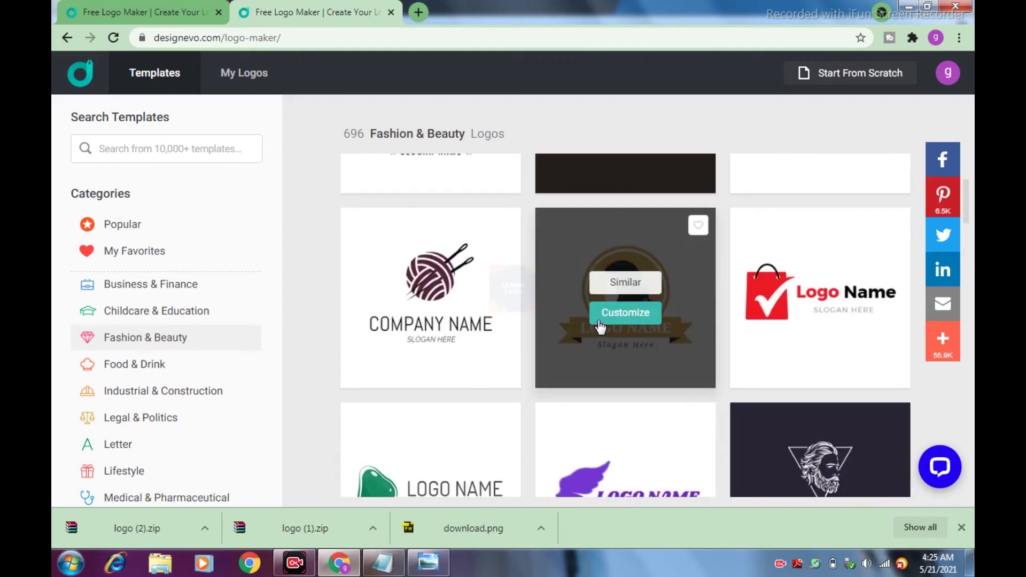
{"action": "left_click", "coordinate": [601, 326]}
{"action": "left_click", "coordinate": [377, 15]}
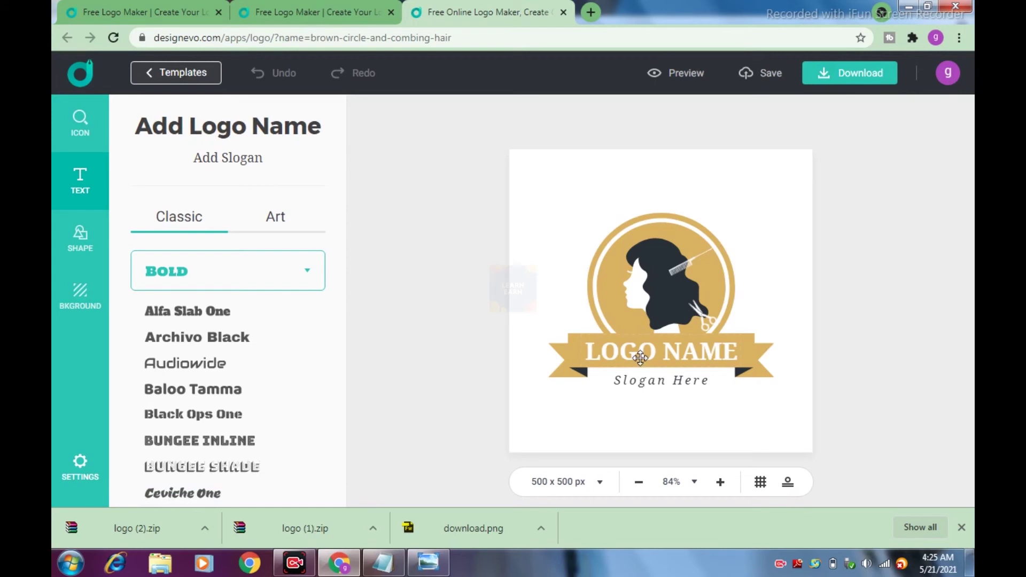
- Copy "zara buety" from the Notepad list and replace the LOGO NAME text on the ribbon with it
{"action": "left_click", "coordinate": [640, 357]}
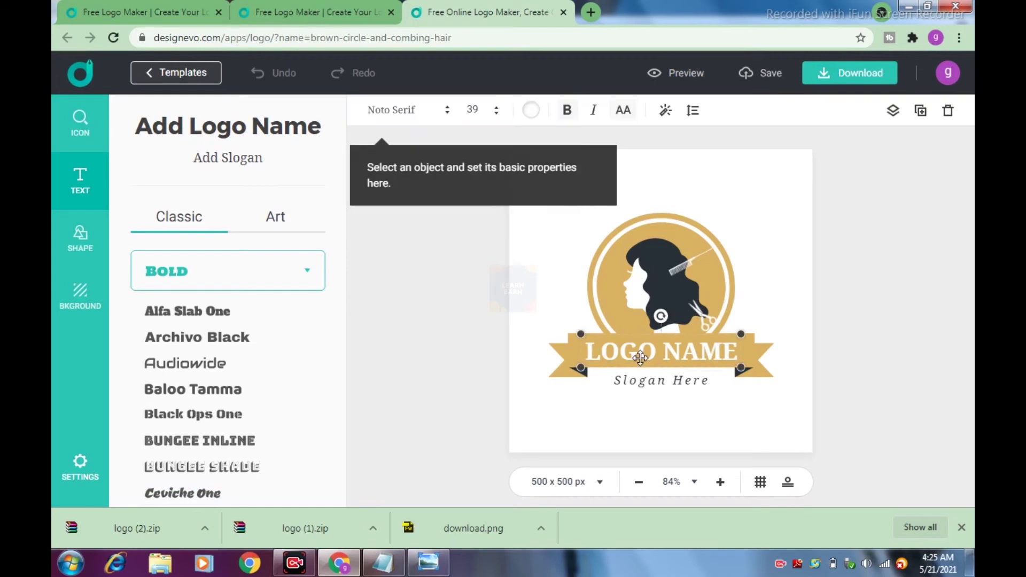
{"action": "left_click", "coordinate": [381, 564]}
{"action": "left_click_drag", "start_coordinate": [230, 246], "coordinate": [105, 247]}
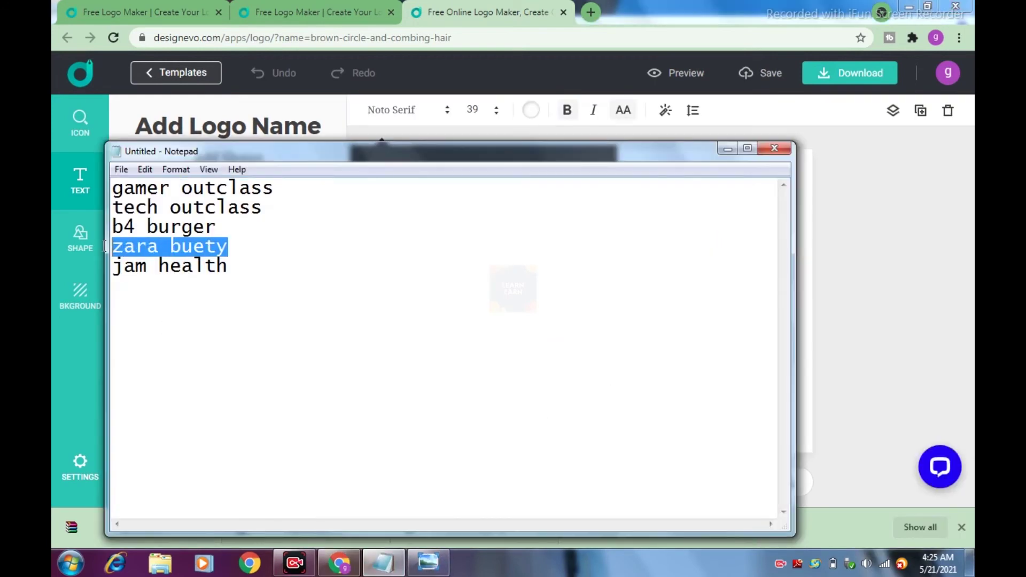
{"action": "left_click", "coordinate": [339, 564]}
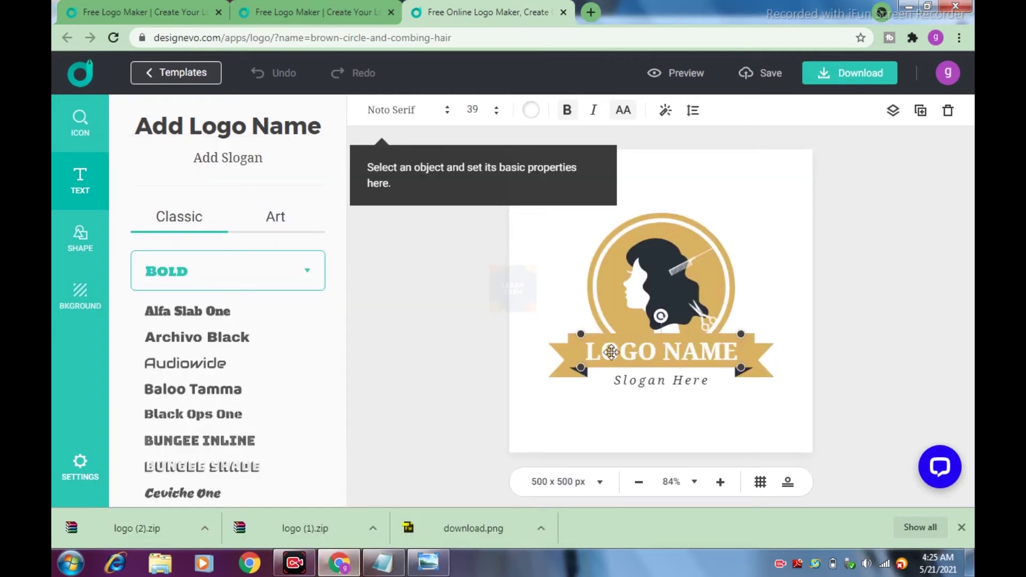
{"action": "left_click", "coordinate": [589, 351]}
{"action": "left_click_drag", "start_coordinate": [590, 351], "coordinate": [744, 354]}
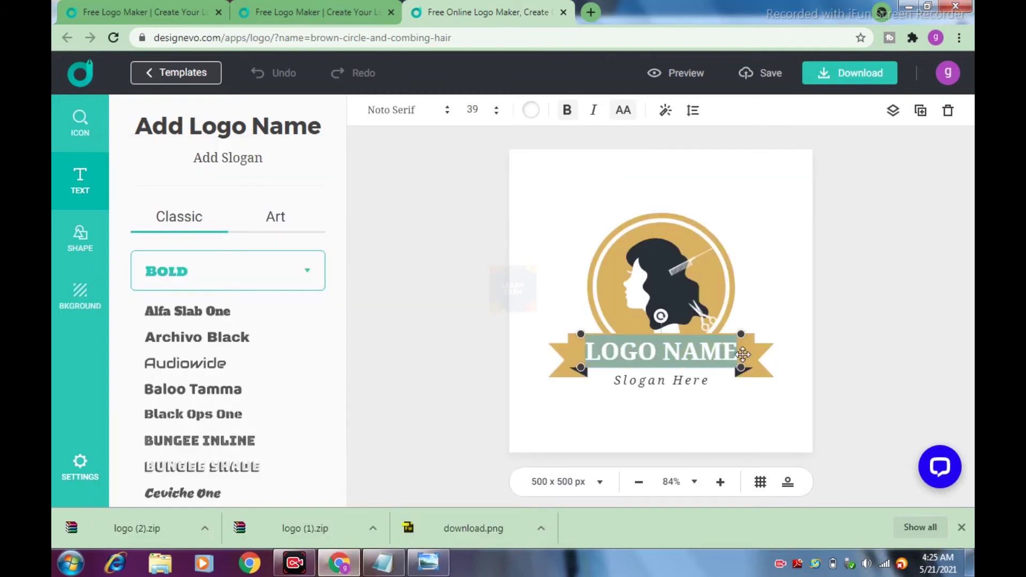
{"action": "type", "text": "ZARA BUETY"}
- Replace the slogan beneath the ribbon with "best in town" and deselect it
{"action": "left_click", "coordinate": [620, 381]}
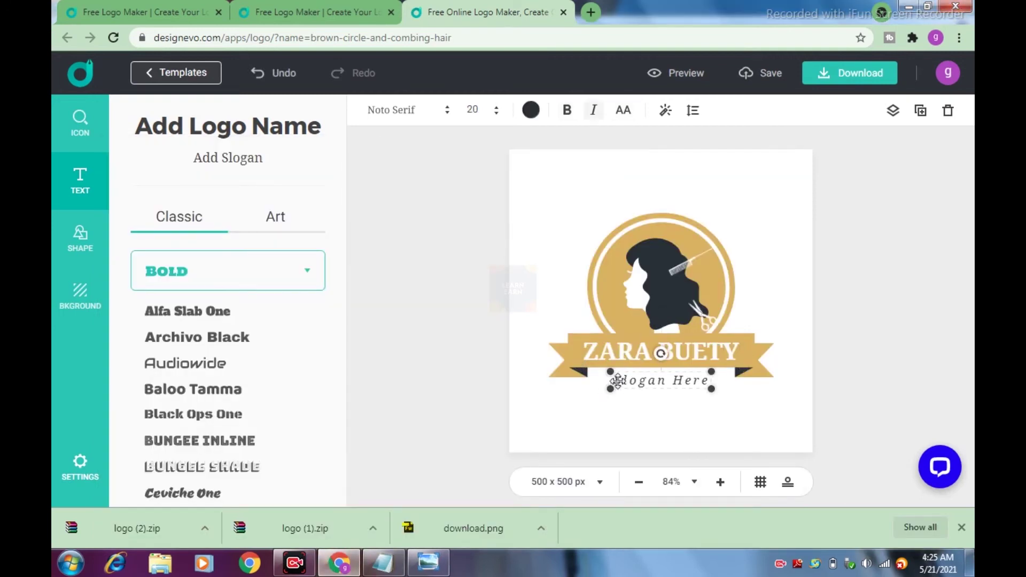
{"action": "left_click_drag", "start_coordinate": [617, 381], "coordinate": [713, 380]}
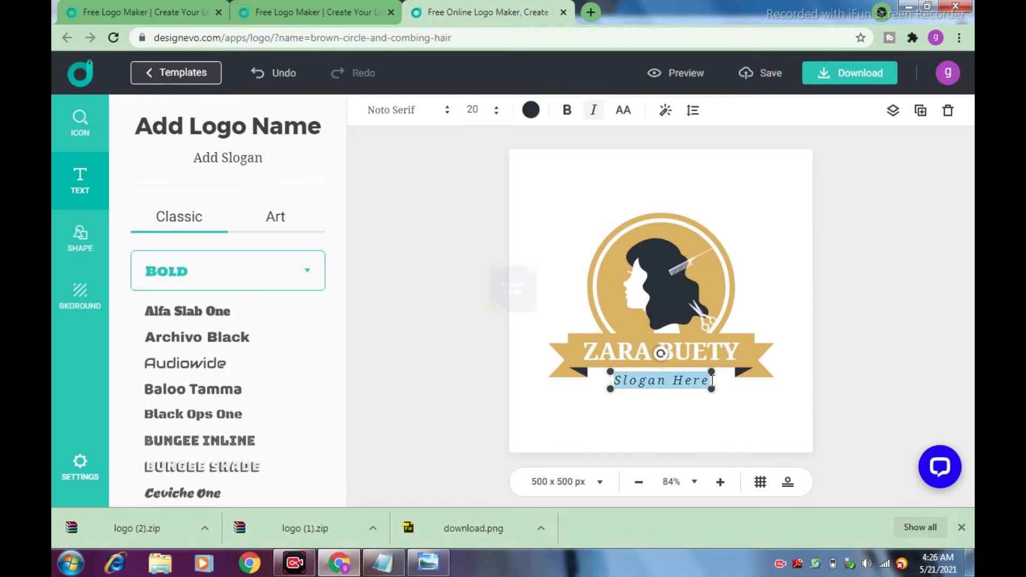
{"action": "type", "text": "best in town"}
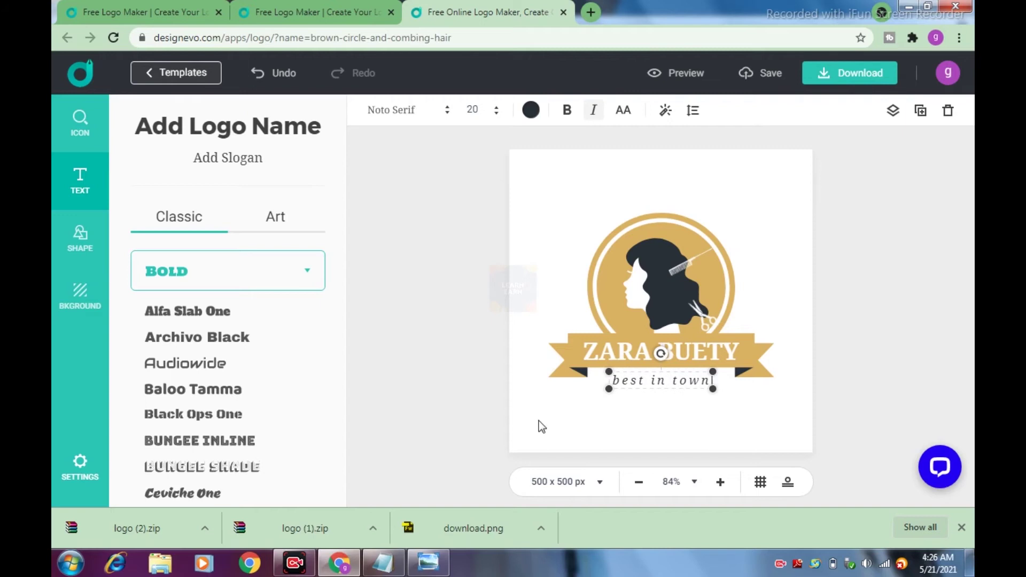
{"action": "left_click", "coordinate": [538, 421]}
- Apply the white art text style with a pink outline to the ZARA BUETY name
{"action": "left_click", "coordinate": [661, 351]}
{"action": "left_click", "coordinate": [275, 217]}
{"action": "scroll", "coordinate": [280, 374], "scroll_direction": "down", "scroll_amount": 10}
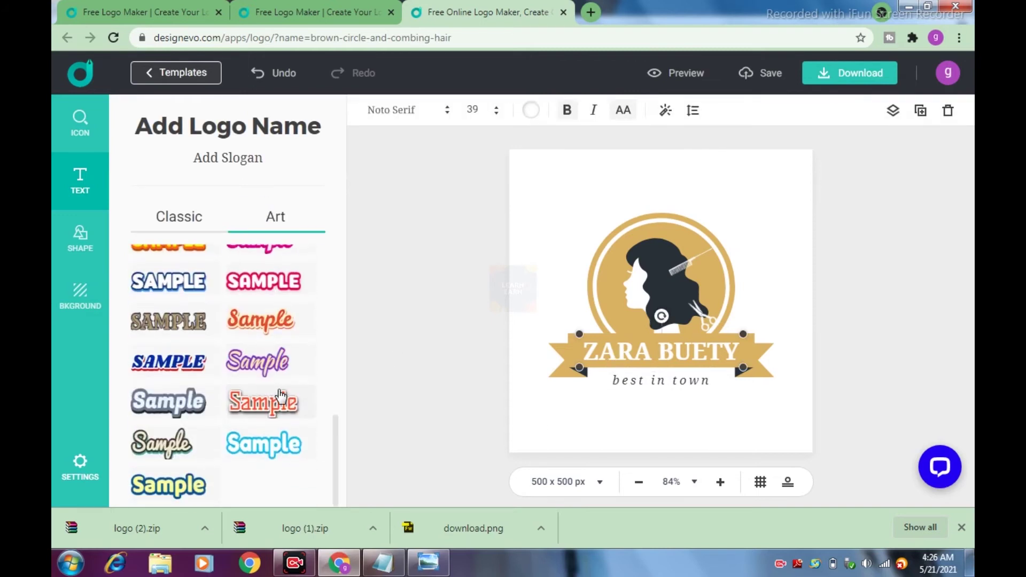
{"action": "left_click", "coordinate": [283, 289]}
{"action": "scroll", "coordinate": [330, 359], "scroll_direction": "up", "scroll_amount": 2}
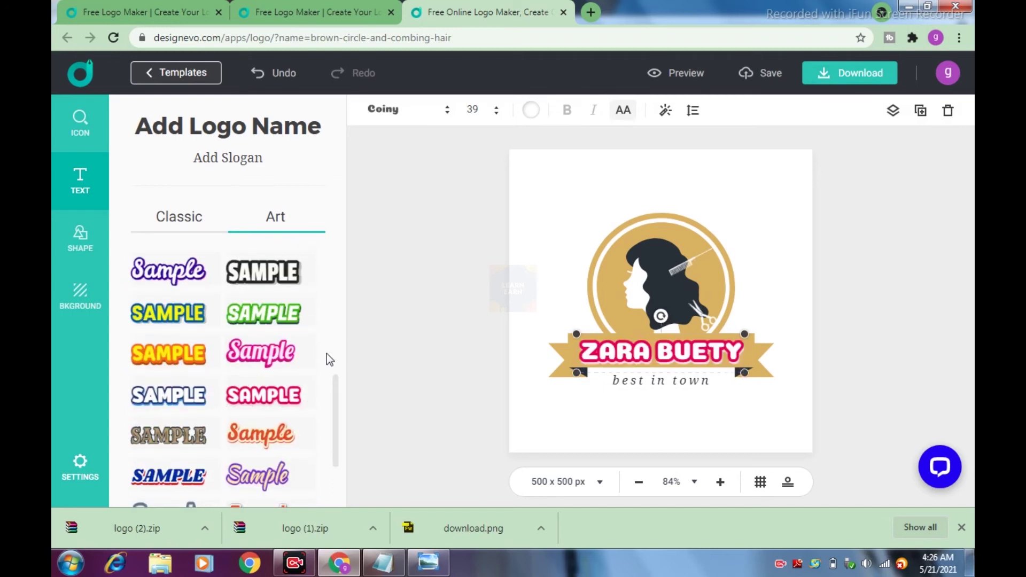
{"action": "scroll", "coordinate": [294, 369], "scroll_direction": "up", "scroll_amount": 5}
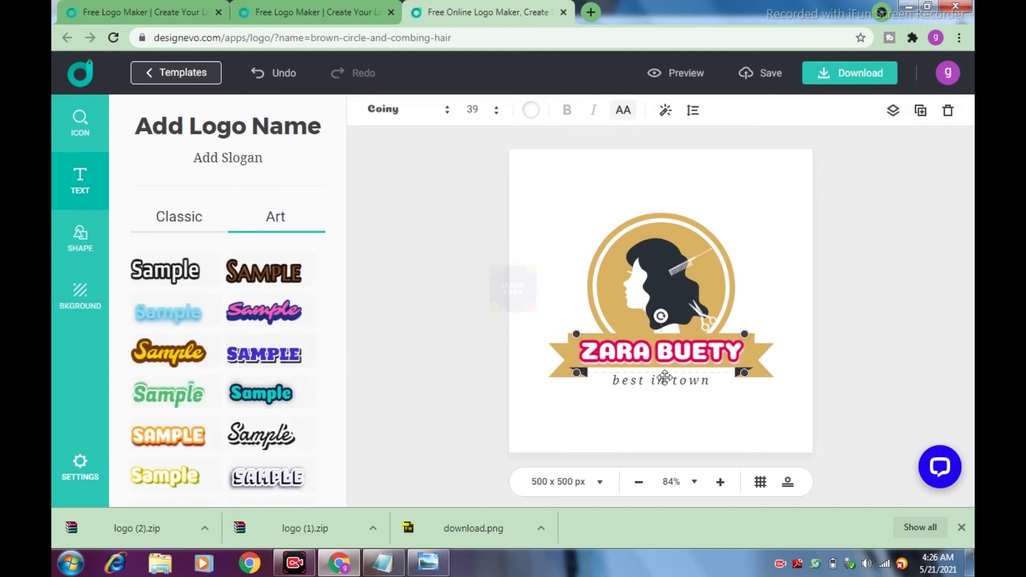
- Switch the "best in town" slogan to all uppercase and remove its italic style
{"action": "left_click", "coordinate": [639, 381]}
{"action": "left_click", "coordinate": [621, 112]}
{"action": "left_click", "coordinate": [593, 110]}
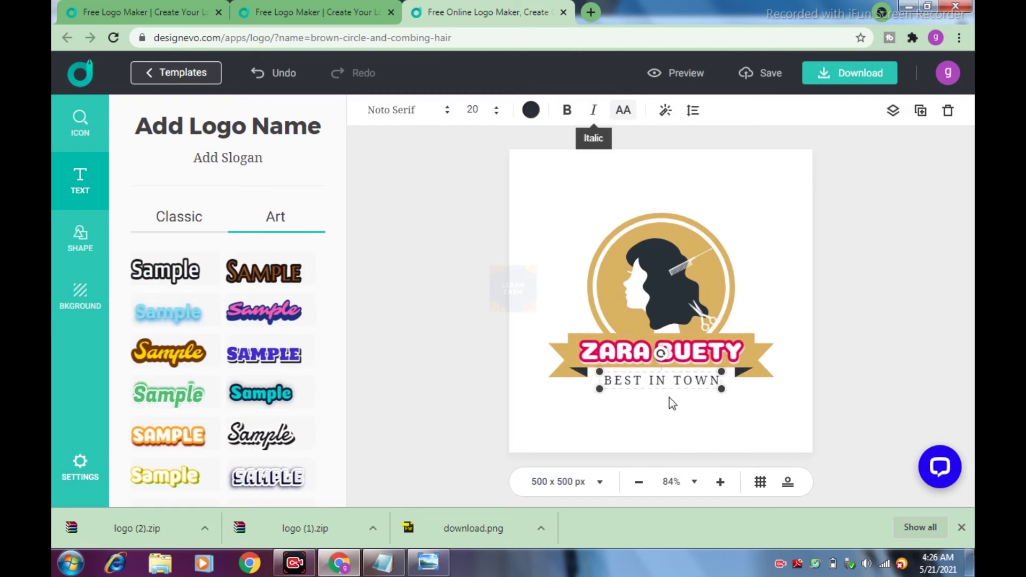
- Deselect the slogan and make the logo background transparent
{"action": "left_click", "coordinate": [553, 306]}
{"action": "left_click", "coordinate": [80, 296]}
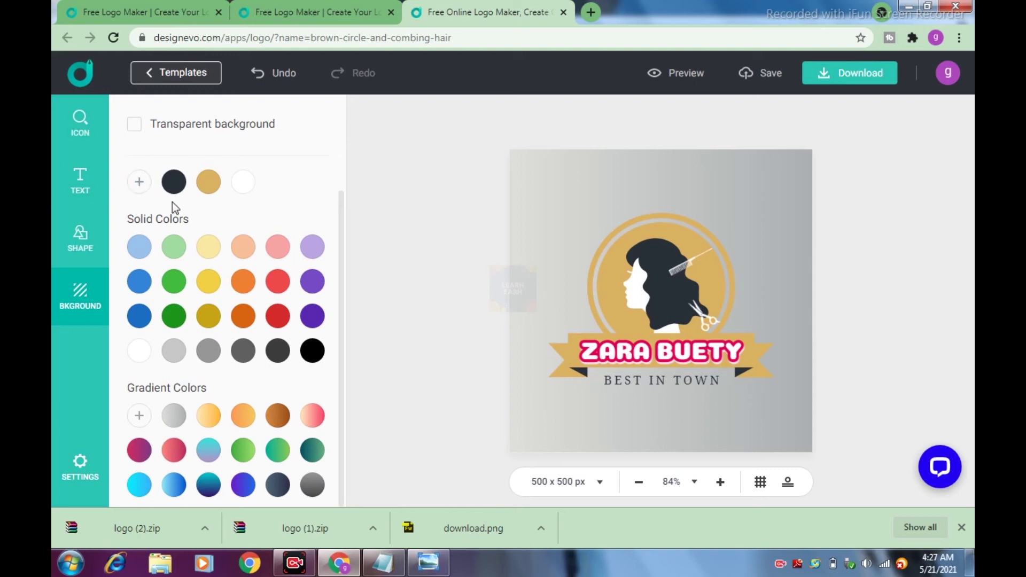
{"action": "left_click", "coordinate": [135, 125]}
- Try a dark double-ring circular badge, enlarged and positioned around the woman icon
{"action": "left_click", "coordinate": [81, 251]}
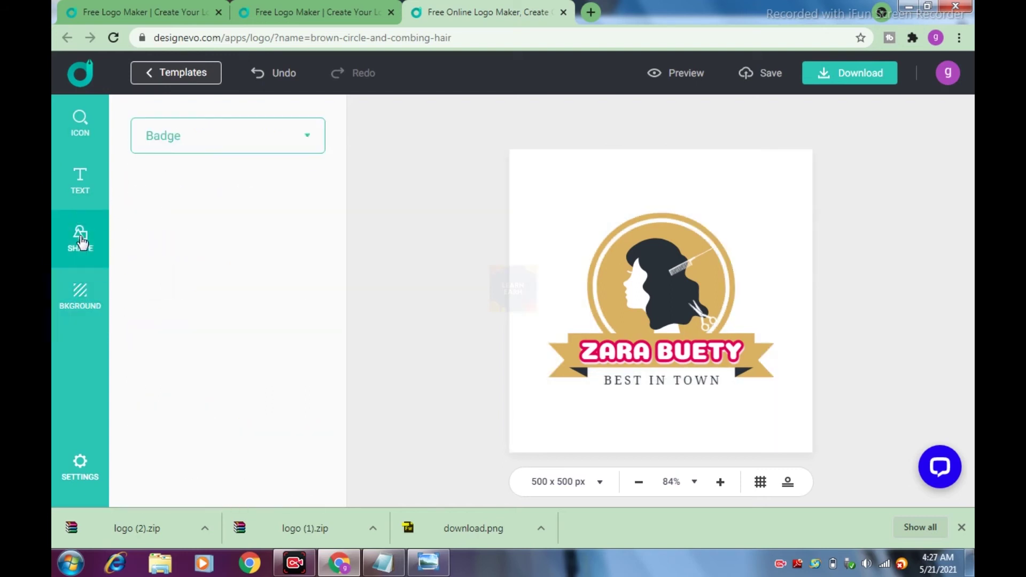
{"action": "left_click", "coordinate": [229, 195]}
{"action": "left_click_drag", "start_coordinate": [700, 270], "coordinate": [802, 161]}
{"action": "left_click_drag", "start_coordinate": [749, 190], "coordinate": [712, 239]}
{"action": "left_click", "coordinate": [818, 205]}
- Undo the last changes to the double-ring badge and delete it from the logo
{"action": "left_click", "coordinate": [272, 73]}
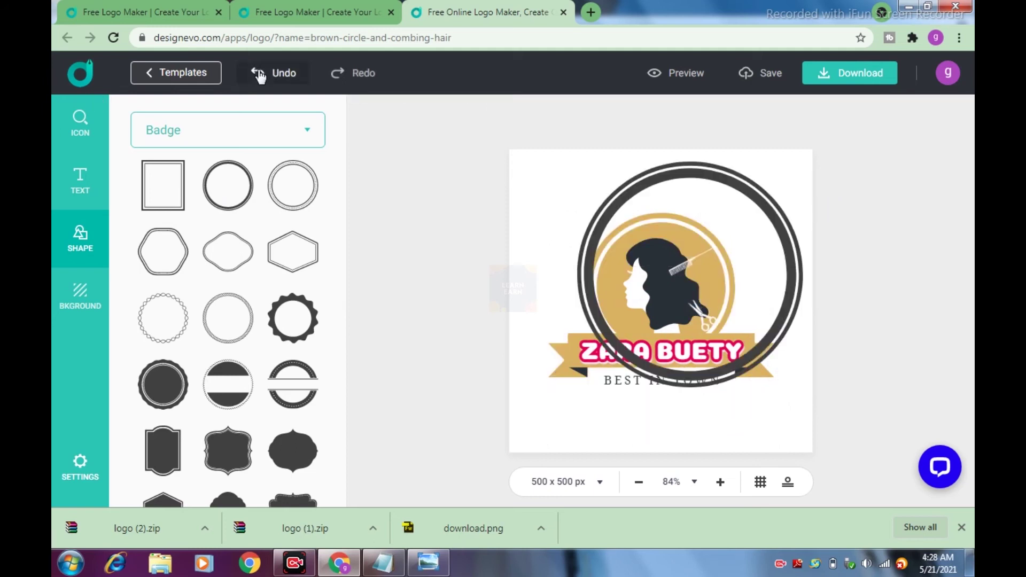
{"action": "left_click", "coordinate": [273, 72]}
{"action": "left_click", "coordinate": [746, 268]}
{"action": "left_click_drag", "start_coordinate": [751, 212], "coordinate": [732, 229]}
{"action": "key", "text": "Delete"}
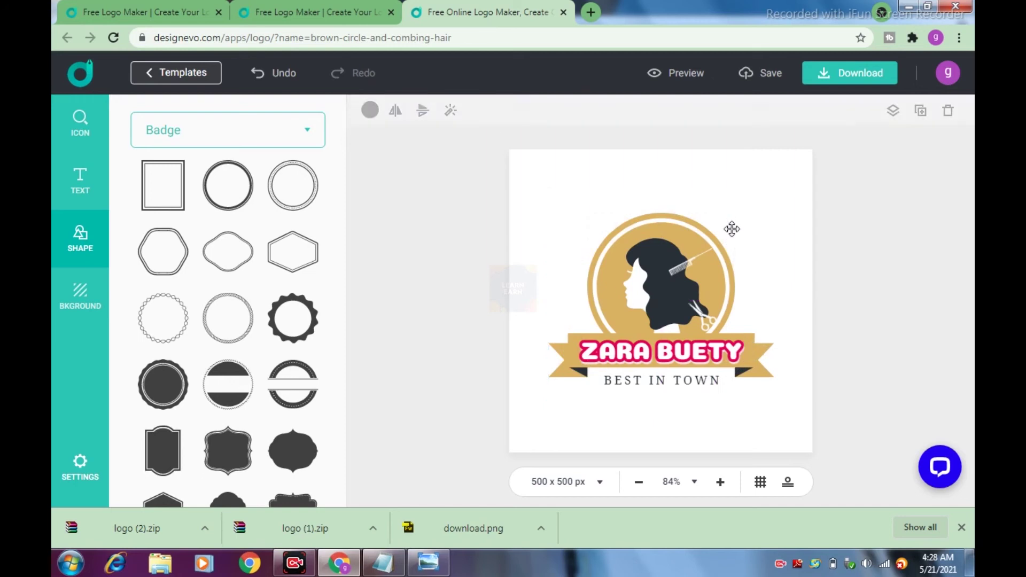
- Try adding the circled C copyright symbol from the Symbol shapes, shrunk over the woman icon
{"action": "scroll", "coordinate": [302, 373], "scroll_direction": "down", "scroll_amount": 10}
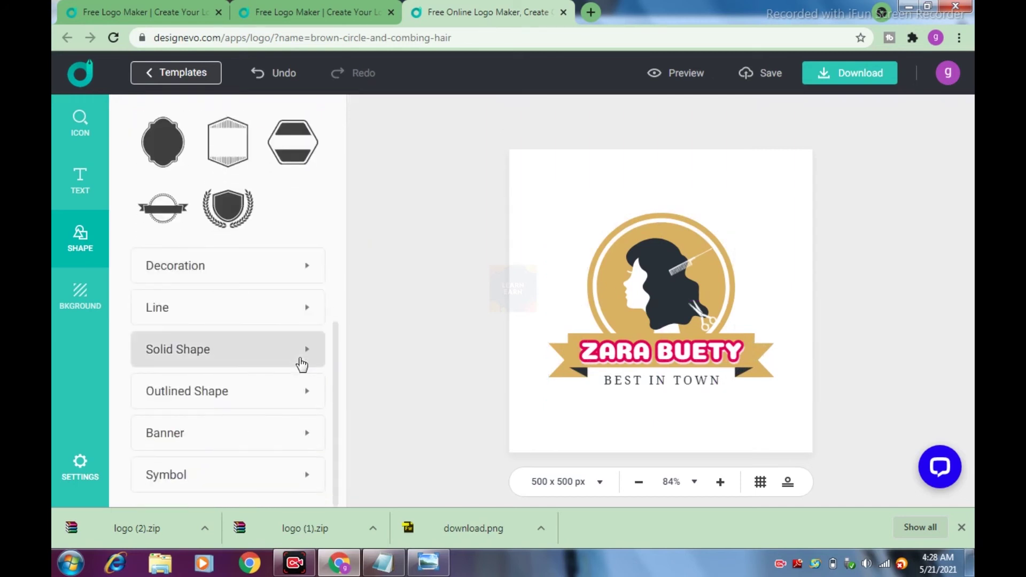
{"action": "left_click", "coordinate": [284, 475]}
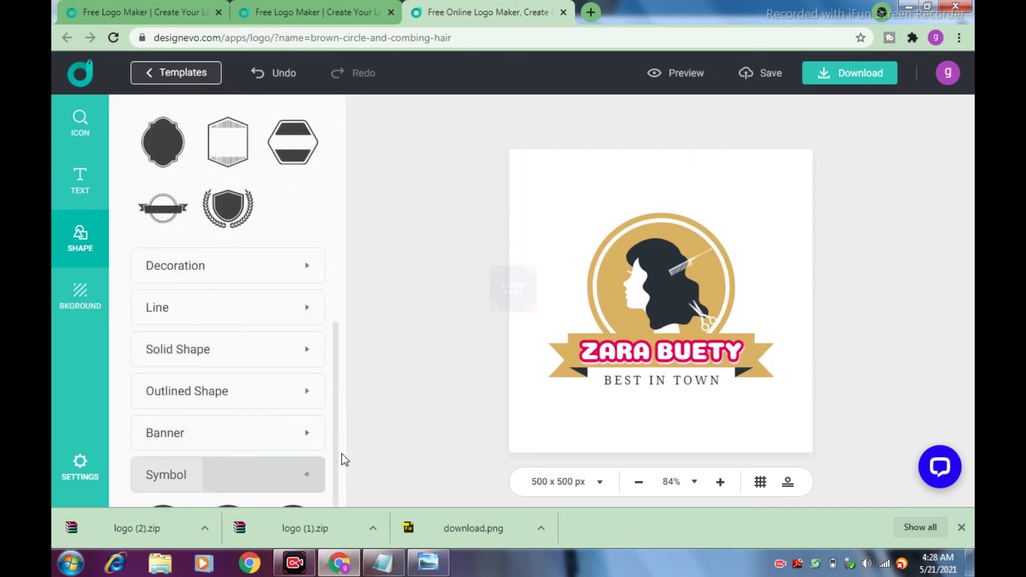
{"action": "left_click", "coordinate": [166, 344]}
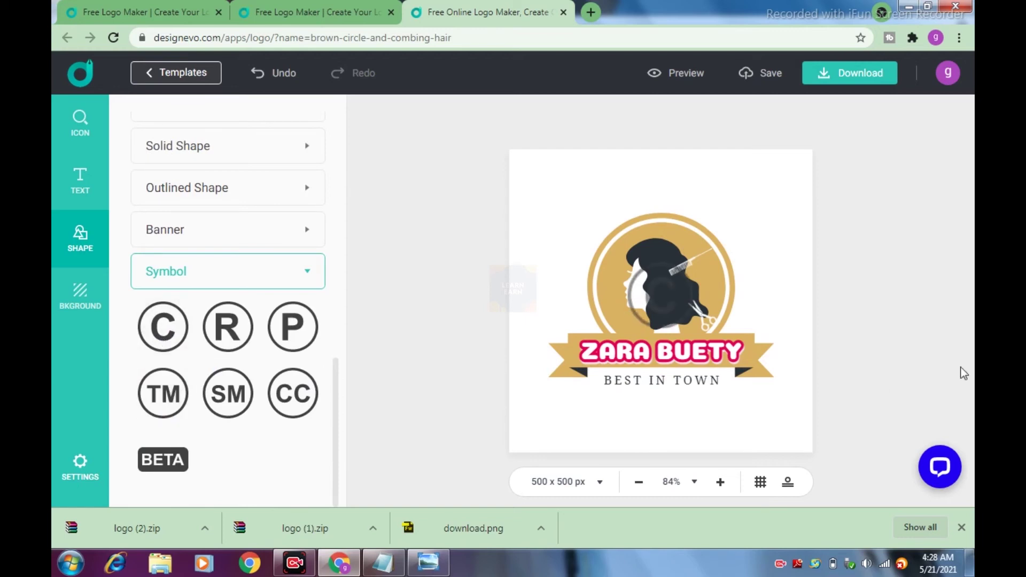
{"action": "left_click_drag", "start_coordinate": [694, 263], "coordinate": [662, 300]}
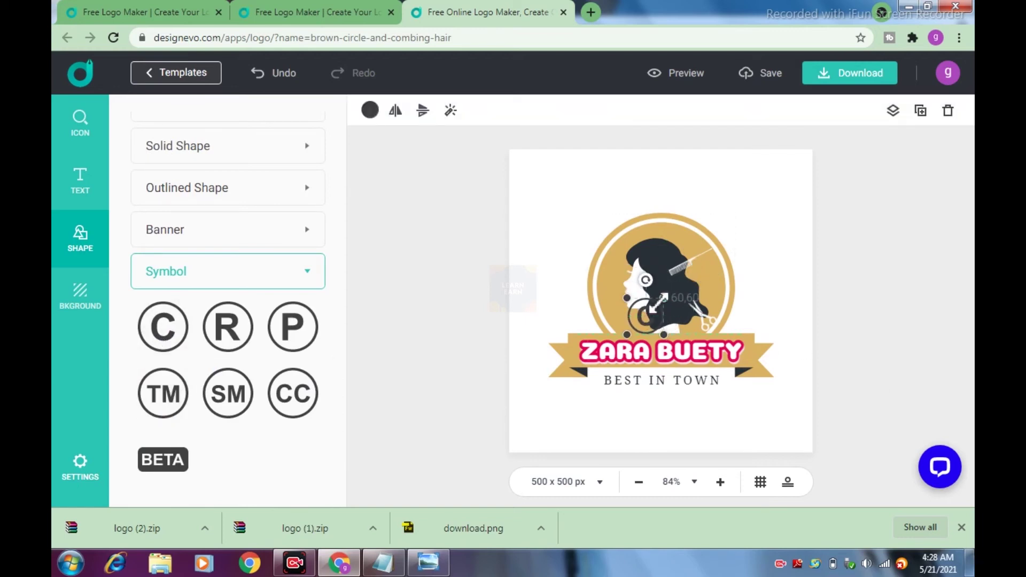
- Add a small circled R symbol on the banner after ZARA BUETY and nudge the name slightly left
{"action": "left_click_drag", "start_coordinate": [227, 327], "coordinate": [619, 309]}
{"action": "left_click_drag", "start_coordinate": [688, 276], "coordinate": [747, 349]}
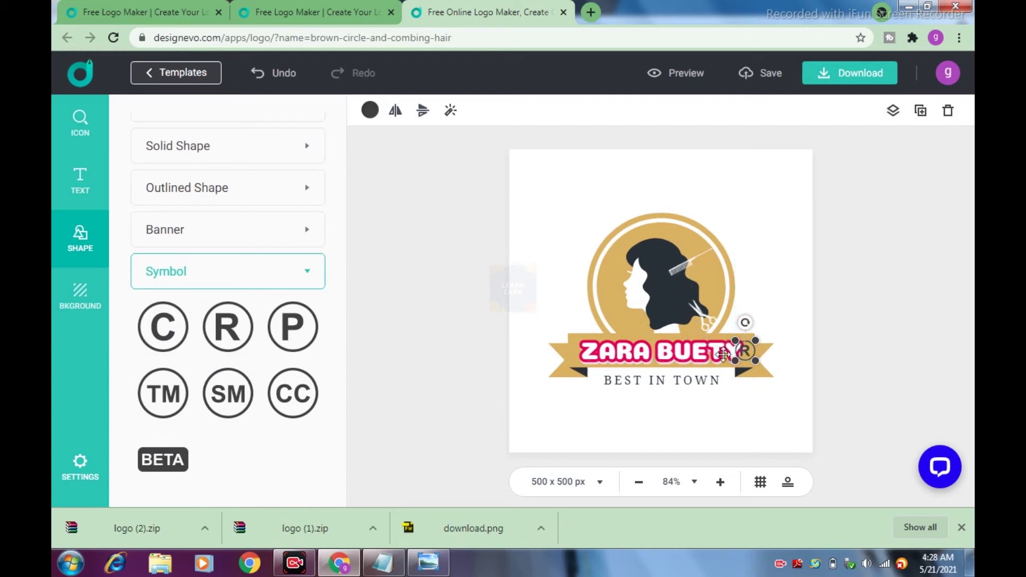
{"action": "left_click", "coordinate": [662, 349]}
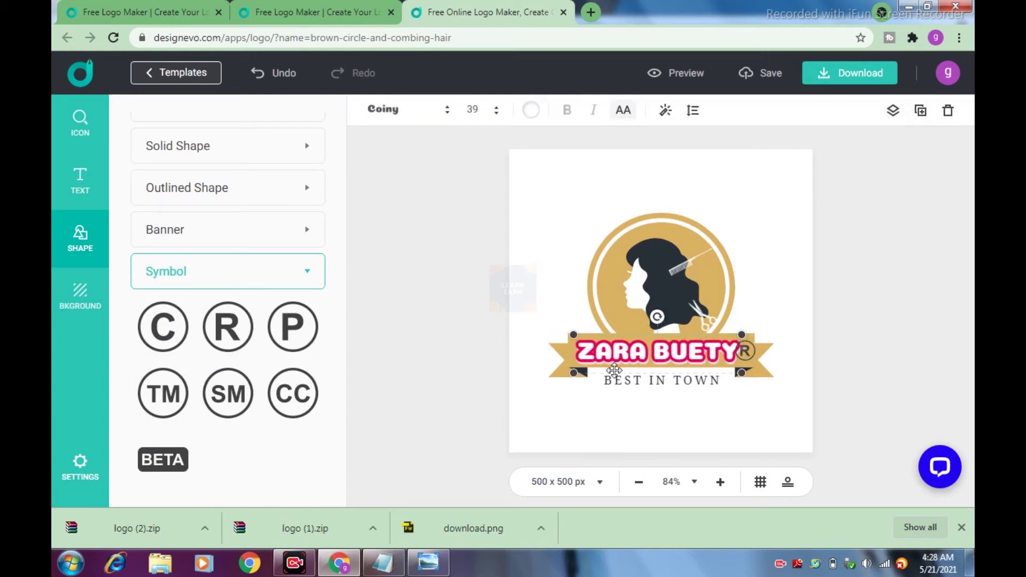
- Shrink the circled R symbol further and position it like a superscript beside the last letter of ZARA BUETY
{"action": "left_click", "coordinate": [745, 351]}
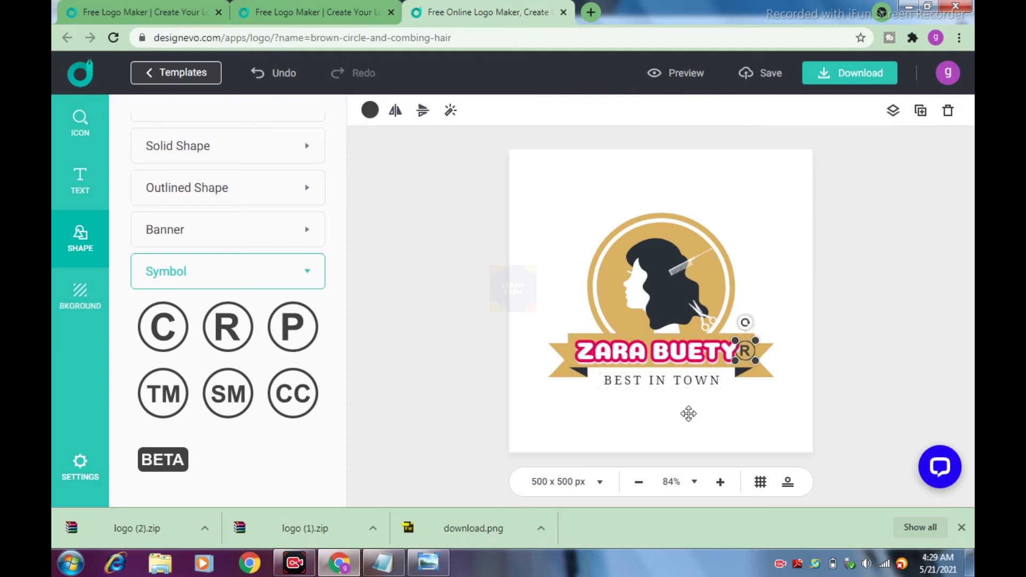
{"action": "left_click", "coordinate": [694, 484]}
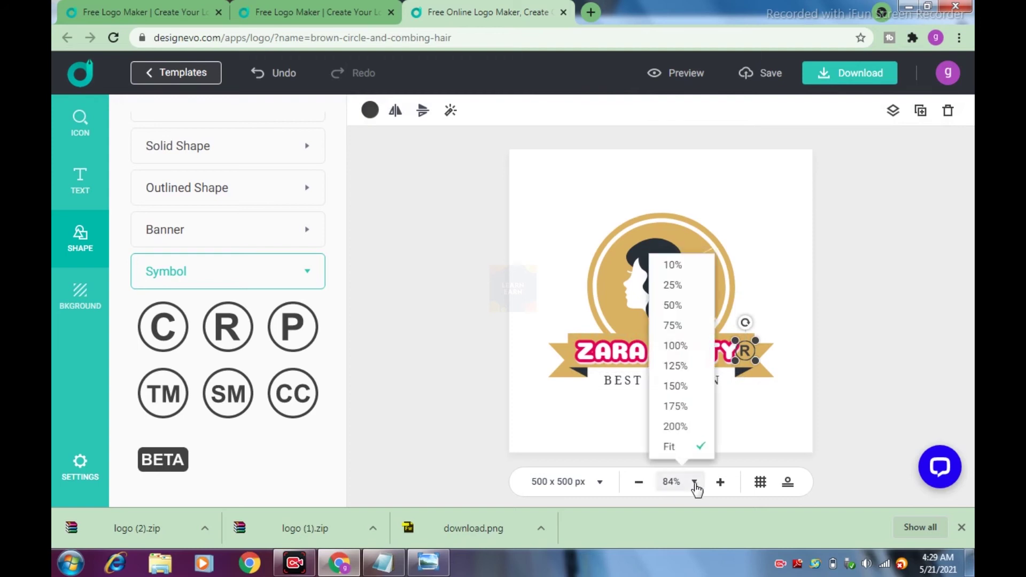
{"action": "left_click", "coordinate": [675, 346]}
{"action": "left_click_drag", "start_coordinate": [773, 375], "coordinate": [761, 349]}
{"action": "left_click", "coordinate": [805, 336]}
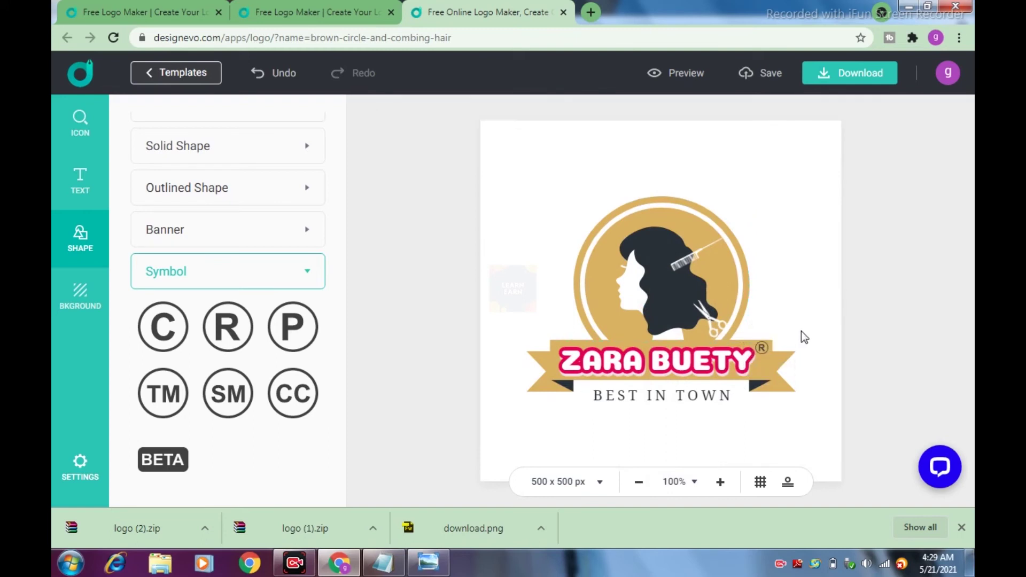
{"action": "left_click", "coordinate": [760, 353]}
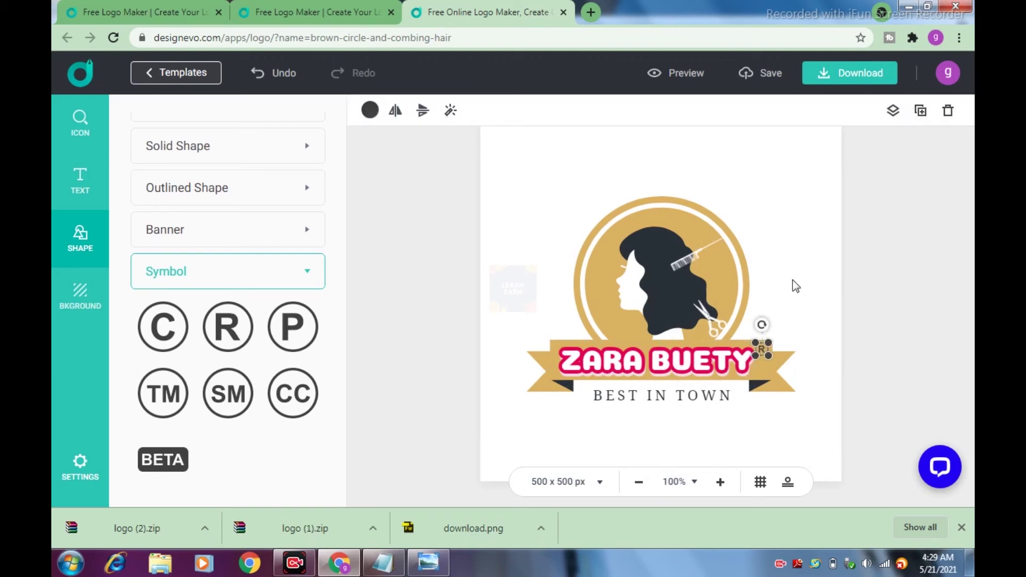
{"action": "left_click", "coordinate": [883, 271]}
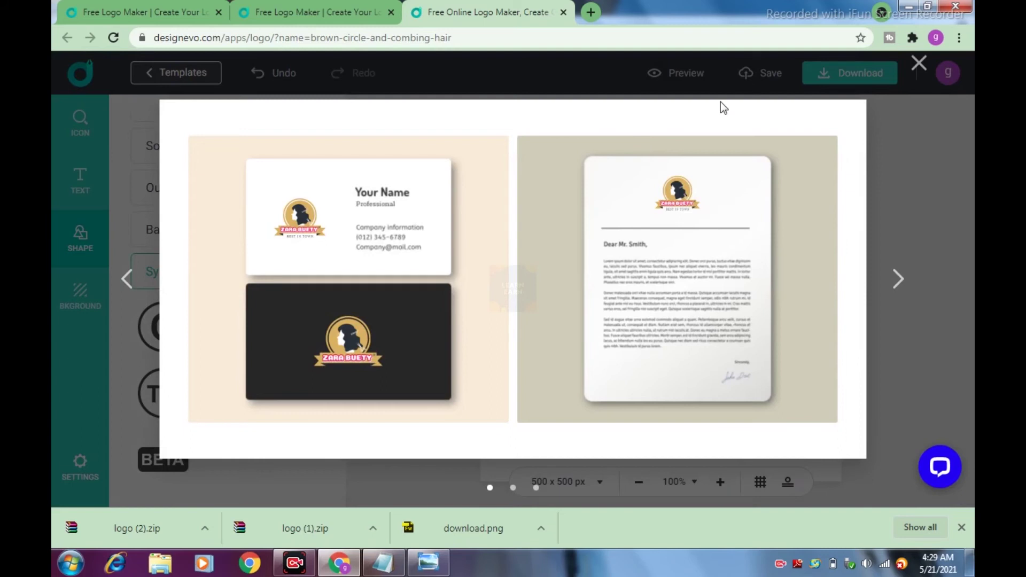
- Examine the ZARA BUETY logo on all the preview mockups, such as the business card, letterhead and T-shirt
{"action": "left_click", "coordinate": [897, 283]}
{"action": "left_click", "coordinate": [897, 281]}
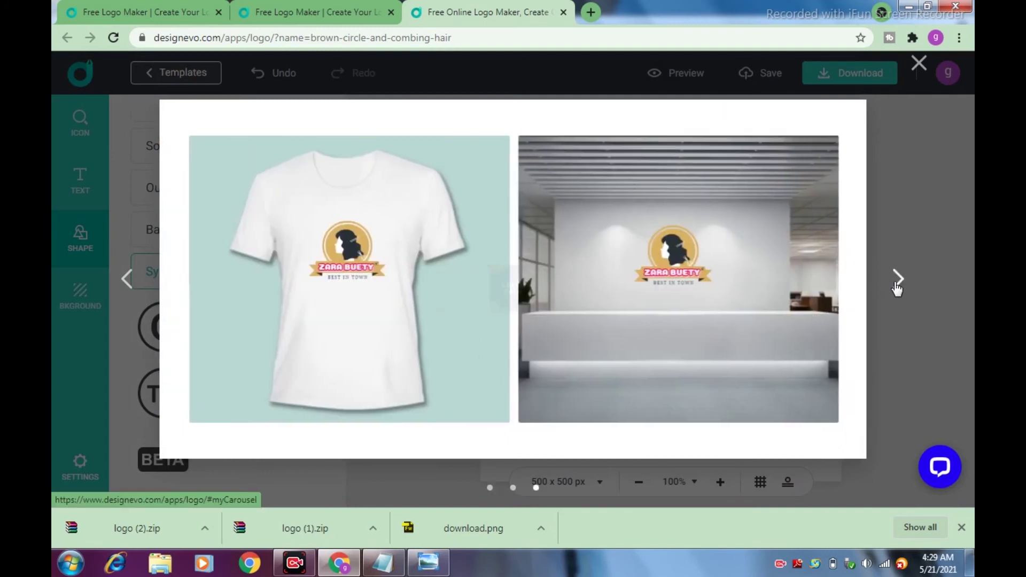
{"action": "left_click", "coordinate": [897, 280]}
{"action": "left_click", "coordinate": [898, 280]}
{"action": "left_click", "coordinate": [899, 286]}
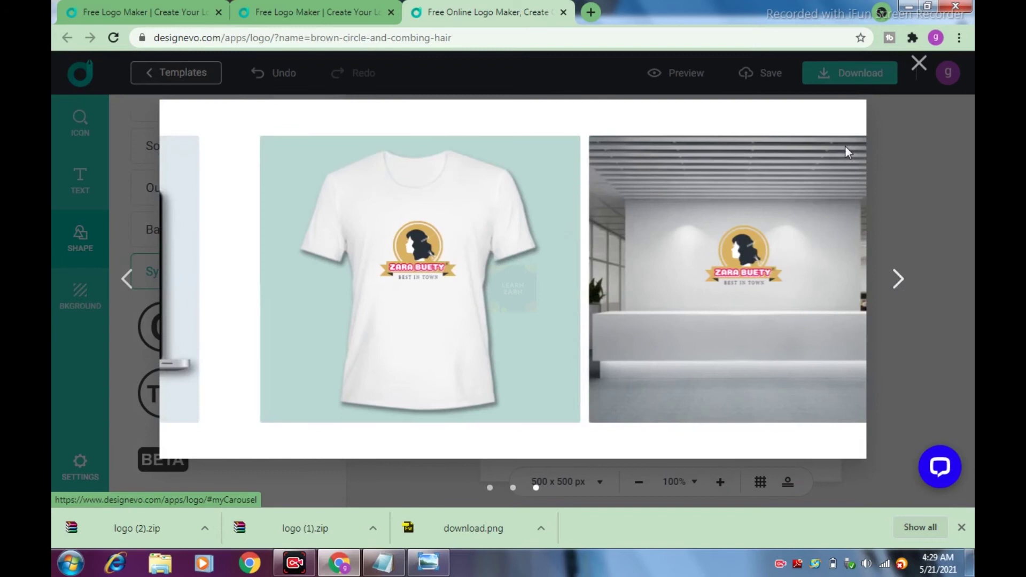
{"action": "left_click", "coordinate": [898, 284]}
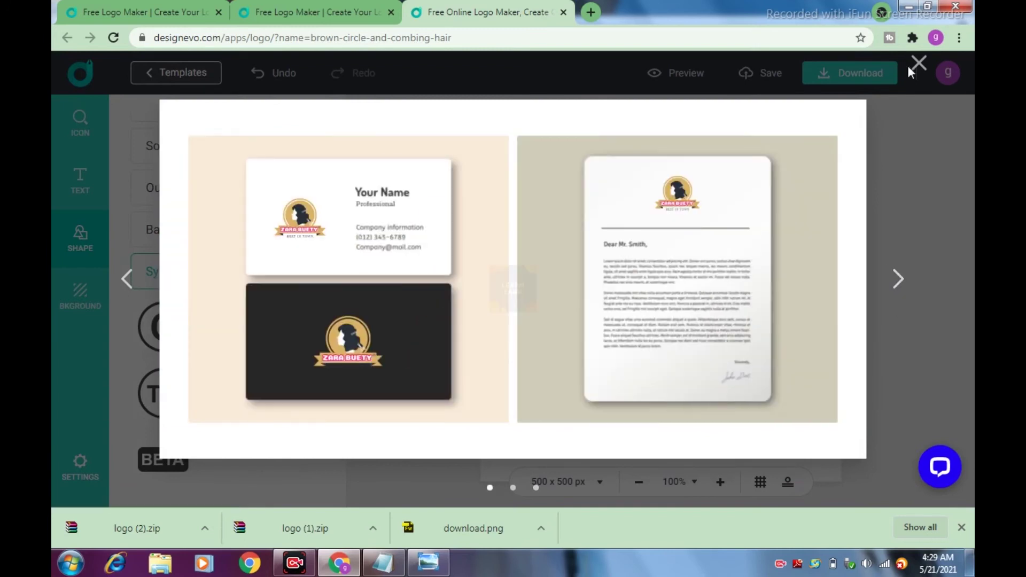
- Download the ZARA BUETY logo for free, agreeing to give DesignEvo credit, and close the download dialog
{"action": "left_click", "coordinate": [841, 77]}
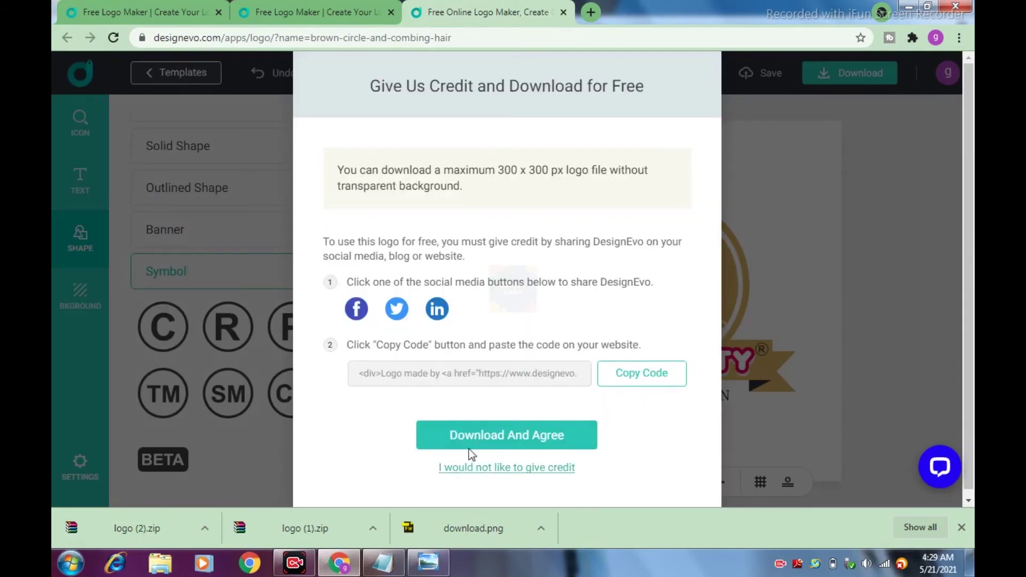
{"action": "left_click", "coordinate": [471, 443]}
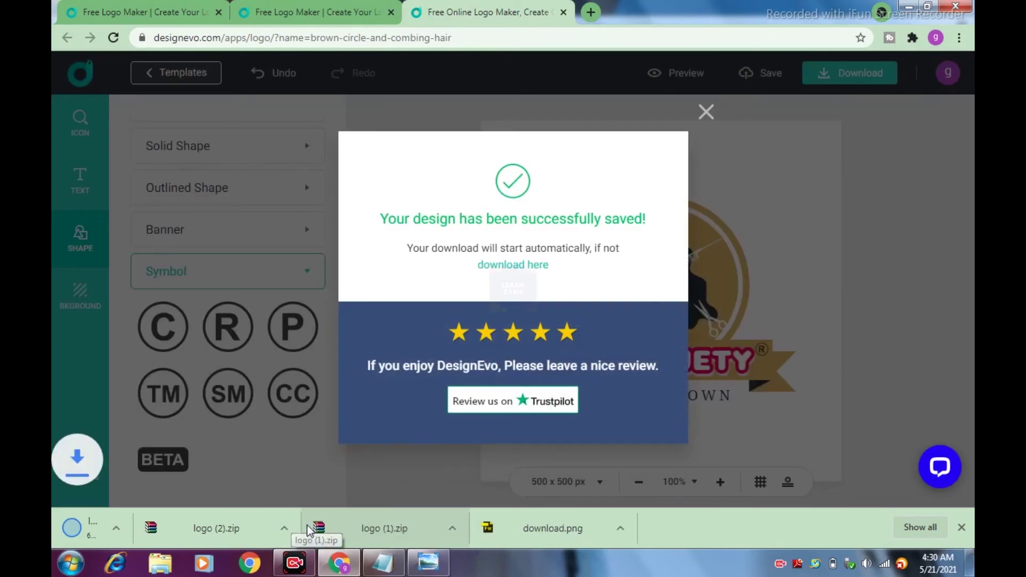
{"action": "left_click", "coordinate": [707, 112]}
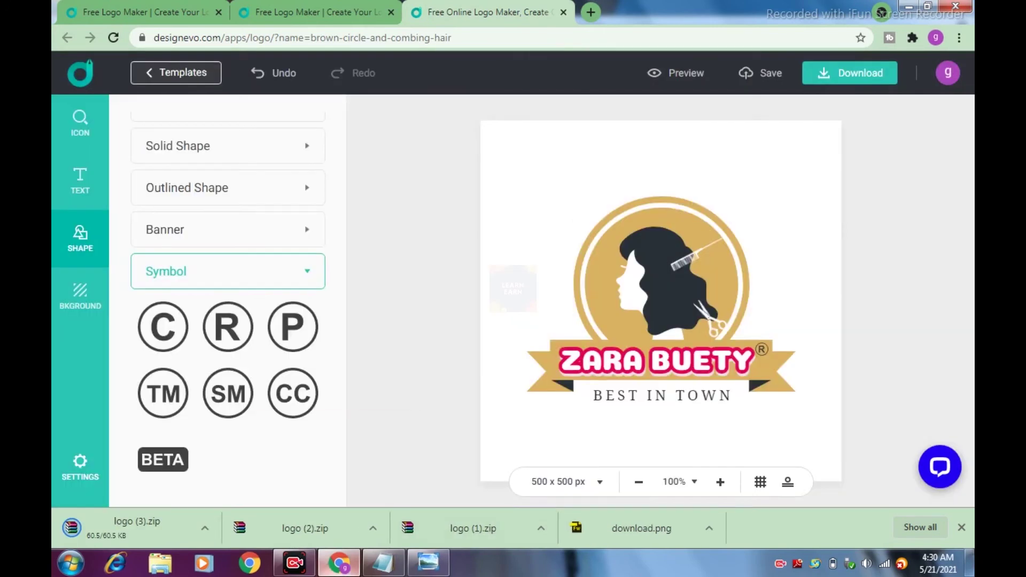
{"action": "mouse_move", "coordinate": [334, 572]}
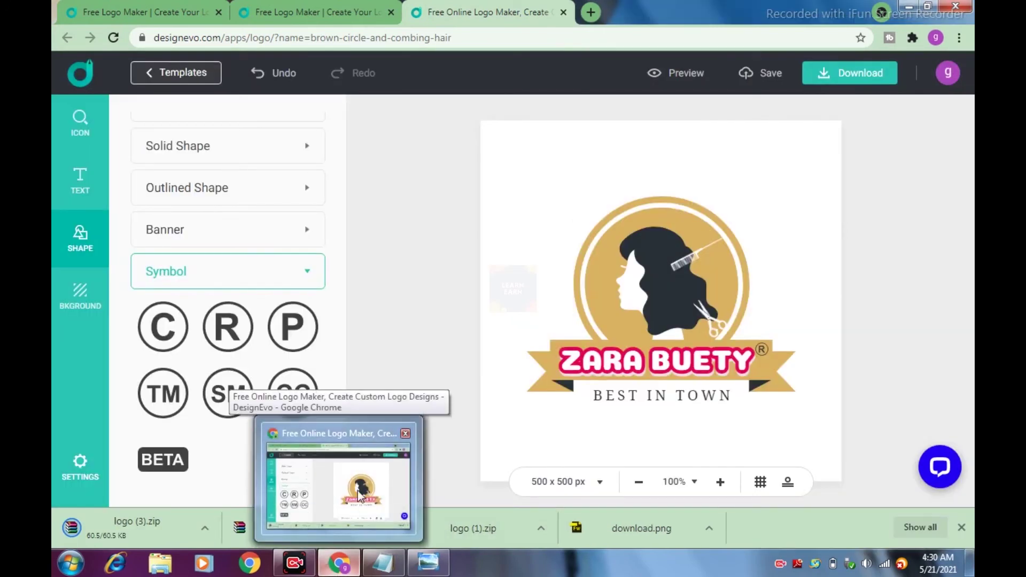
{"action": "left_click", "coordinate": [205, 532]}
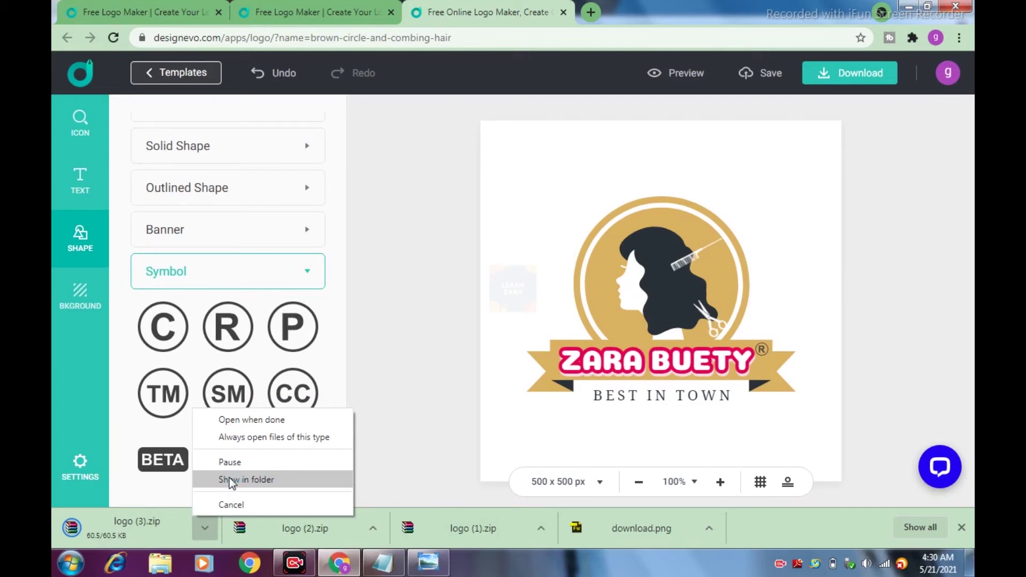
{"action": "left_click", "coordinate": [231, 480]}
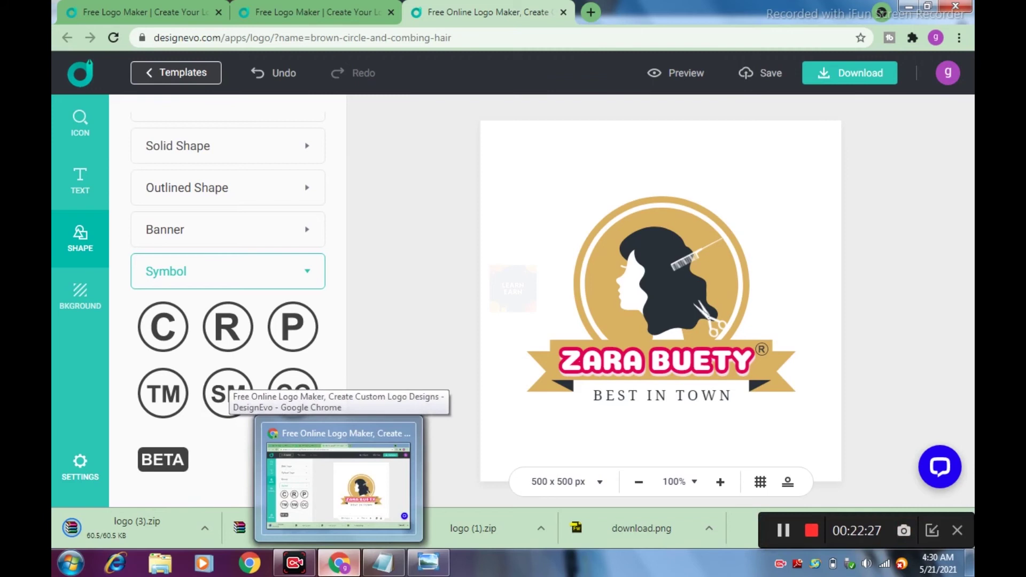
{"action": "left_click", "coordinate": [382, 566]}
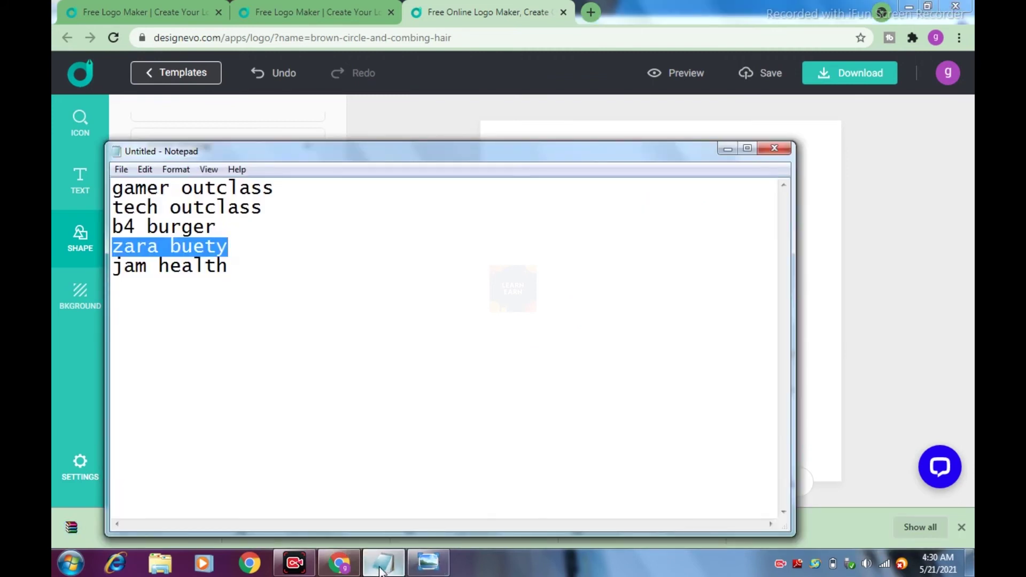
{"action": "left_click", "coordinate": [380, 568]}
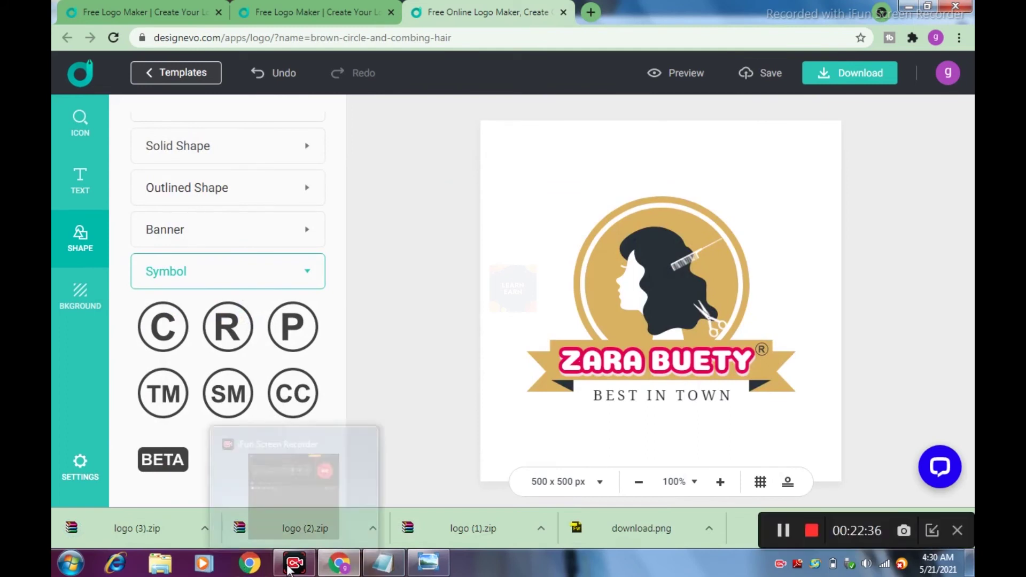
- Show the downloaded logo (3).zip in its folder and extract it into its own logo (3) folder
{"action": "left_click", "coordinate": [205, 529]}
{"action": "left_click", "coordinate": [230, 479]}
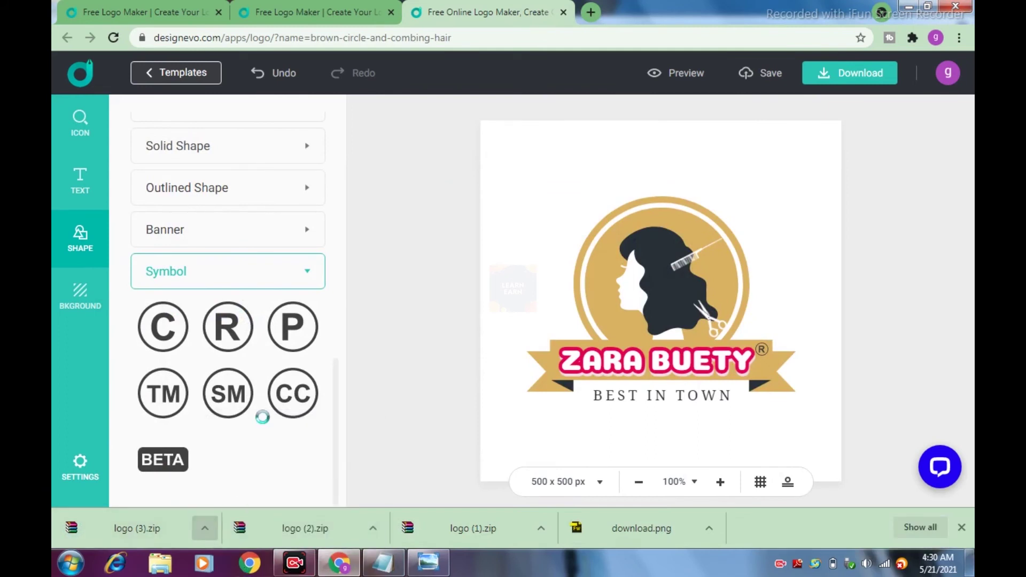
{"action": "right_click", "coordinate": [391, 317]}
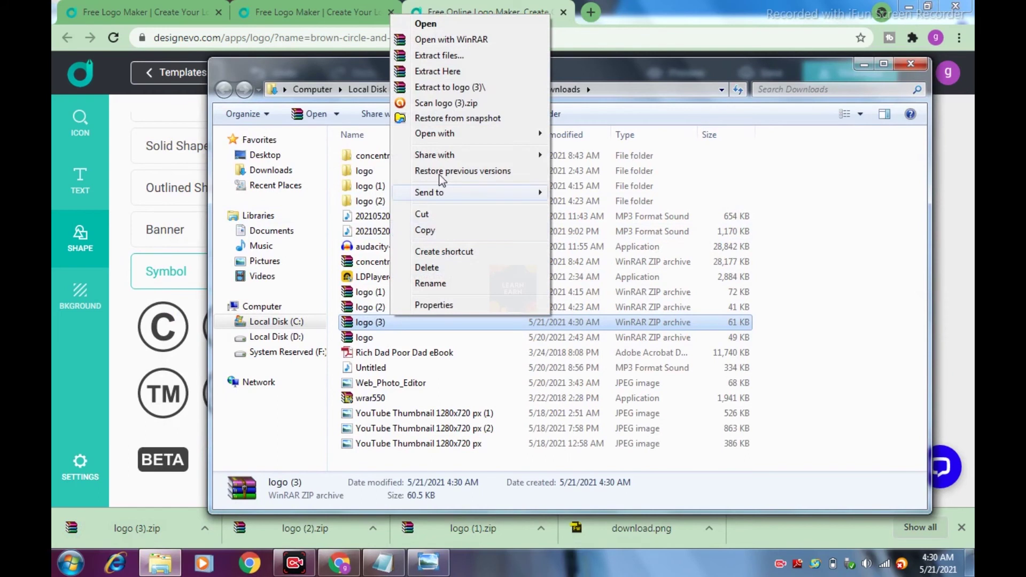
{"action": "left_click", "coordinate": [436, 86]}
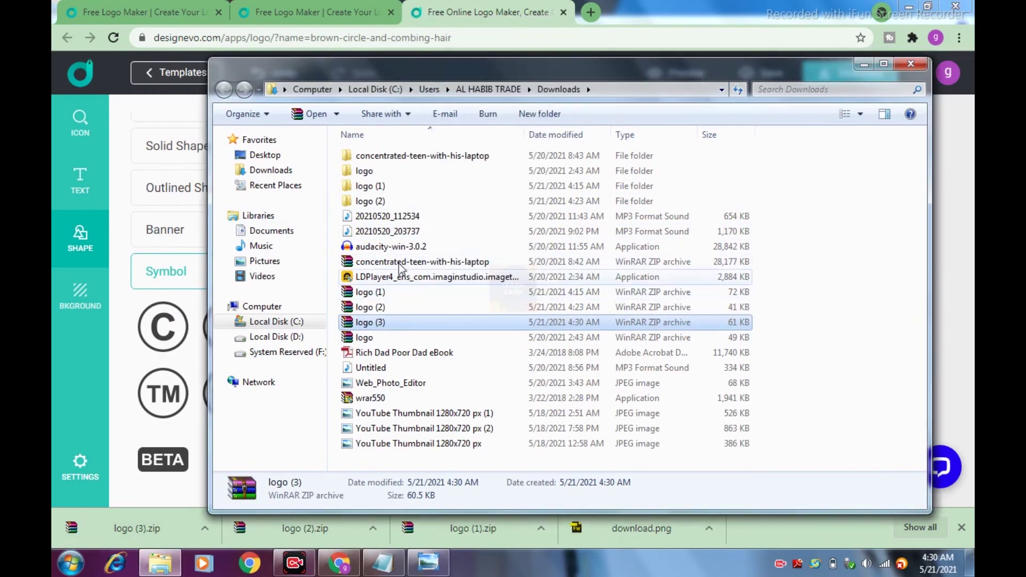
- Go into the extracted logo (3) folder's inner logo folder and view the JPEG version of the logo
{"action": "double_click", "coordinate": [369, 216]}
{"action": "left_click", "coordinate": [371, 157]}
{"action": "double_click", "coordinate": [371, 160]}
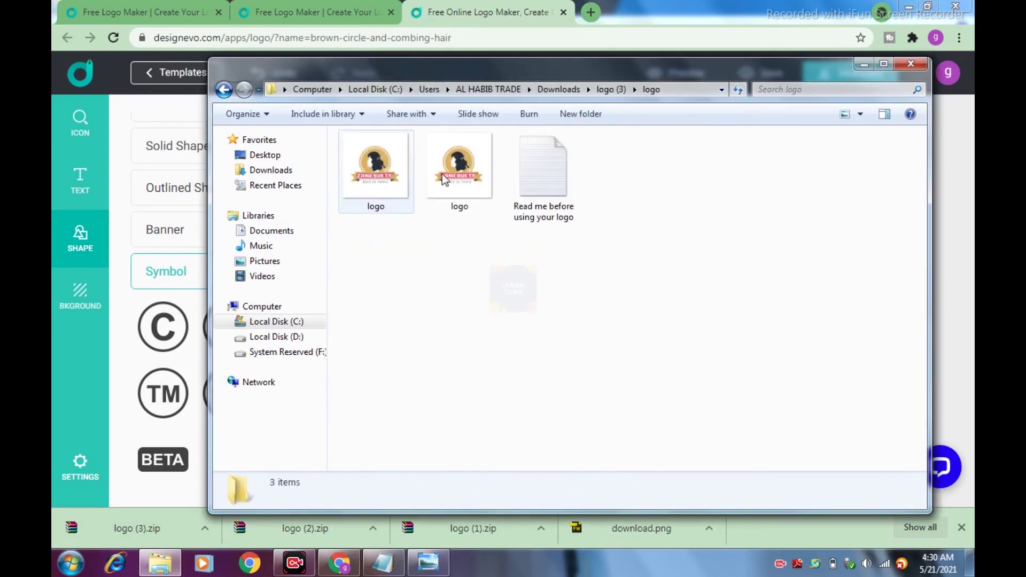
{"action": "double_click", "coordinate": [382, 178]}
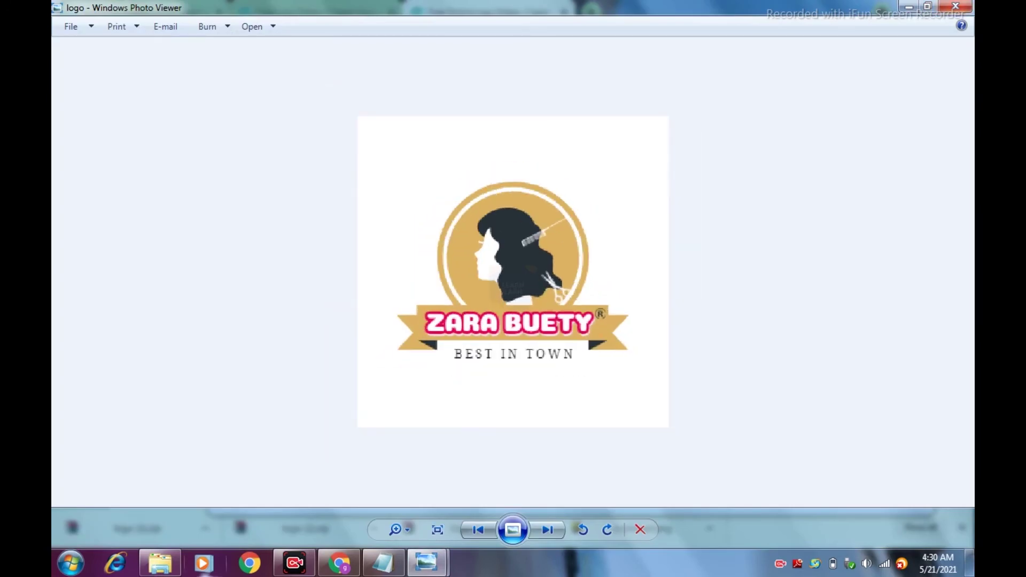
- Check the list of logo names in Notepad and return to the DesignEvo browser window
{"action": "left_click", "coordinate": [168, 571]}
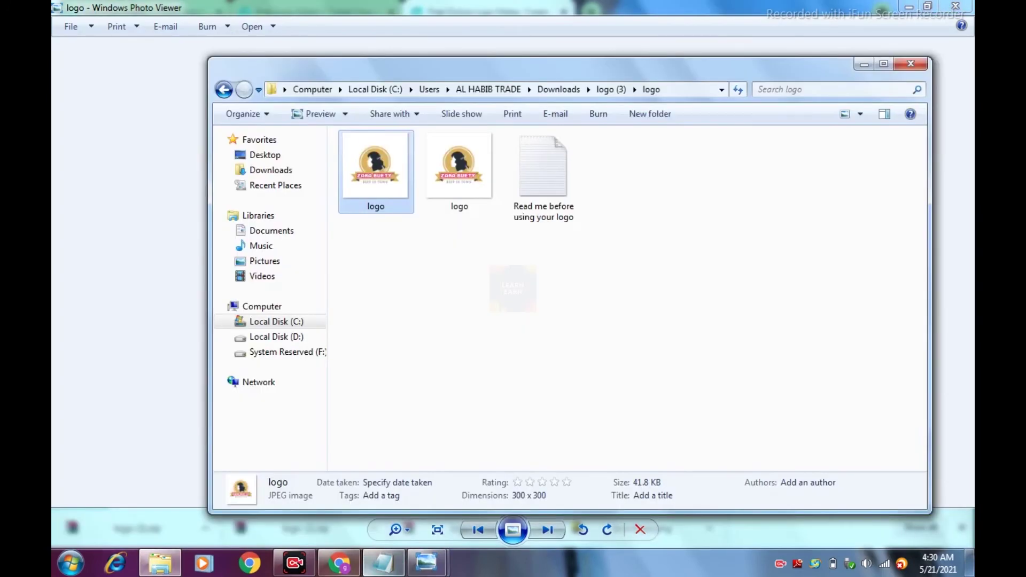
{"action": "left_click", "coordinate": [339, 563]}
{"action": "left_click", "coordinate": [383, 563]}
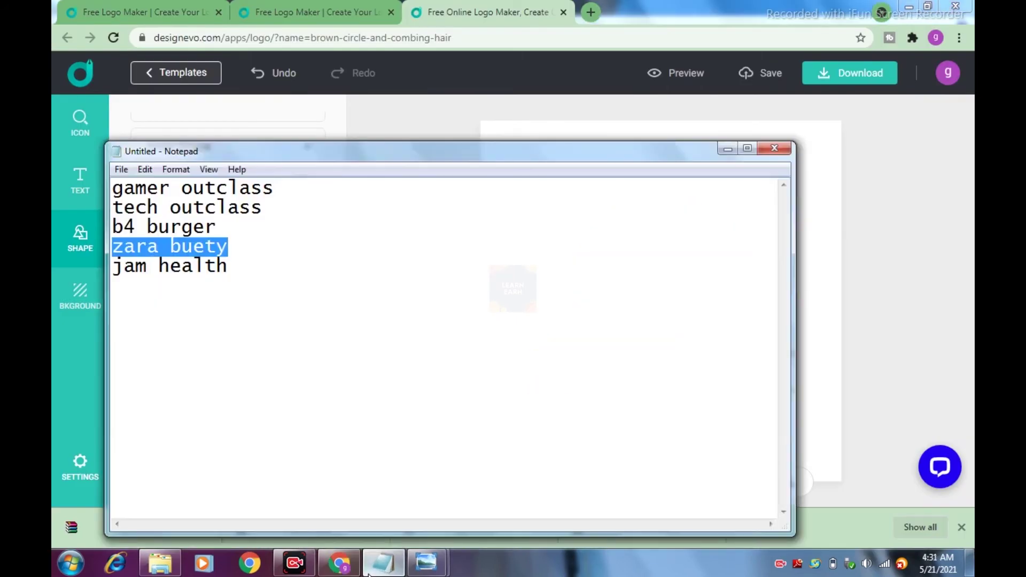
{"action": "left_click", "coordinate": [337, 566]}
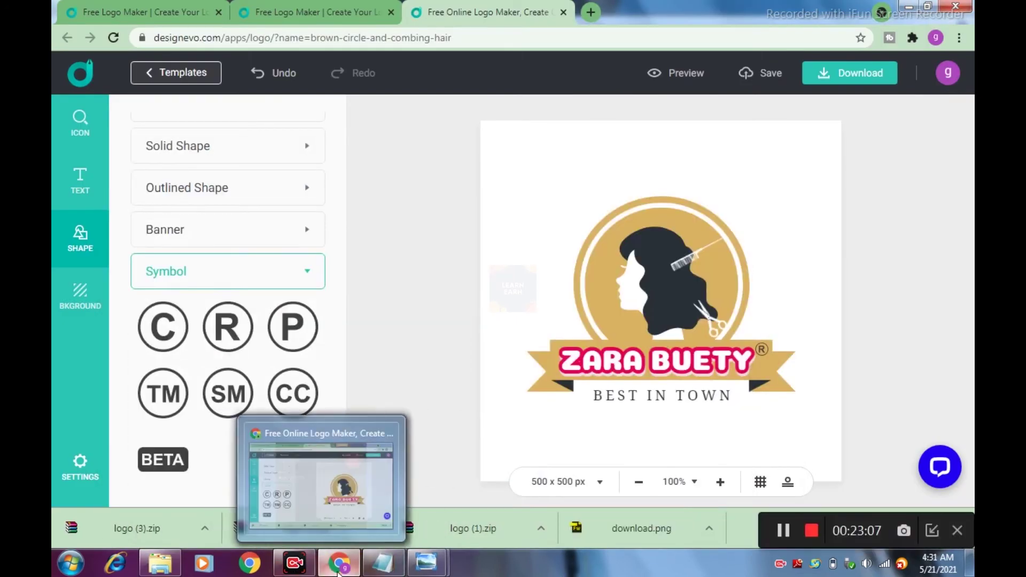
{"action": "left_click", "coordinate": [341, 567]}
{"action": "left_click", "coordinate": [354, 569]}
- Leave the beauty logo editor for the template gallery and browse the popular logo templates
{"action": "left_click", "coordinate": [206, 73]}
{"action": "left_click", "coordinate": [569, 355]}
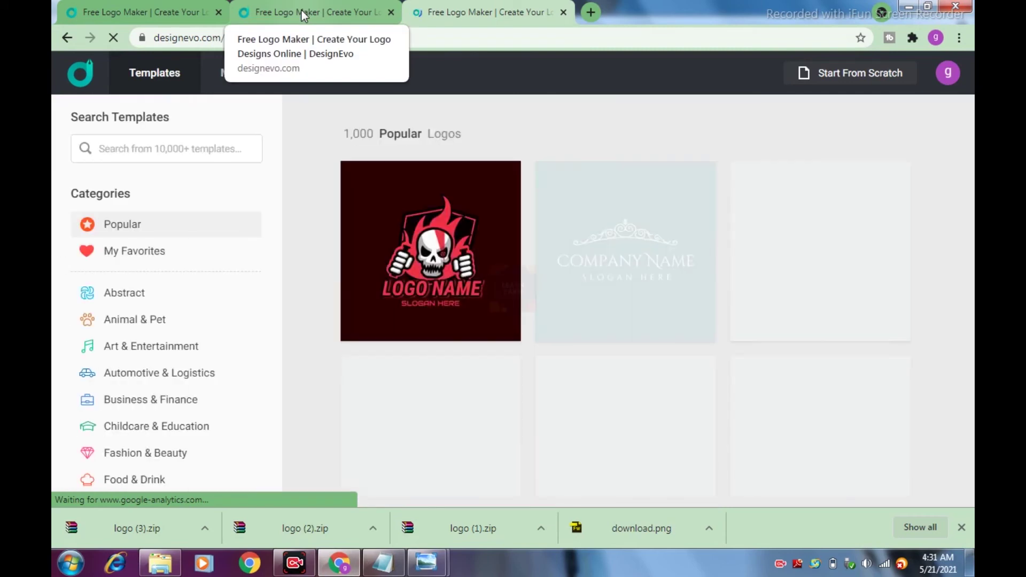
{"action": "mouse_move", "coordinate": [509, 311]}
{"action": "scroll", "coordinate": [509, 311], "scroll_direction": "down", "scroll_amount": 5}
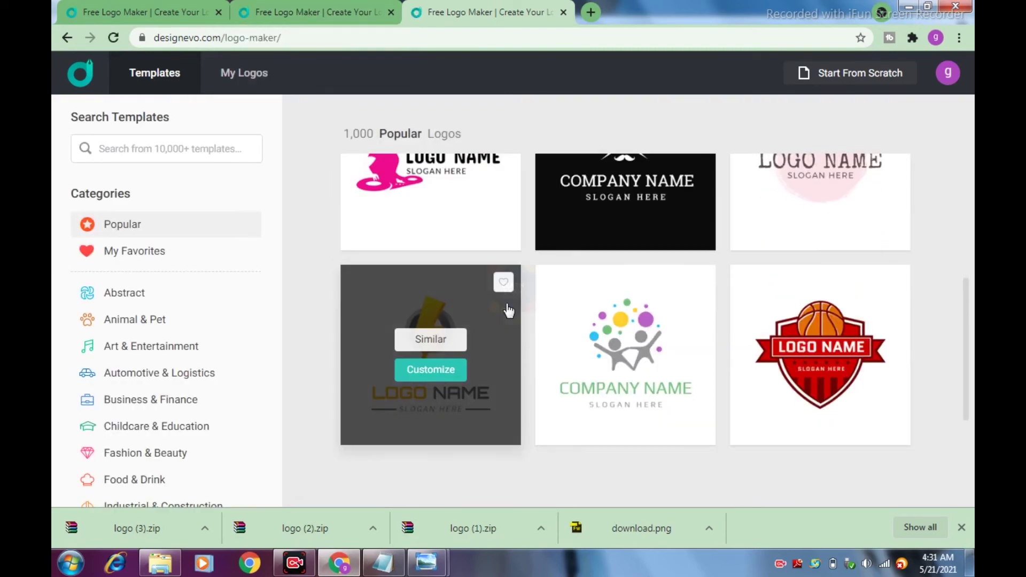
{"action": "scroll", "coordinate": [509, 311], "scroll_direction": "up", "scroll_amount": 4}
{"action": "scroll", "coordinate": [509, 309], "scroll_direction": "down", "scroll_amount": 6}
{"action": "scroll", "coordinate": [139, 369], "scroll_direction": "down", "scroll_amount": 2}
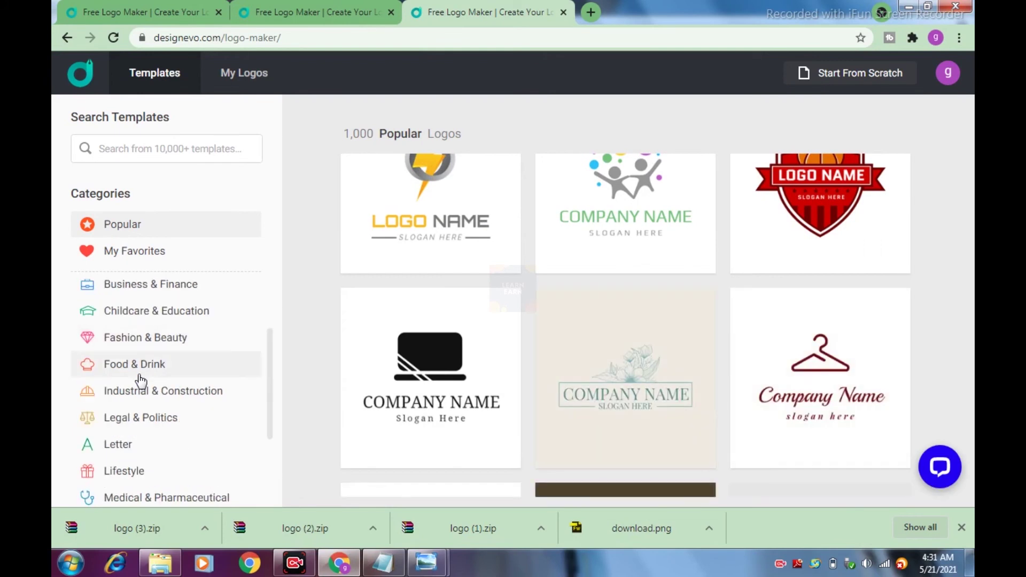
- Filter the logo templates to the Food & Drink category and look through the designs
{"action": "left_click", "coordinate": [139, 366]}
{"action": "scroll", "coordinate": [460, 337], "scroll_direction": "down", "scroll_amount": 3}
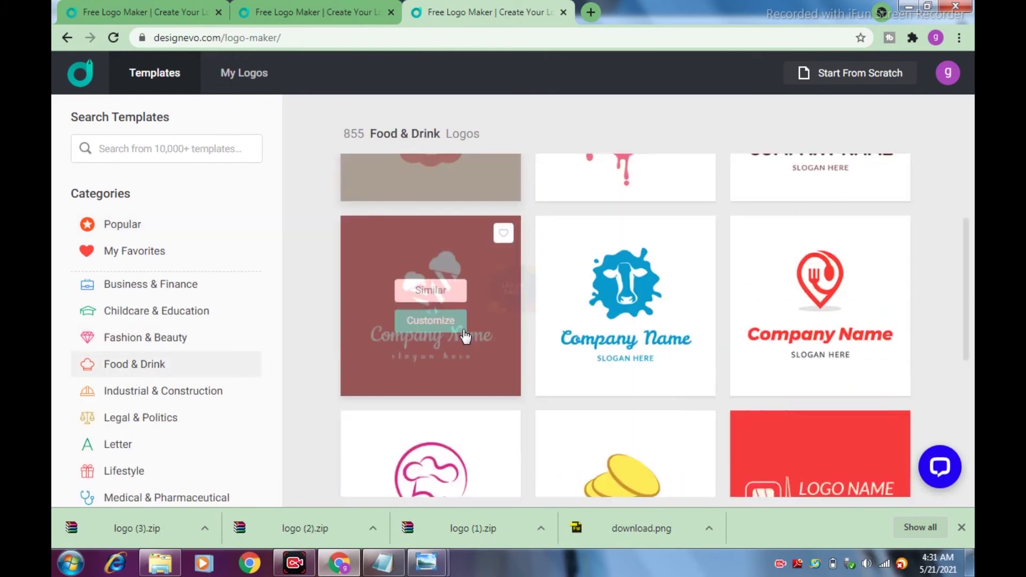
{"action": "scroll", "coordinate": [465, 336], "scroll_direction": "up", "scroll_amount": 5}
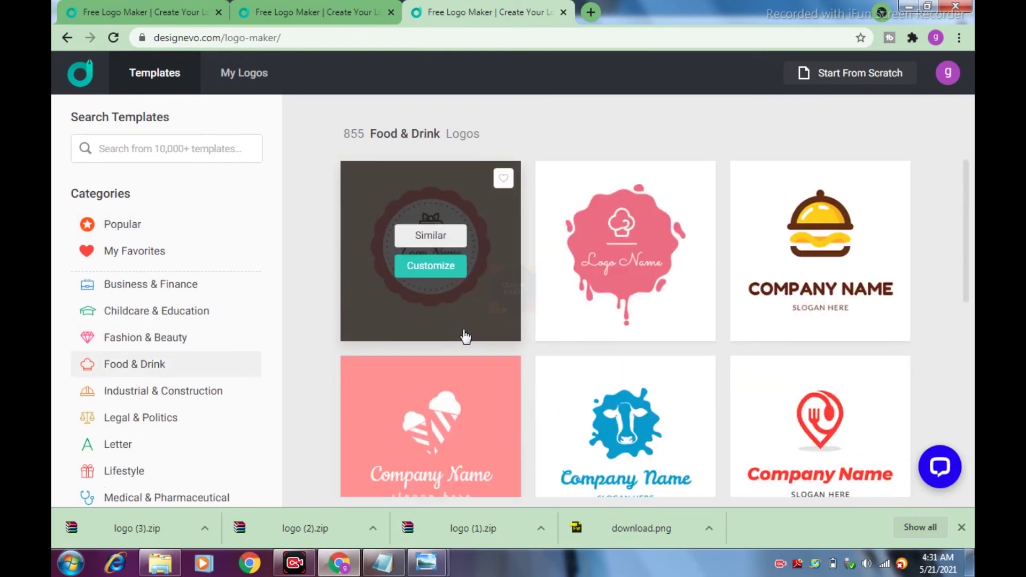
- Open the tornado burger template from the Food & Drink logos for customizing and close the leftover logo maker tabs
{"action": "scroll", "coordinate": [733, 327], "scroll_direction": "down", "scroll_amount": 5}
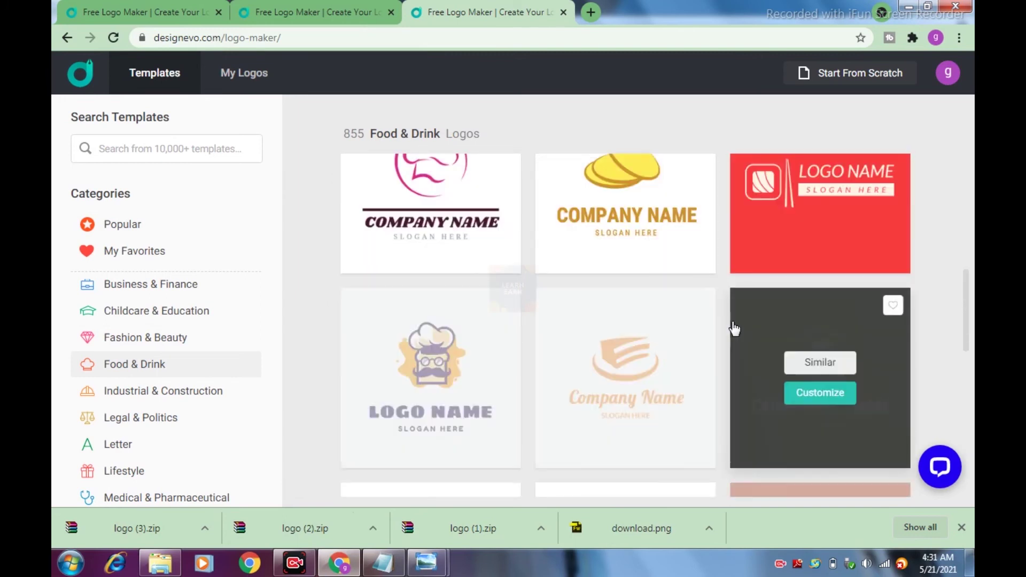
{"action": "scroll", "coordinate": [733, 329], "scroll_direction": "down", "scroll_amount": 5}
{"action": "left_click", "coordinate": [521, 282]}
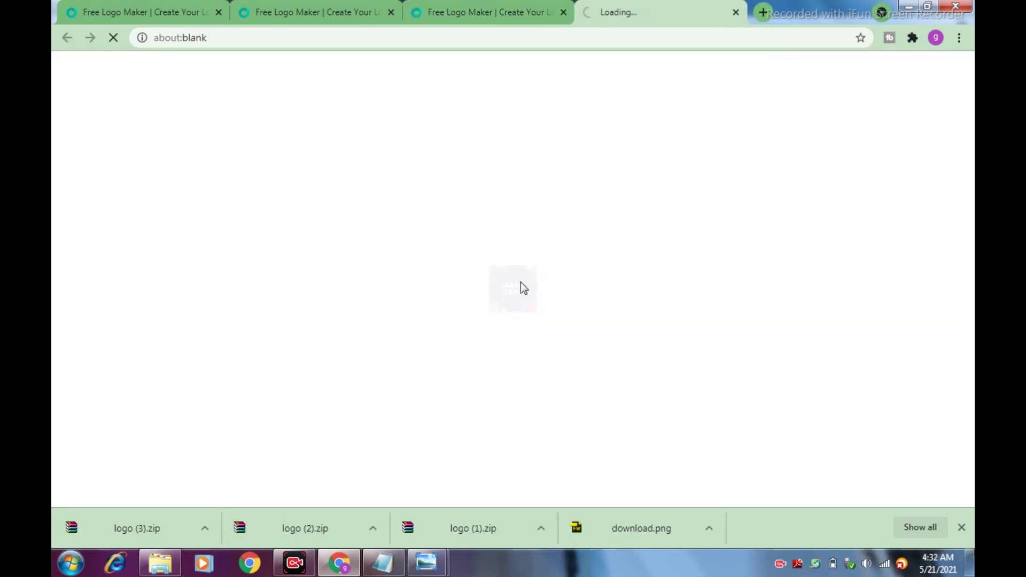
{"action": "middle_click", "coordinate": [353, 13]}
{"action": "middle_click", "coordinate": [333, 14]}
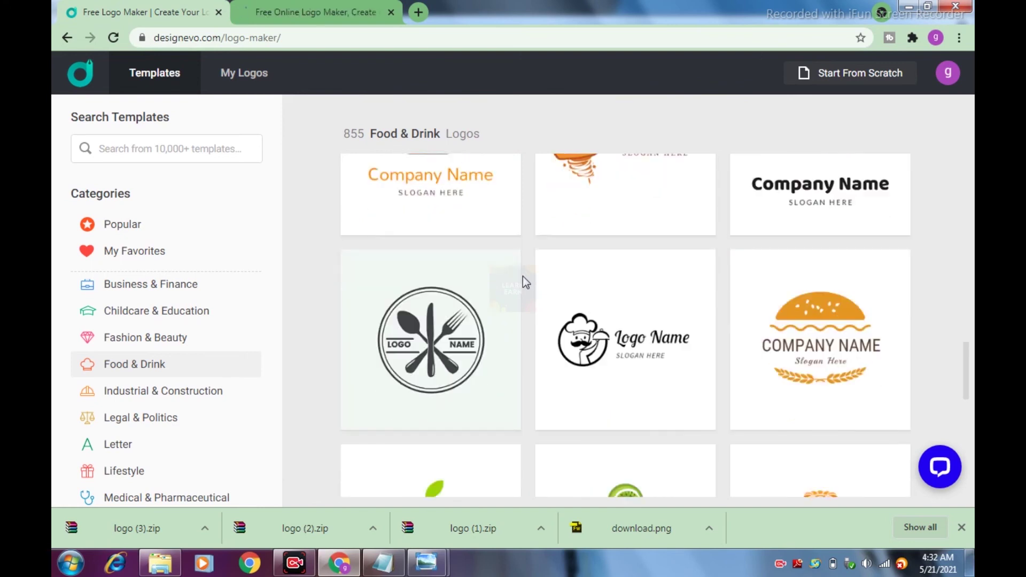
{"action": "scroll", "coordinate": [523, 277], "scroll_direction": "down", "scroll_amount": 15}
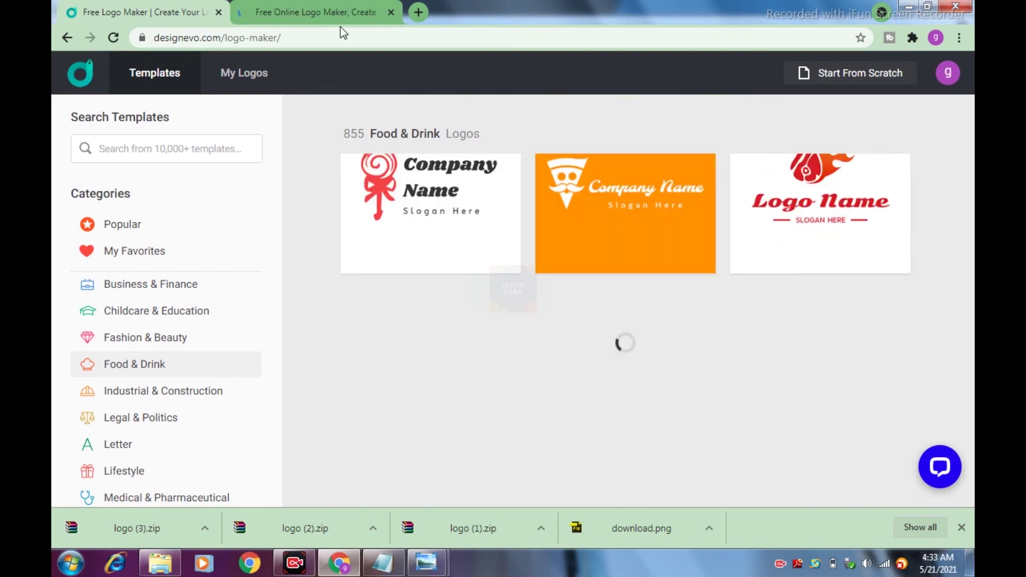
{"action": "scroll", "coordinate": [536, 351], "scroll_direction": "down", "scroll_amount": 10}
{"action": "left_click", "coordinate": [628, 316]}
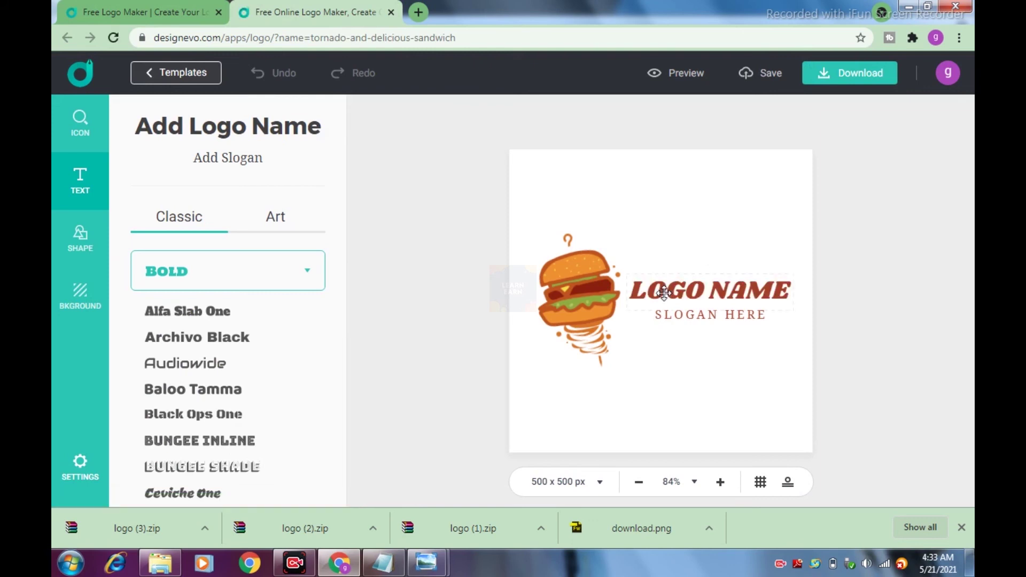
- Replace the LOGO NAME text beside the burger with "B4 BURGER"
{"action": "left_click", "coordinate": [664, 292]}
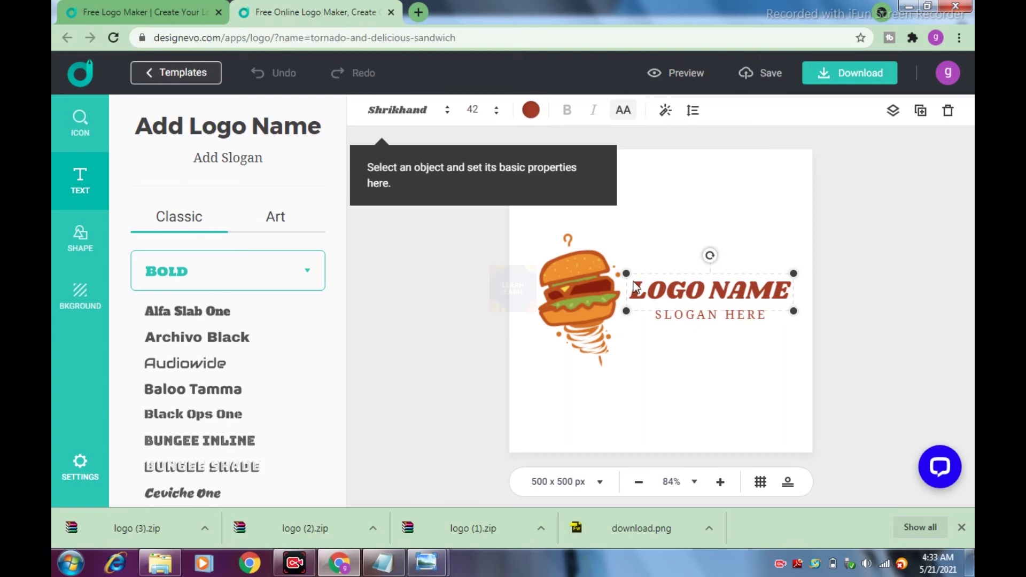
{"action": "left_click", "coordinate": [636, 295]}
{"action": "left_click_drag", "start_coordinate": [632, 293], "coordinate": [799, 288]}
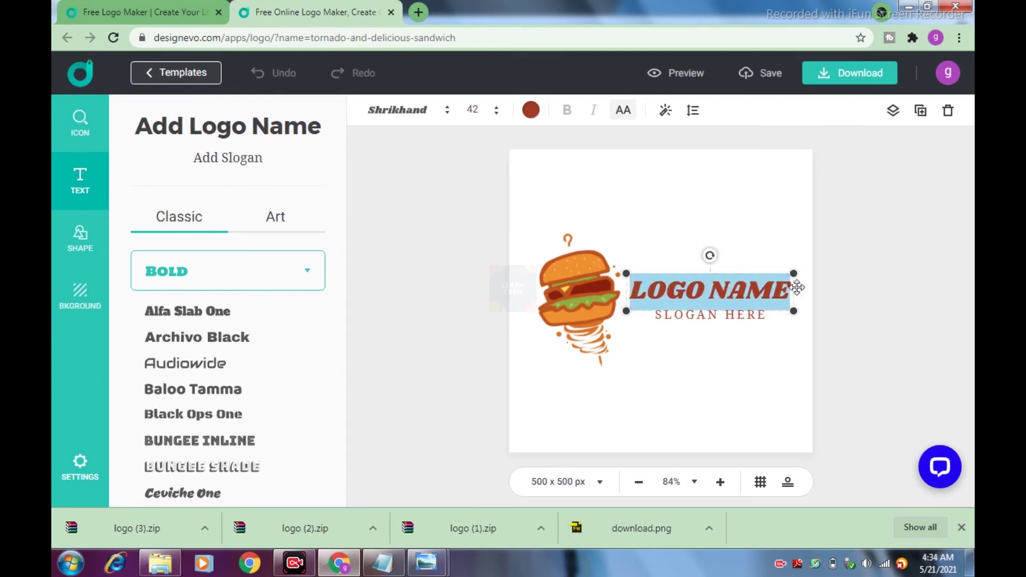
{"action": "type", "text": "B4"}
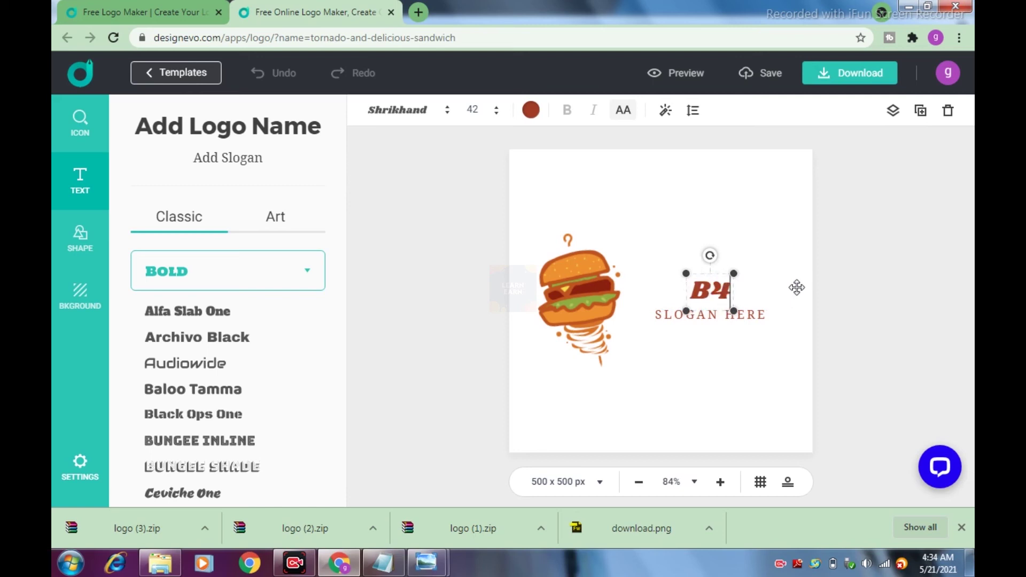
{"action": "type", "text": " BURGER"}
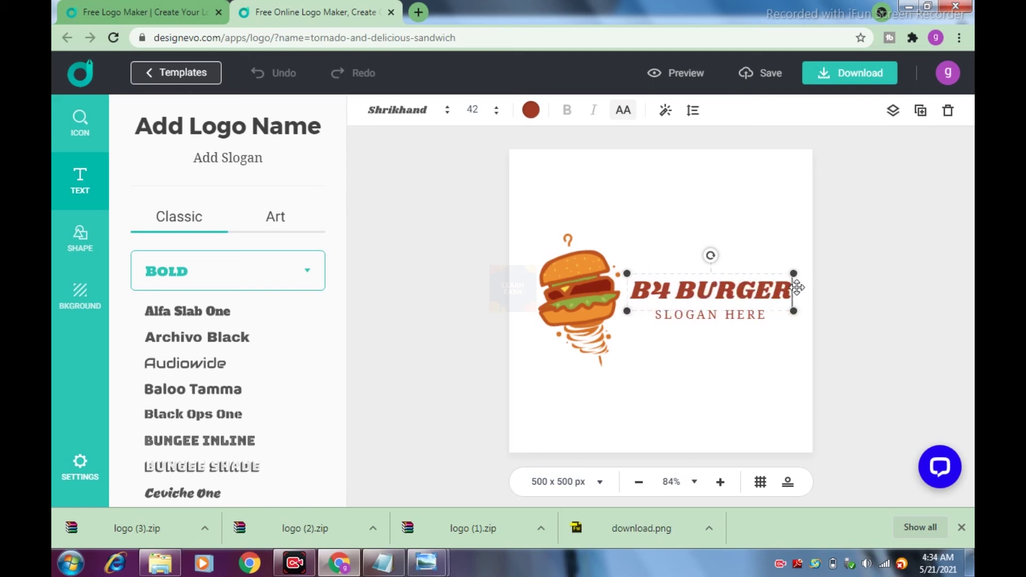
- Replace the SLOGAN HERE text below the logo name with "TOP FOODS"
{"action": "left_click", "coordinate": [676, 315]}
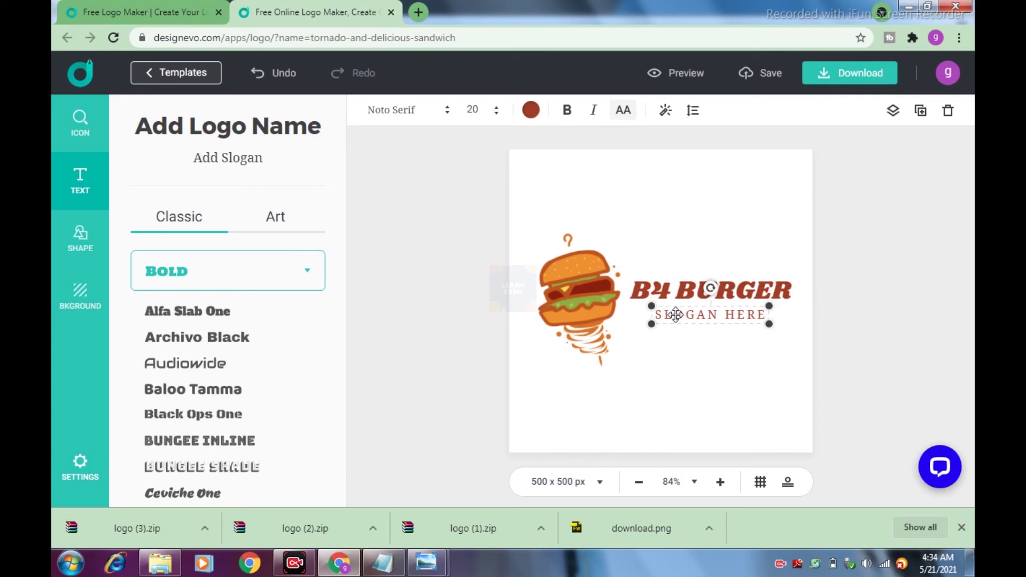
{"action": "left_click_drag", "start_coordinate": [657, 315], "coordinate": [766, 314]}
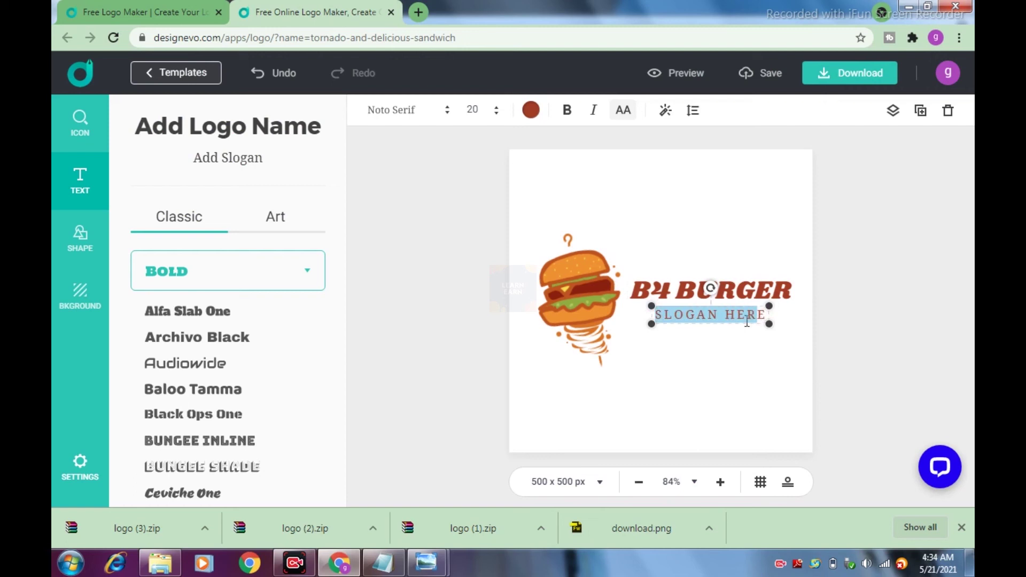
{"action": "key", "text": "BackSpace"}
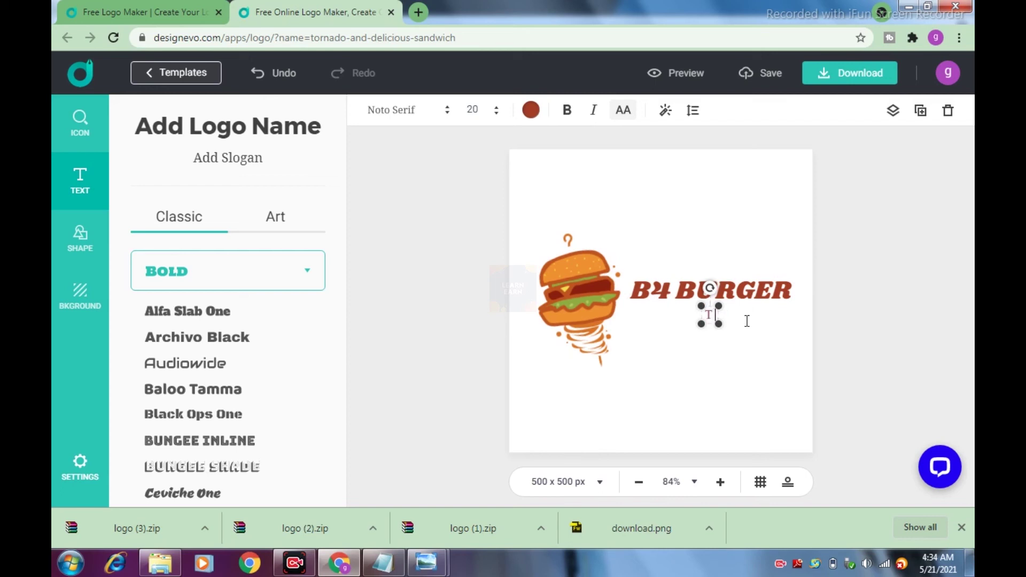
{"action": "type", "text": "OP"}
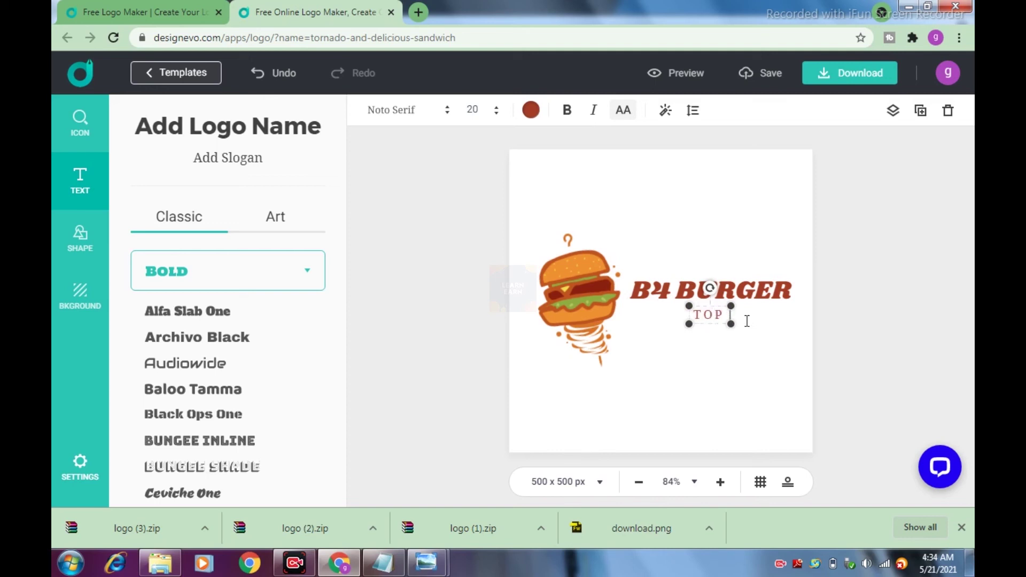
{"action": "type", "text": " FO"}
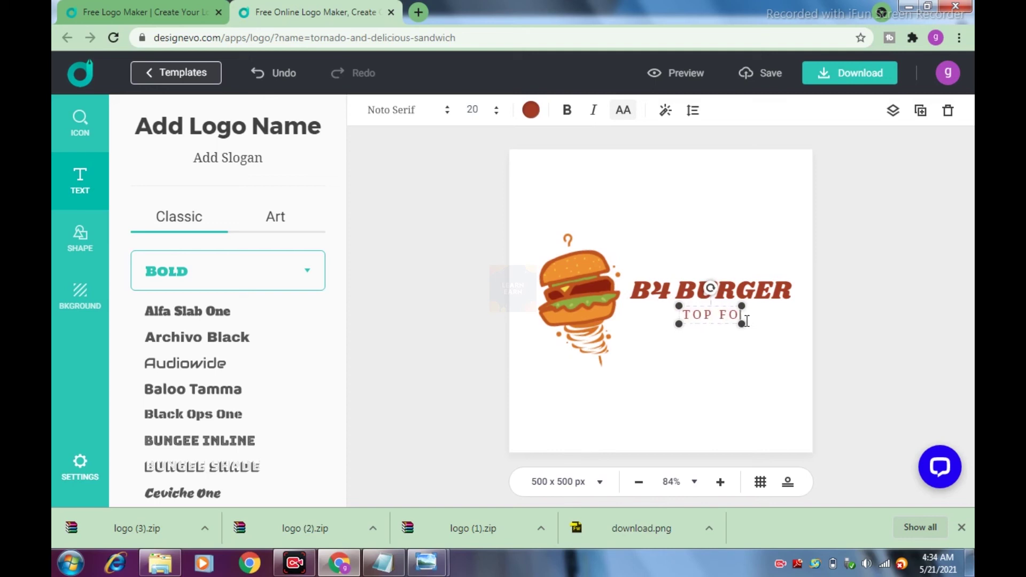
{"action": "type", "text": "ODS"}
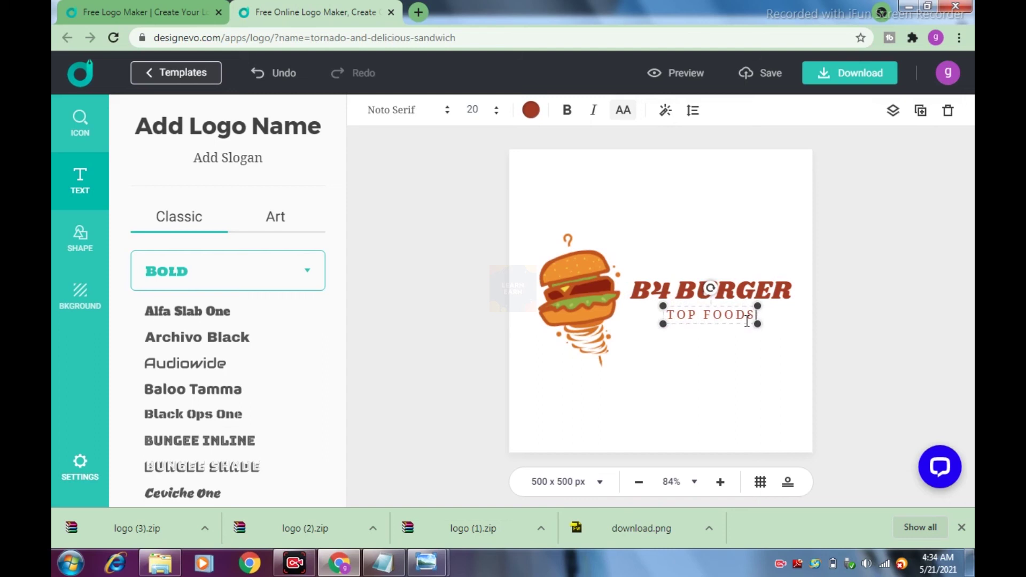
{"action": "left_click", "coordinate": [684, 341]}
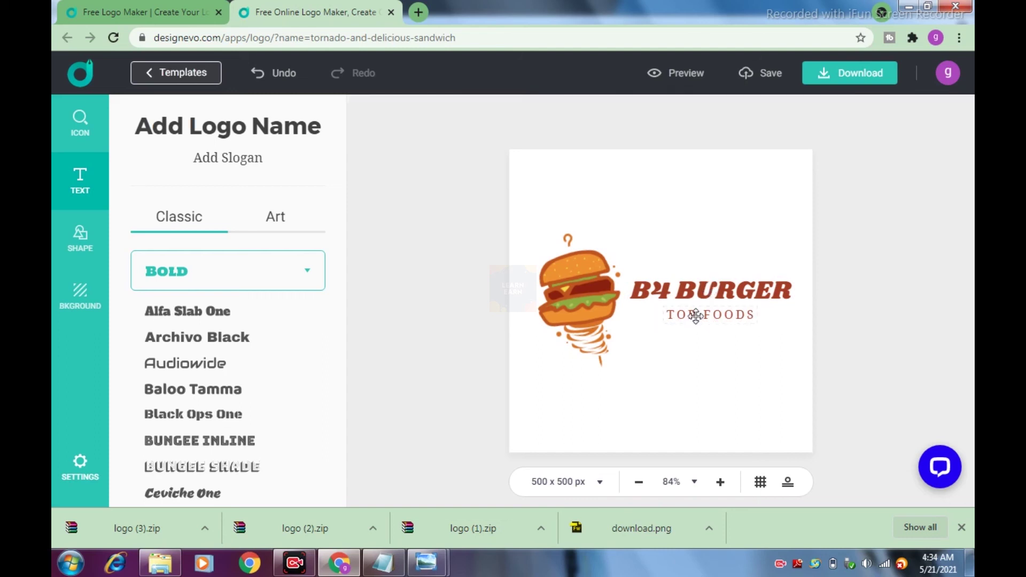
- Try several art text styles on the B4 BURGER name and apply the yellow script style with the brown outline
{"action": "left_click", "coordinate": [697, 298]}
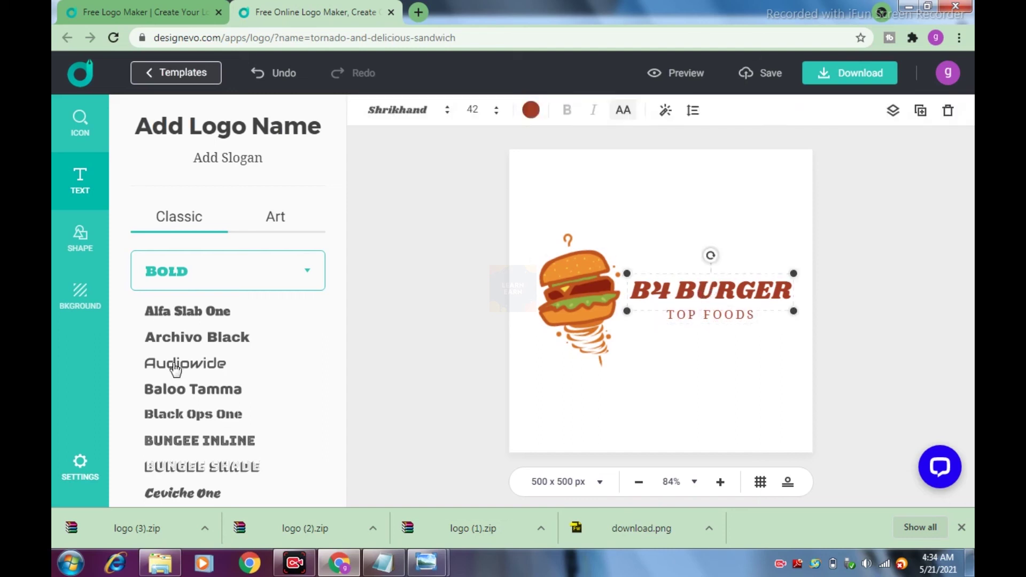
{"action": "left_click", "coordinate": [276, 224]}
{"action": "scroll", "coordinate": [269, 331], "scroll_direction": "down", "scroll_amount": 8}
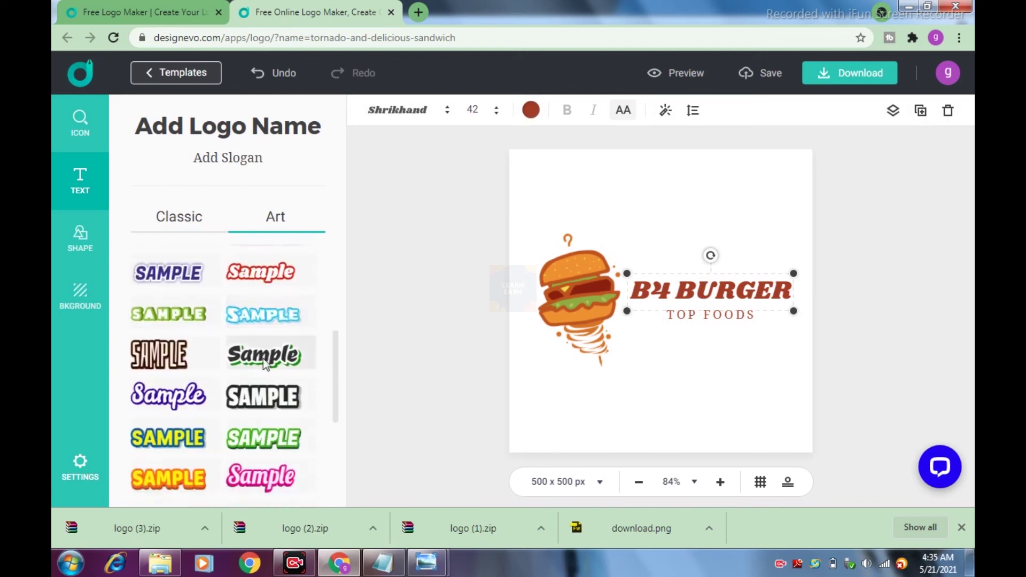
{"action": "scroll", "coordinate": [256, 431], "scroll_direction": "up", "scroll_amount": 5}
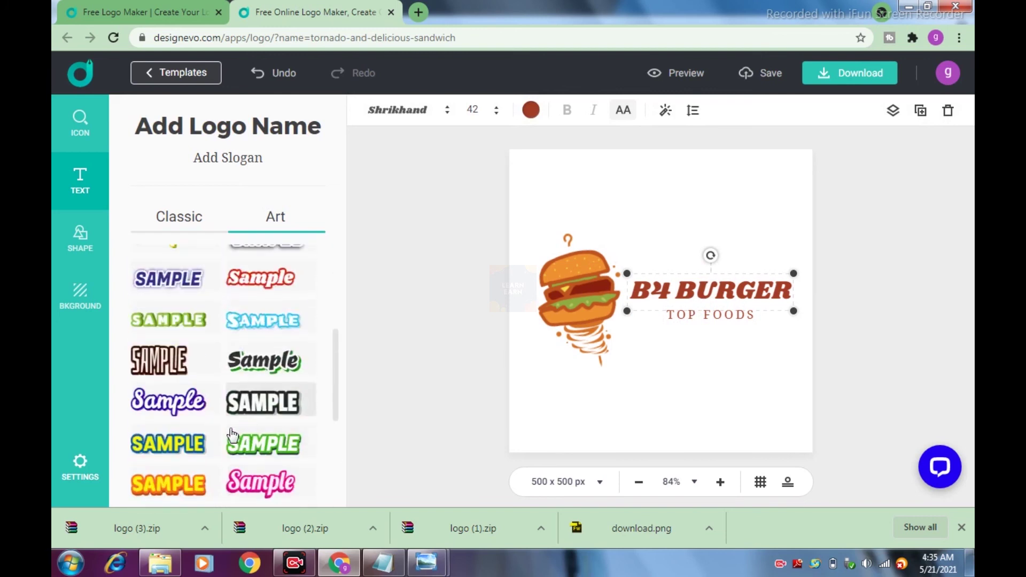
{"action": "left_click", "coordinate": [169, 484]}
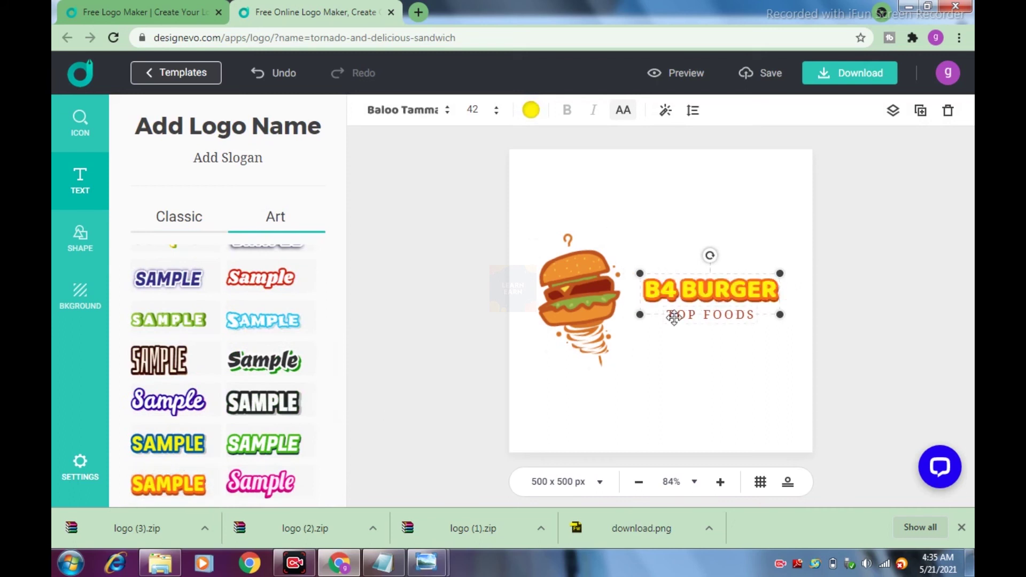
{"action": "scroll", "coordinate": [220, 419], "scroll_direction": "up", "scroll_amount": 3}
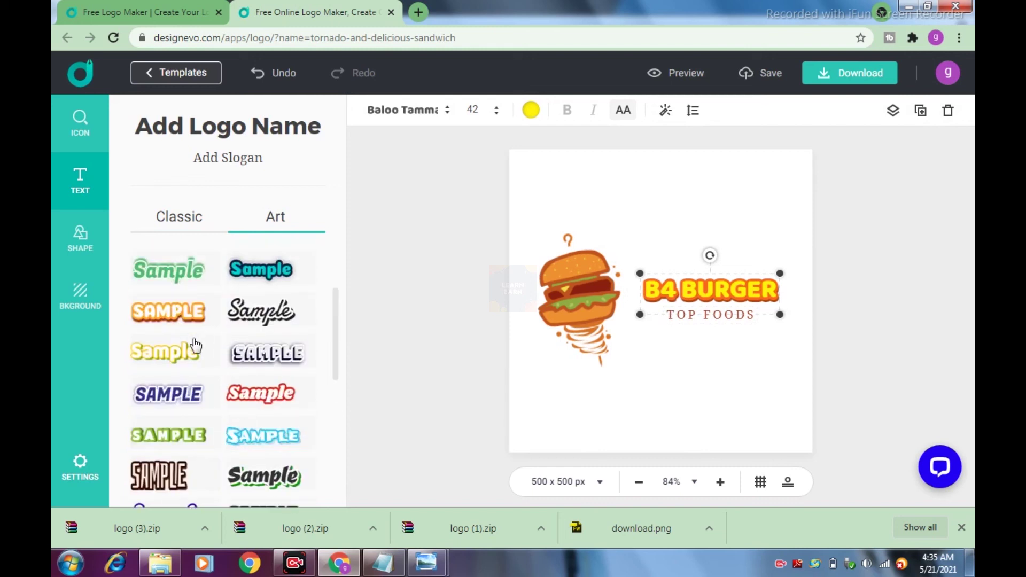
{"action": "left_click", "coordinate": [184, 316]}
{"action": "scroll", "coordinate": [175, 372], "scroll_direction": "up", "scroll_amount": 3}
{"action": "left_click", "coordinate": [174, 361]}
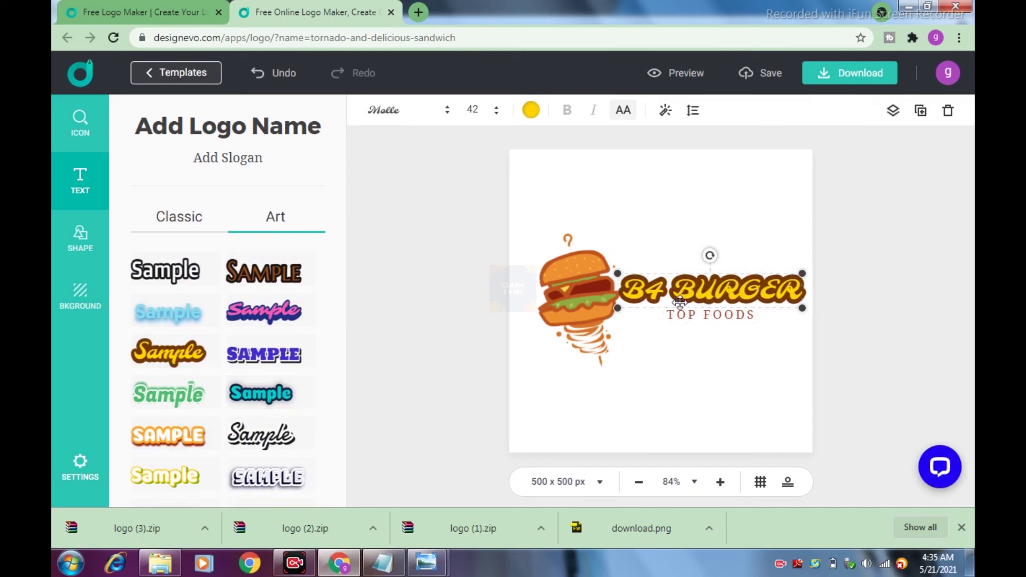
- Rearrange the logo into a vertical stack with the burger on top, B4 BURGER beneath it and TOP FOODS below the name
{"action": "left_click_drag", "start_coordinate": [682, 298], "coordinate": [672, 350]}
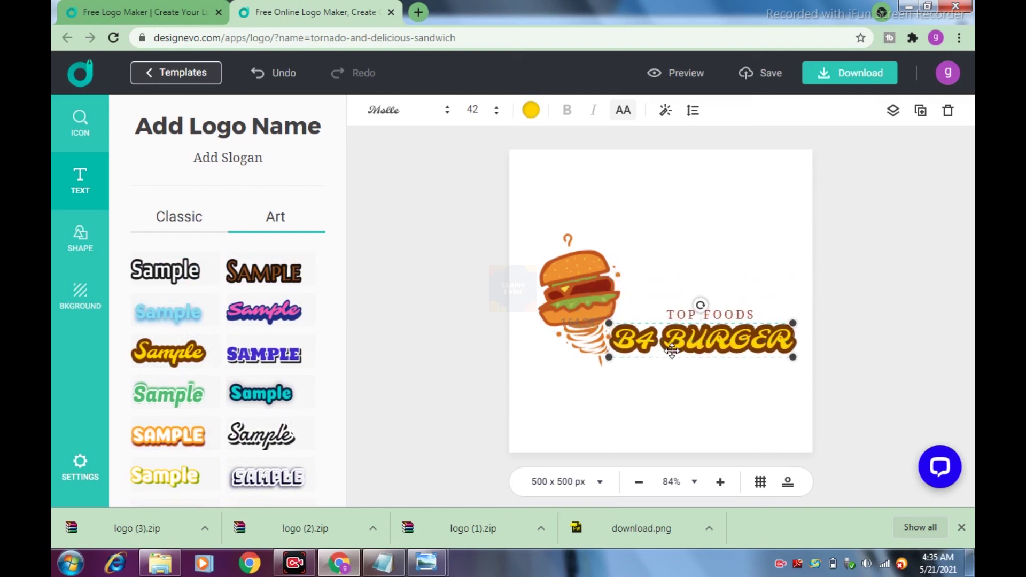
{"action": "left_click_drag", "start_coordinate": [585, 304], "coordinate": [658, 251]}
{"action": "left_click_drag", "start_coordinate": [677, 346], "coordinate": [665, 413]}
{"action": "left_click_drag", "start_coordinate": [686, 314], "coordinate": [583, 422]}
{"action": "left_click", "coordinate": [588, 340]}
{"action": "left_click_drag", "start_coordinate": [695, 404], "coordinate": [680, 378]}
{"action": "left_click_drag", "start_coordinate": [589, 344], "coordinate": [653, 314]}
{"action": "left_click_drag", "start_coordinate": [639, 240], "coordinate": [634, 271]}
{"action": "left_click_drag", "start_coordinate": [674, 394], "coordinate": [671, 388]}
{"action": "left_click_drag", "start_coordinate": [644, 424], "coordinate": [713, 404]}
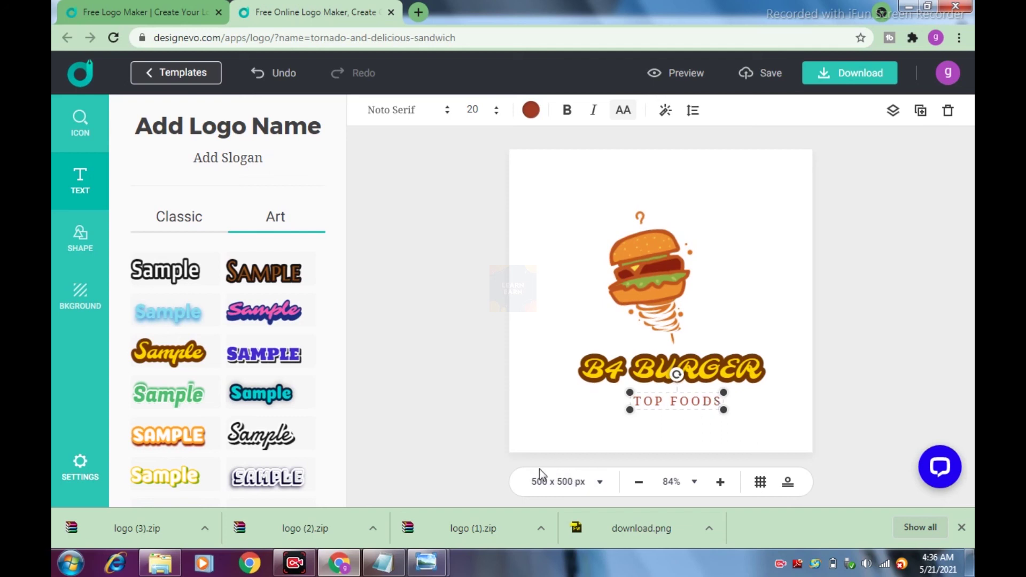
- Nudge the TOP FOODS slogan slightly upward toward the B4 BURGER name and deselect it
{"action": "key", "text": "Up"}
{"action": "key", "text": "Up"}
{"action": "key", "text": "Up"}
{"action": "key", "text": "Up"}
{"action": "key", "text": "Up"}
{"action": "key", "text": "Up"}
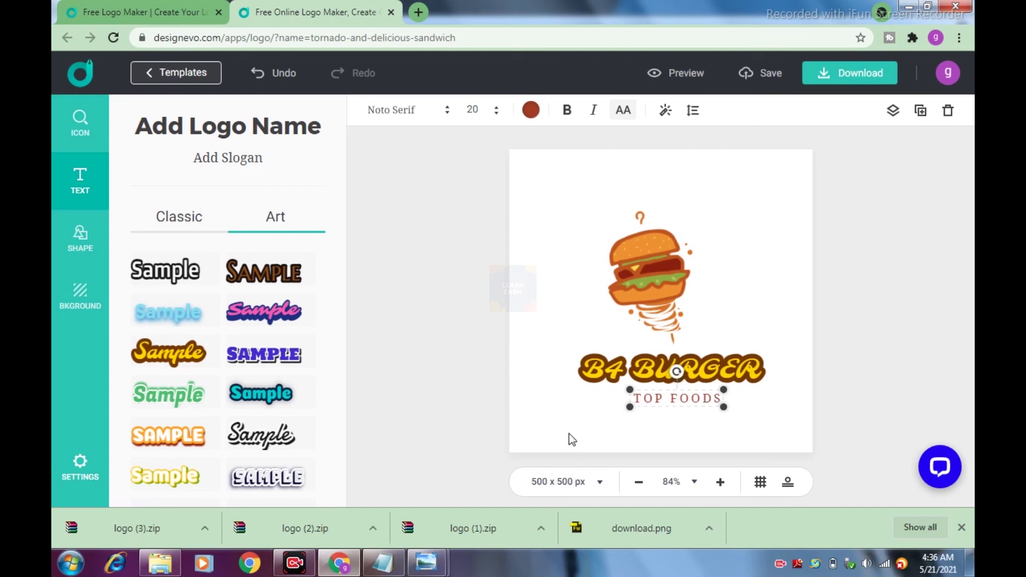
{"action": "left_click", "coordinate": [527, 346]}
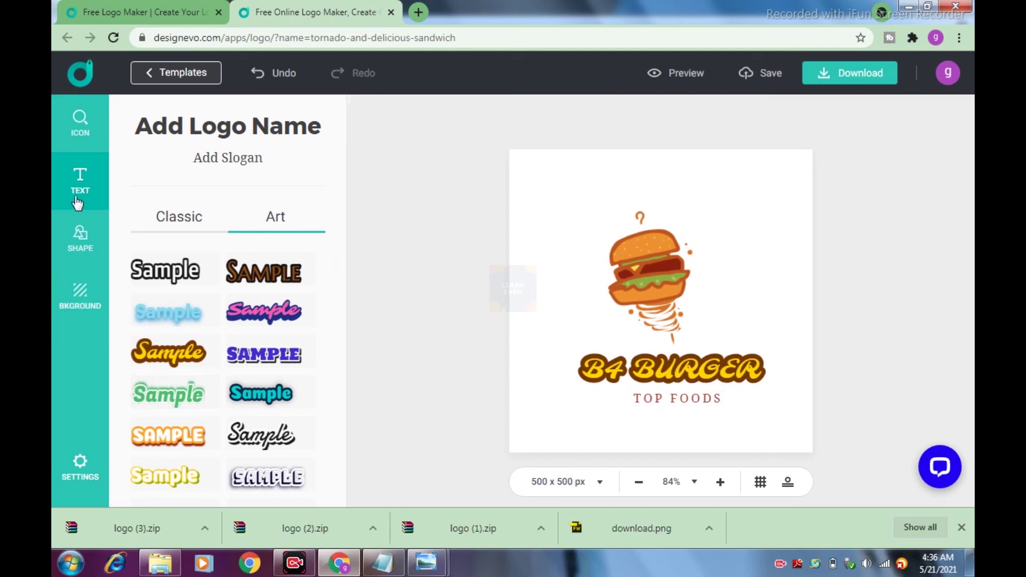
- Browse the badge shapes and add the interlaced wavy circle to the logo over the burger
{"action": "left_click", "coordinate": [75, 245]}
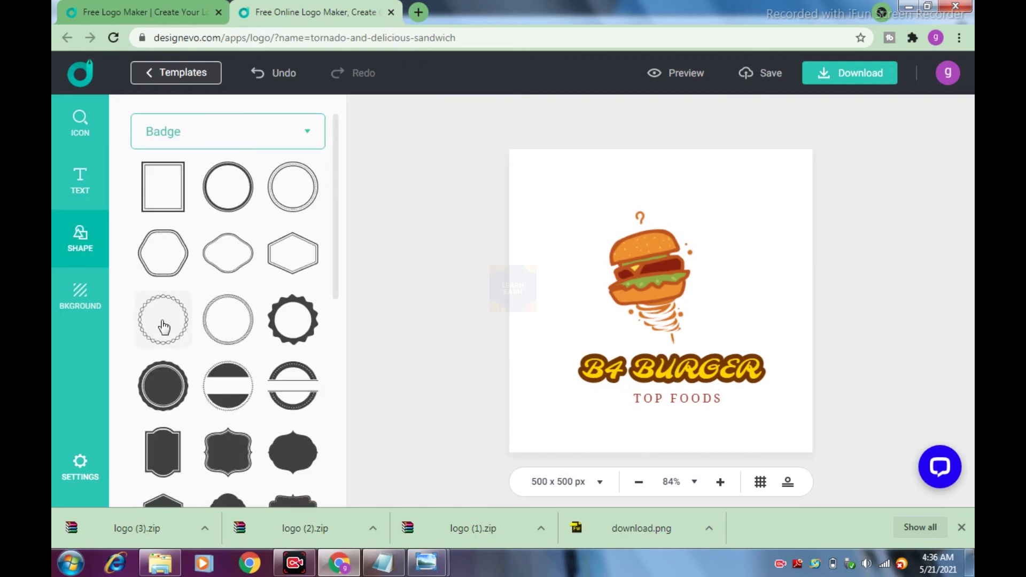
{"action": "scroll", "coordinate": [213, 350], "scroll_direction": "down", "scroll_amount": 5}
{"action": "scroll", "coordinate": [212, 351], "scroll_direction": "up", "scroll_amount": 3}
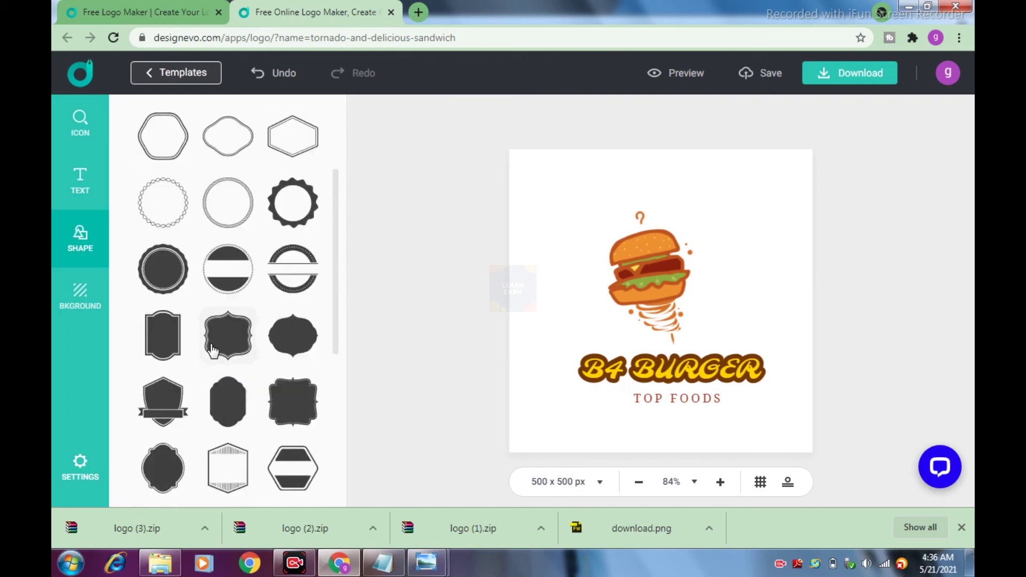
{"action": "scroll", "coordinate": [213, 350], "scroll_direction": "up", "scroll_amount": 1}
{"action": "left_click", "coordinate": [648, 307]}
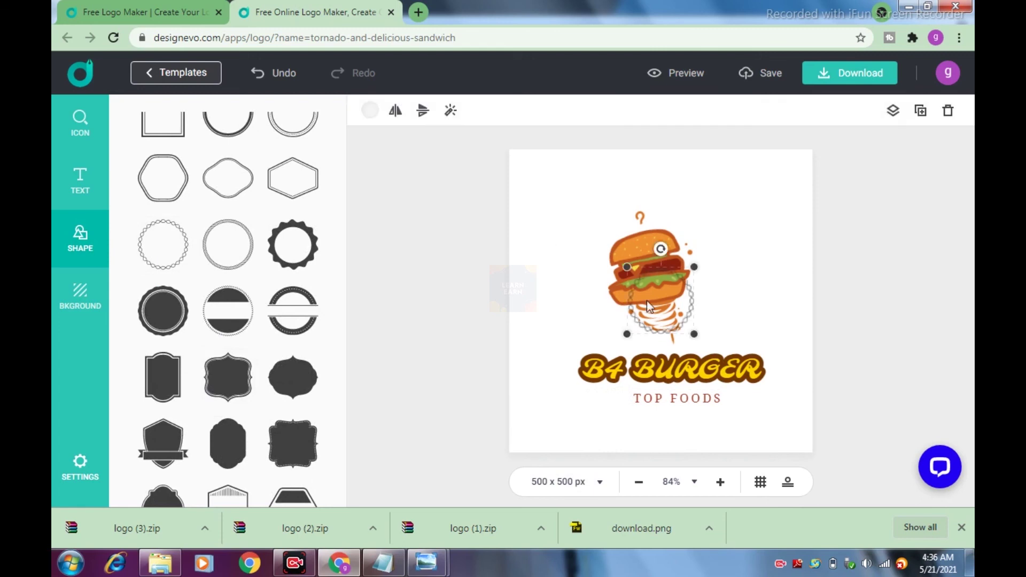
- Enlarge the wavy circle and position it as a ring around the burger and both text lines
{"action": "left_click_drag", "start_coordinate": [694, 266], "coordinate": [905, 157]}
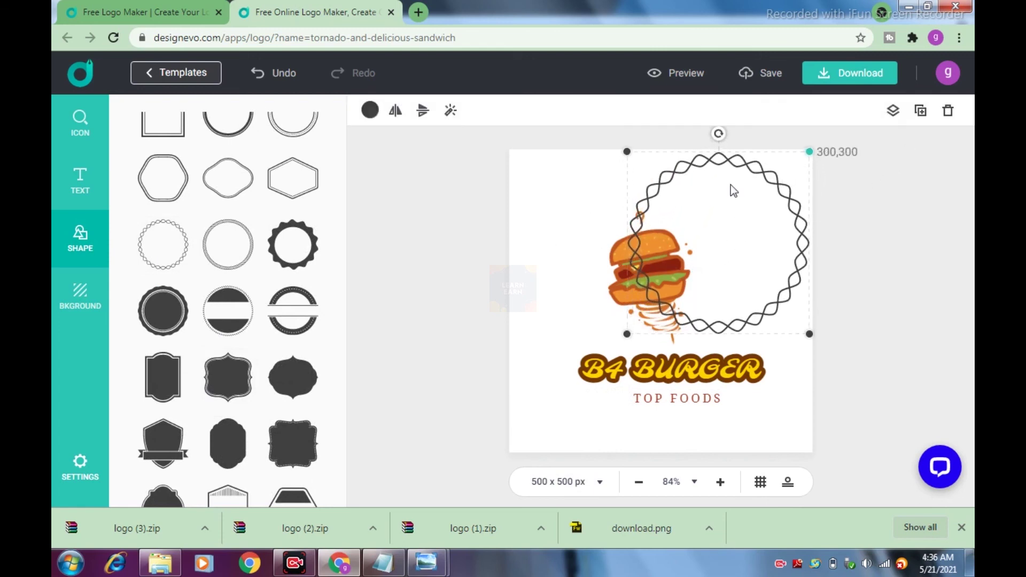
{"action": "mouse_move", "coordinate": [765, 173]}
{"action": "left_mouse_down"}
{"action": "mouse_move", "coordinate": [700, 246]}
{"action": "mouse_move", "coordinate": [800, 167]}
{"action": "left_mouse_up"}
{"action": "left_click_drag", "start_coordinate": [768, 220], "coordinate": [753, 262]}
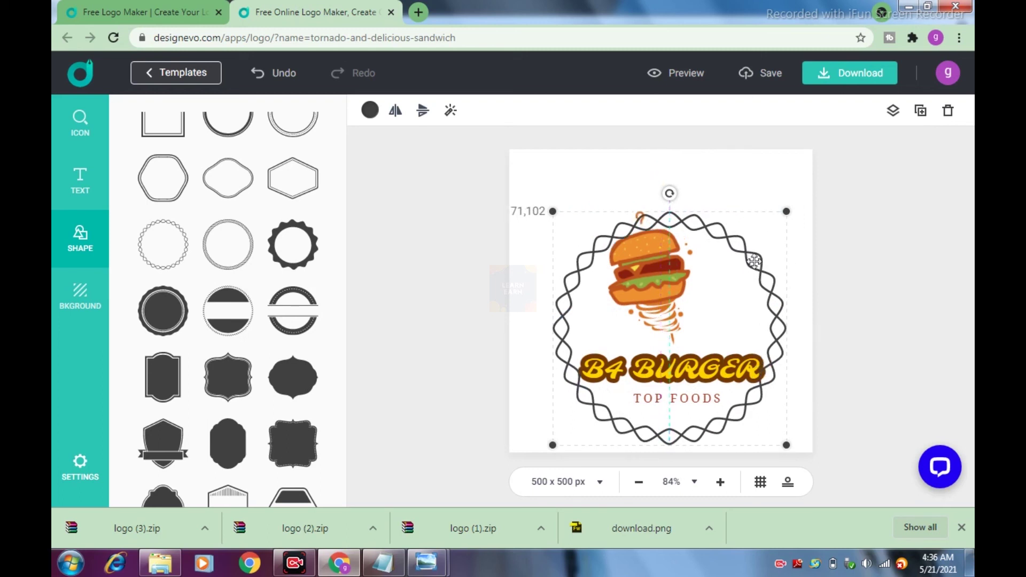
{"action": "left_click_drag", "start_coordinate": [788, 211], "coordinate": [808, 207]}
{"action": "left_click_drag", "start_coordinate": [776, 285], "coordinate": [768, 279]}
{"action": "left_click_drag", "start_coordinate": [757, 304], "coordinate": [756, 295]}
- Shift the B4 BURGER name slightly up inside the ring and enlarge the wavy circle to nearly fill the canvas
{"action": "left_click_drag", "start_coordinate": [667, 367], "coordinate": [658, 354]}
{"action": "left_click", "coordinate": [728, 228]}
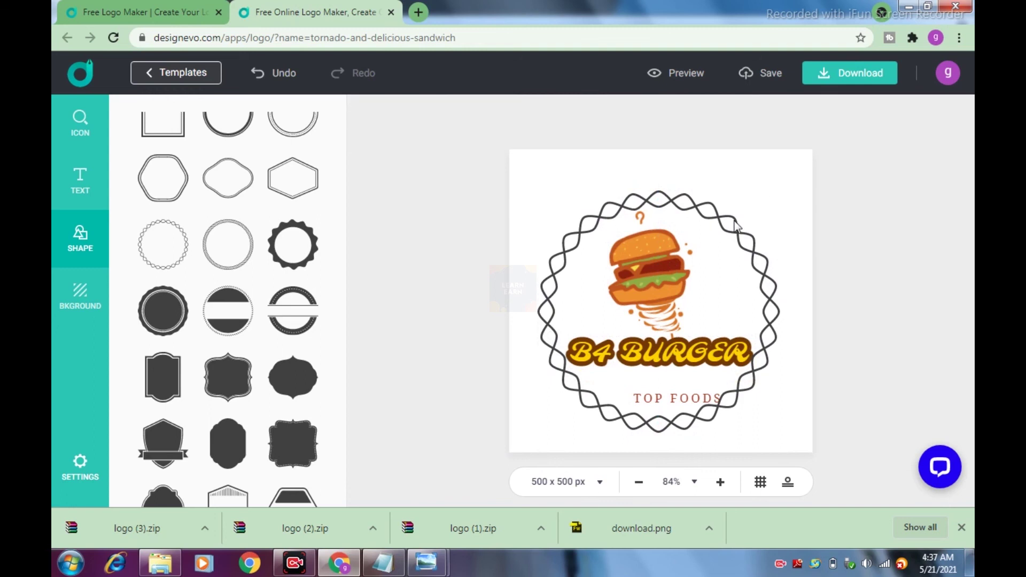
{"action": "left_click_drag", "start_coordinate": [782, 193], "coordinate": [802, 167]}
{"action": "left_click_drag", "start_coordinate": [536, 434], "coordinate": [527, 446]}
- Adjust the burger pieces inside the ring and align B4 BURGER and TOP FOODS closely beneath them
{"action": "left_click", "coordinate": [660, 355]}
{"action": "left_click_drag", "start_coordinate": [659, 355], "coordinate": [661, 355]}
{"action": "left_click_drag", "start_coordinate": [642, 284], "coordinate": [649, 286]}
{"action": "left_click", "coordinate": [672, 320]}
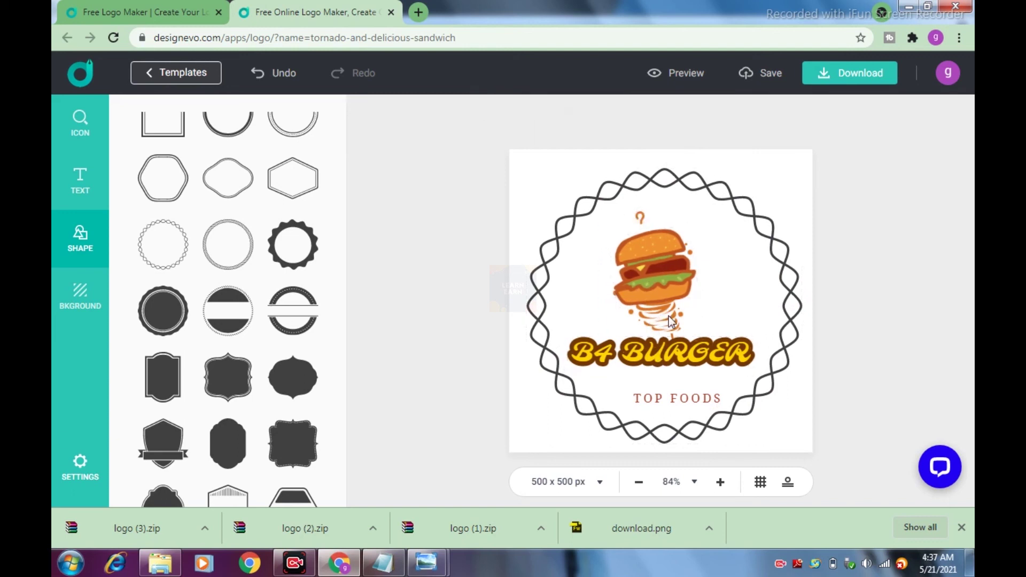
{"action": "left_click_drag", "start_coordinate": [661, 321], "coordinate": [666, 321]}
{"action": "left_click_drag", "start_coordinate": [702, 350], "coordinate": [688, 361]}
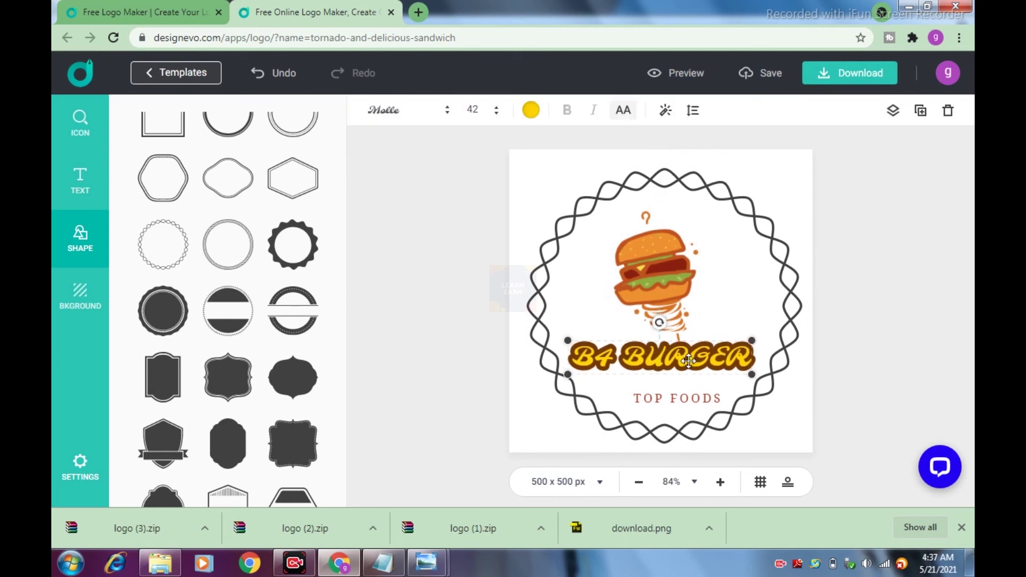
{"action": "left_click_drag", "start_coordinate": [679, 398], "coordinate": [666, 383]}
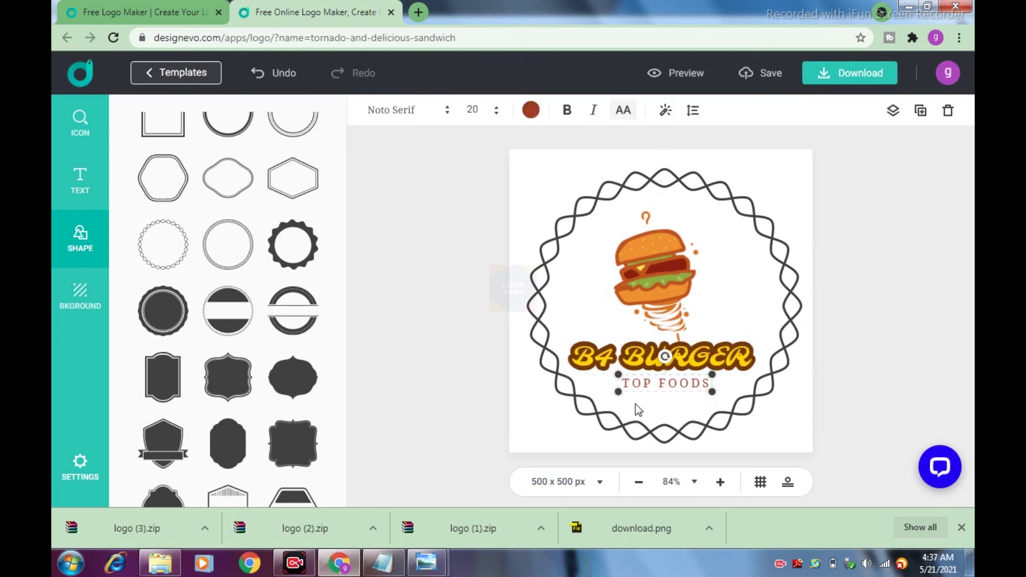
- Recolor the wavy circle around the burger and text to the dark red from the document colors
{"action": "left_click", "coordinate": [553, 257]}
{"action": "left_click", "coordinate": [585, 213]}
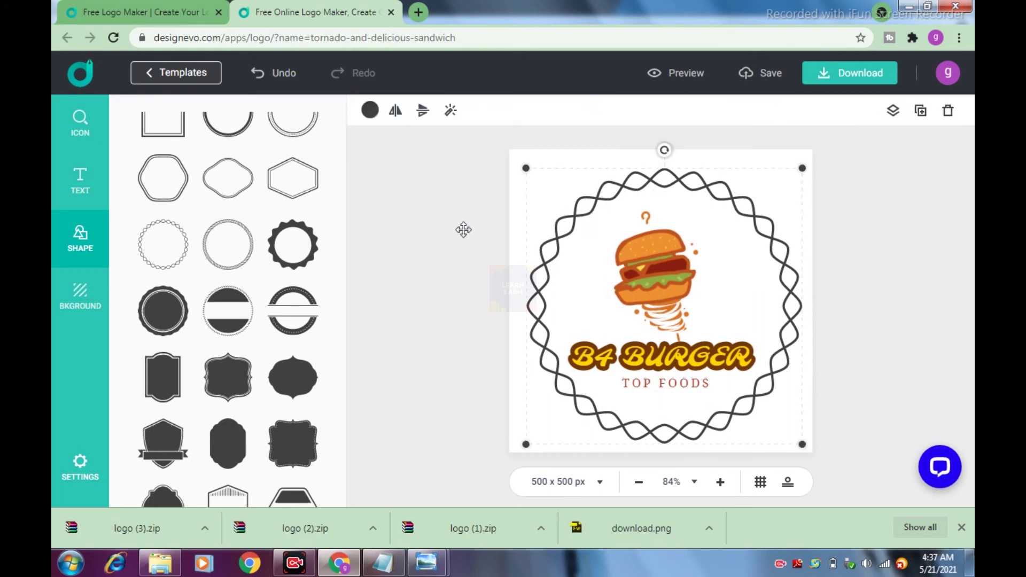
{"action": "left_click", "coordinate": [370, 110]}
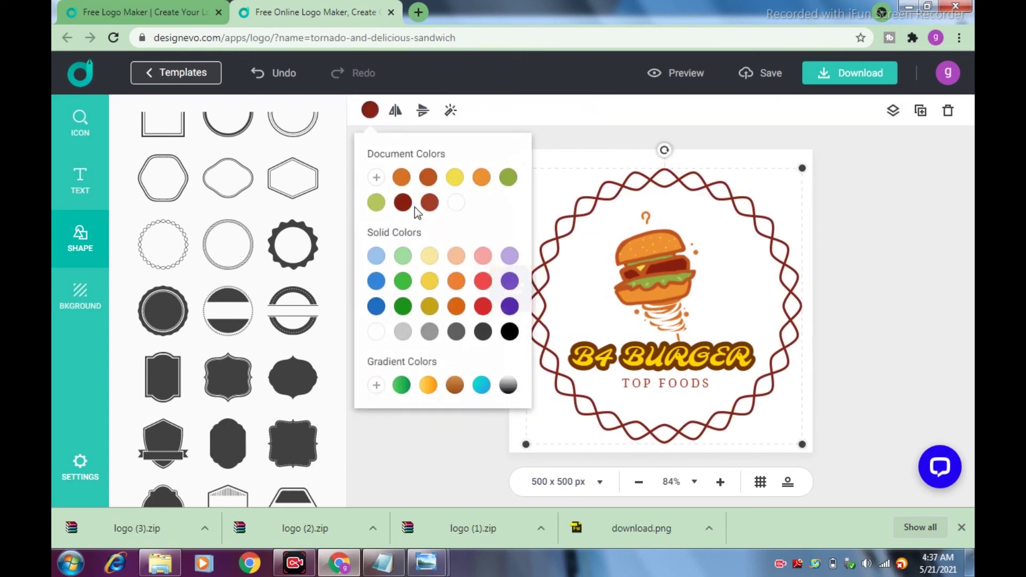
- Preview the B4 BURGER logo on the mockups, including the business card and letterhead, and close the preview
{"action": "left_click", "coordinate": [684, 74]}
{"action": "left_click", "coordinate": [898, 280]}
{"action": "left_click", "coordinate": [898, 280]}
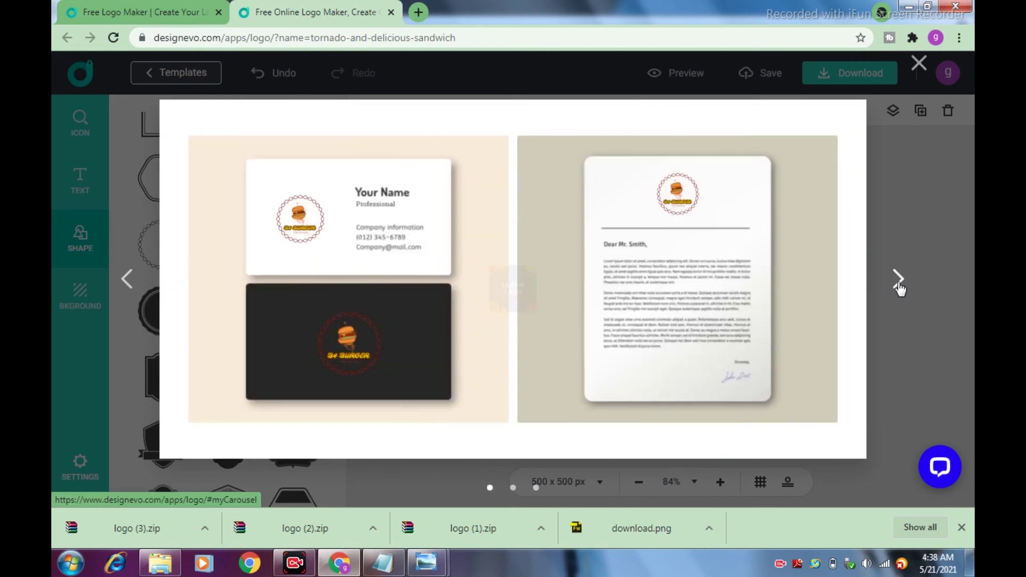
{"action": "left_click", "coordinate": [919, 63]}
- Download the B4 BURGER logo with the free option, declining to give credit, and close the download dialog
{"action": "left_click", "coordinate": [850, 78]}
{"action": "left_click", "coordinate": [511, 300]}
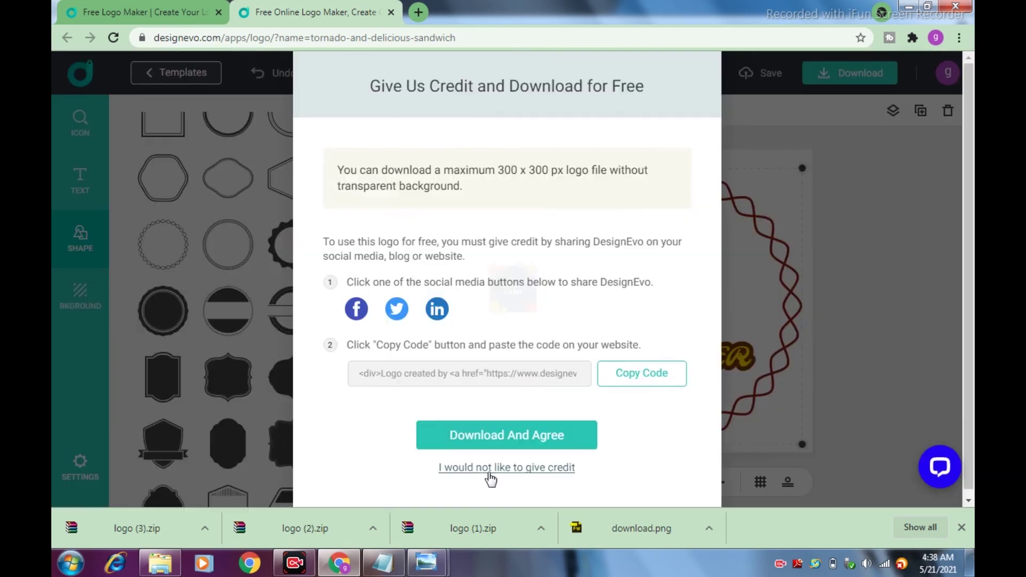
{"action": "left_click", "coordinate": [488, 469]}
{"action": "left_click", "coordinate": [706, 111]}
- Show the downloaded logo (4).zip in its folder and extract it to a logo (4) folder
{"action": "left_click", "coordinate": [205, 528]}
{"action": "left_click", "coordinate": [258, 479]}
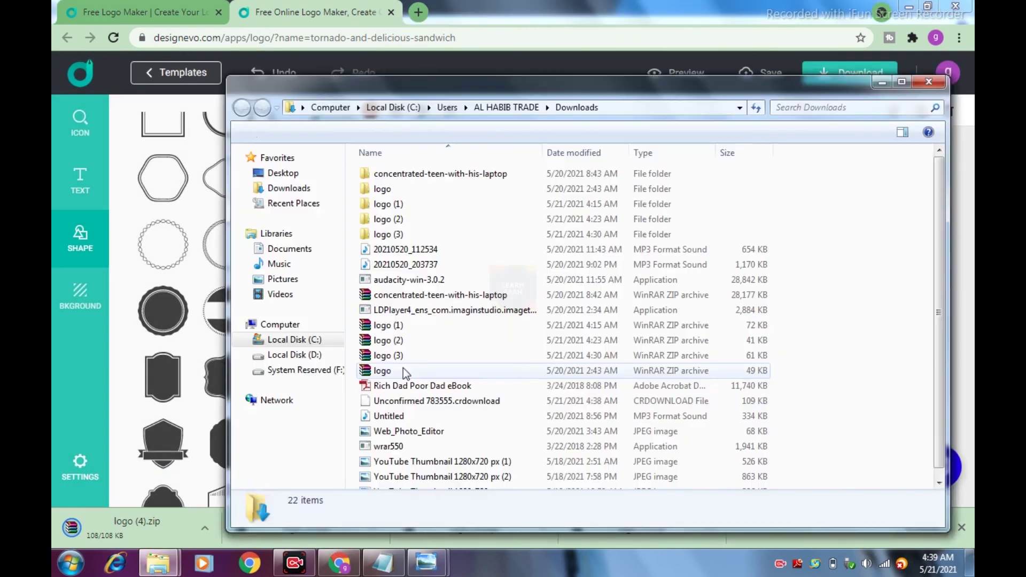
{"action": "right_click", "coordinate": [444, 402]}
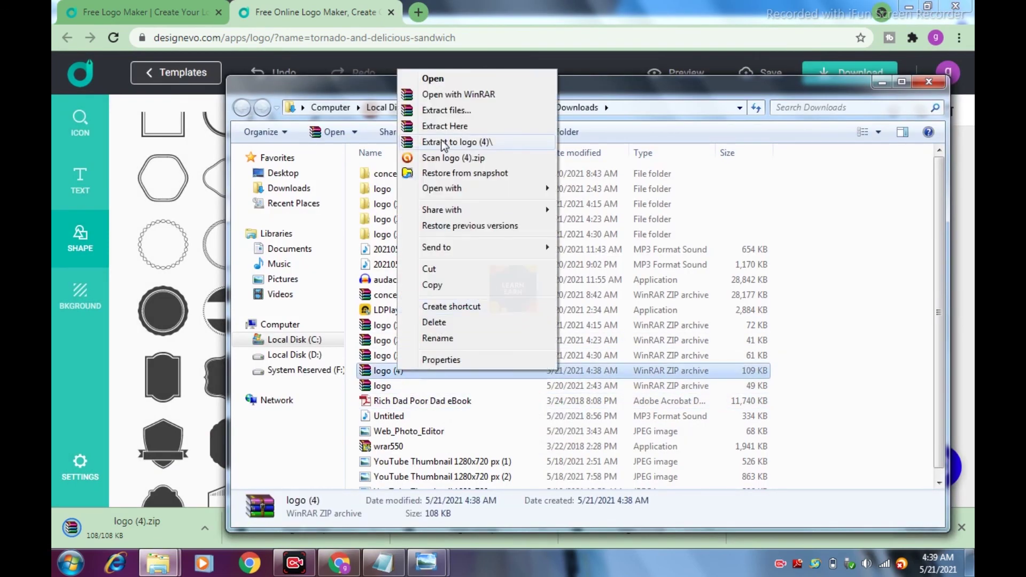
{"action": "left_click", "coordinate": [459, 141]}
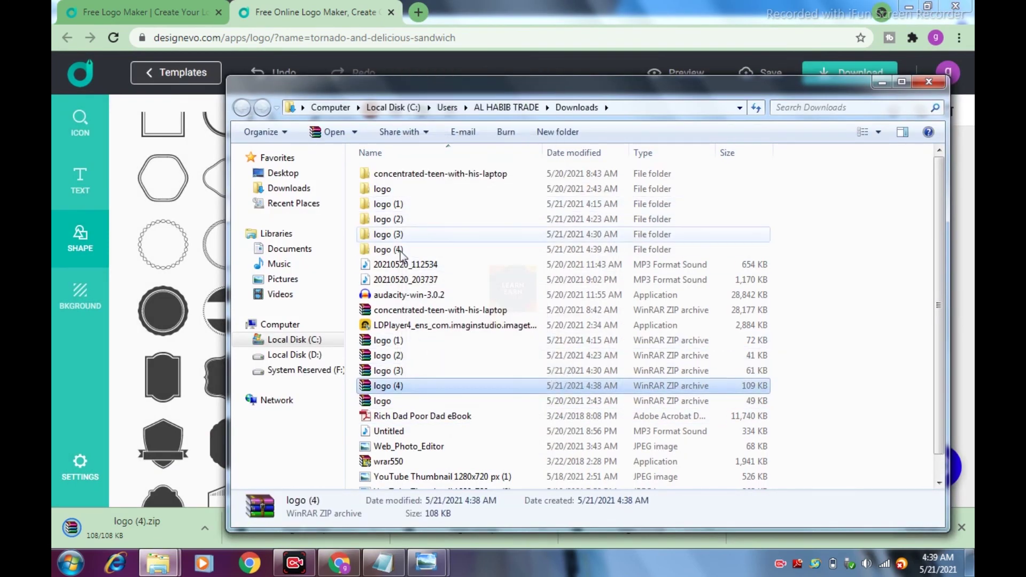
- Open the first logo image from the logo subfolder of the extracted logo (4) folder
{"action": "double_click", "coordinate": [398, 249]}
{"action": "left_click", "coordinate": [380, 178]}
{"action": "double_click", "coordinate": [382, 176]}
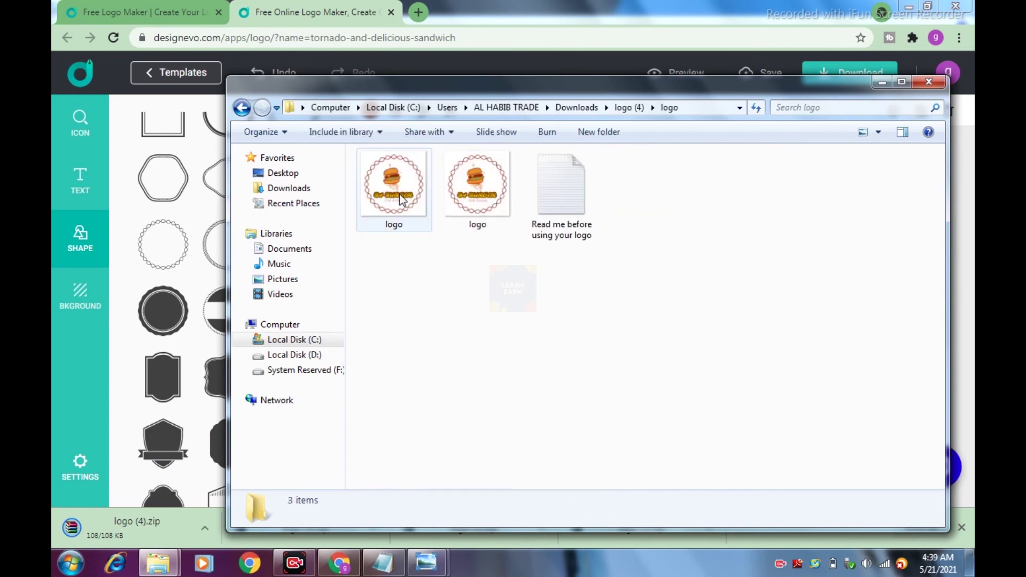
{"action": "double_click", "coordinate": [402, 200]}
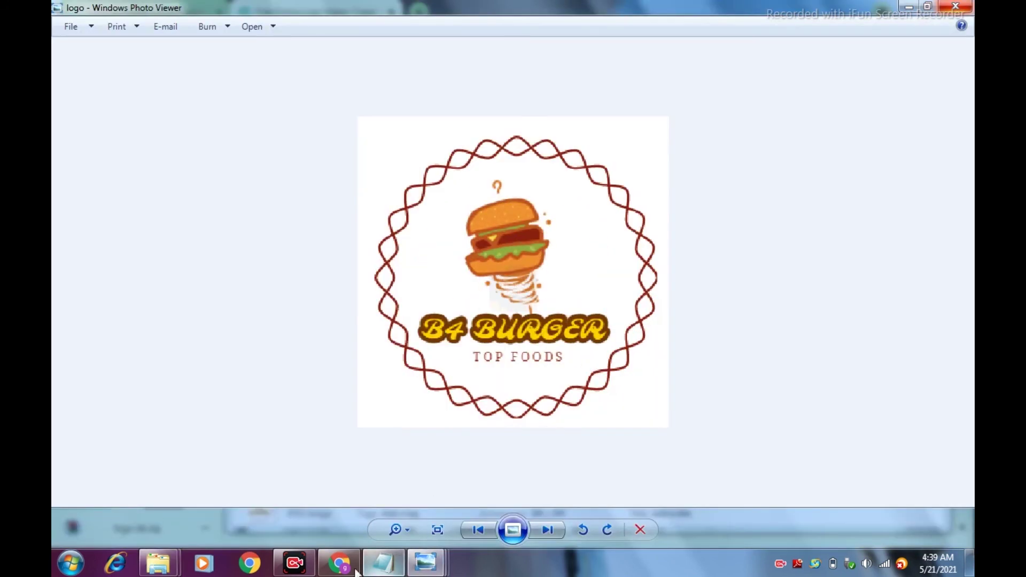